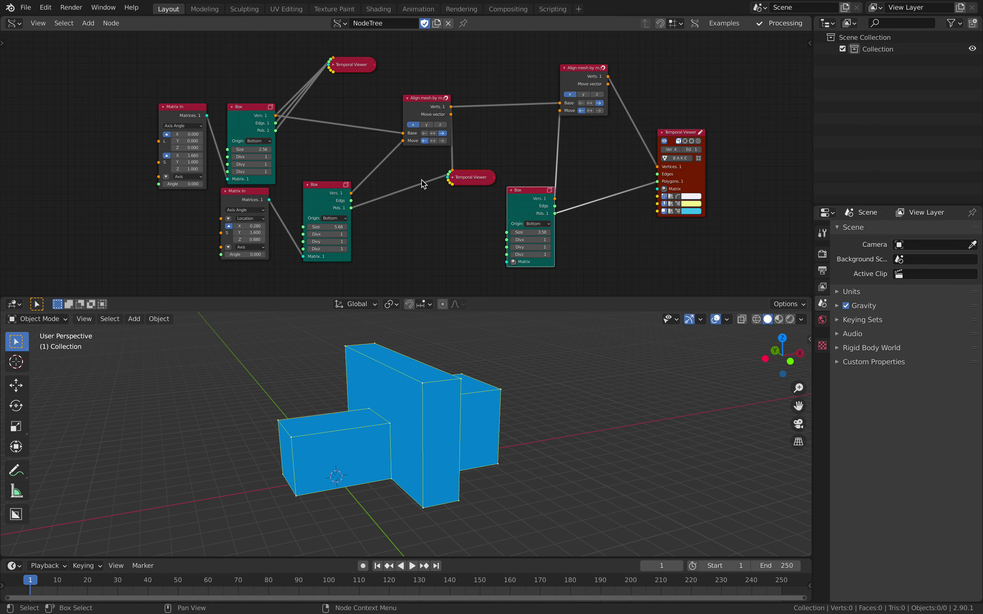
# - Set the size of the first Box node to 3.52 and the second Box node to 6.52
pyautogui.moveTo(422, 185); pyautogui.dragTo(430, 201, button='middle')
pyautogui.scroll(3, 399, 201)
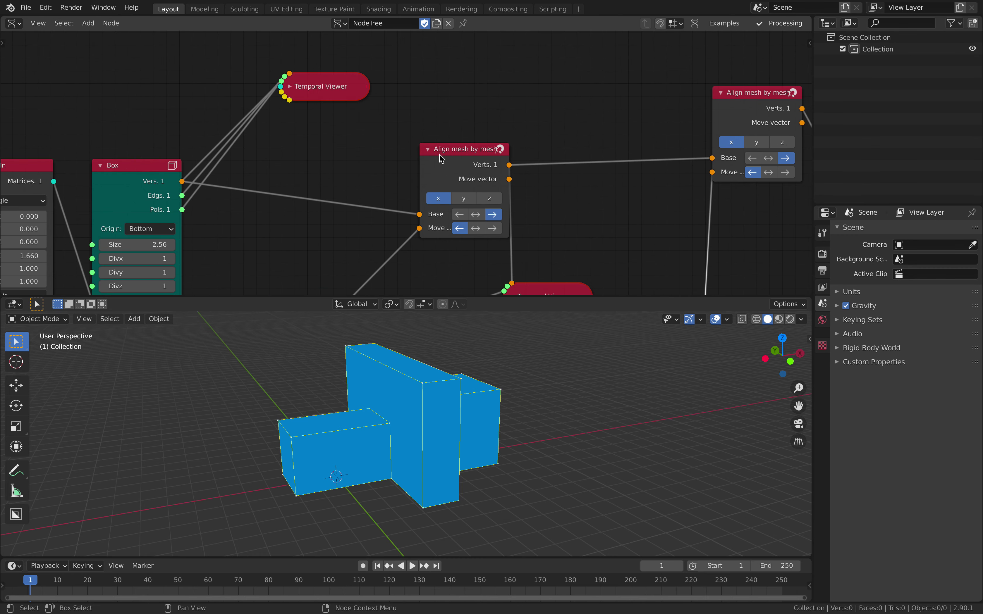
pyautogui.scroll(-2, 569, 232)
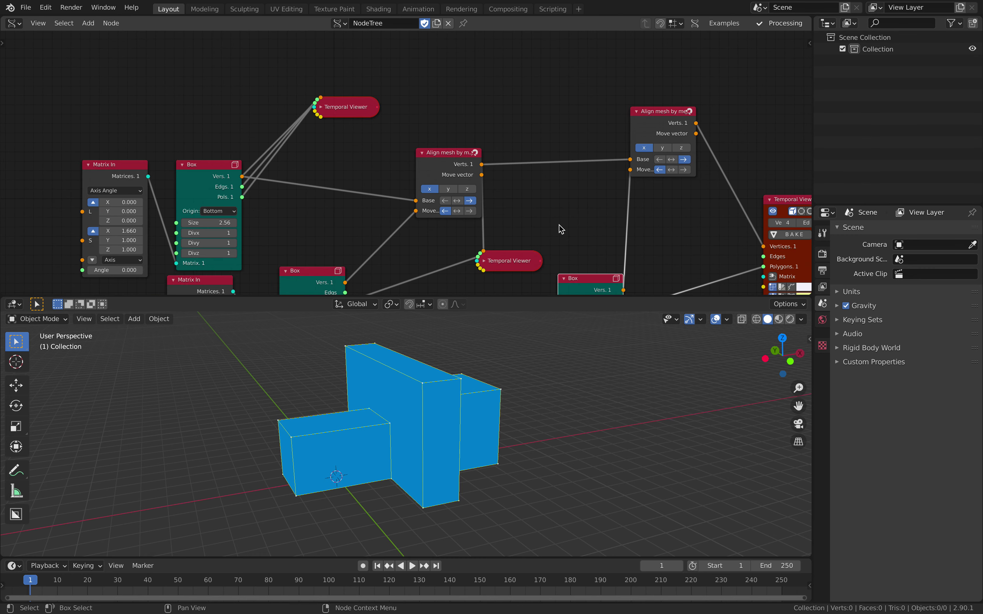
pyautogui.scroll(-1, 467, 170)
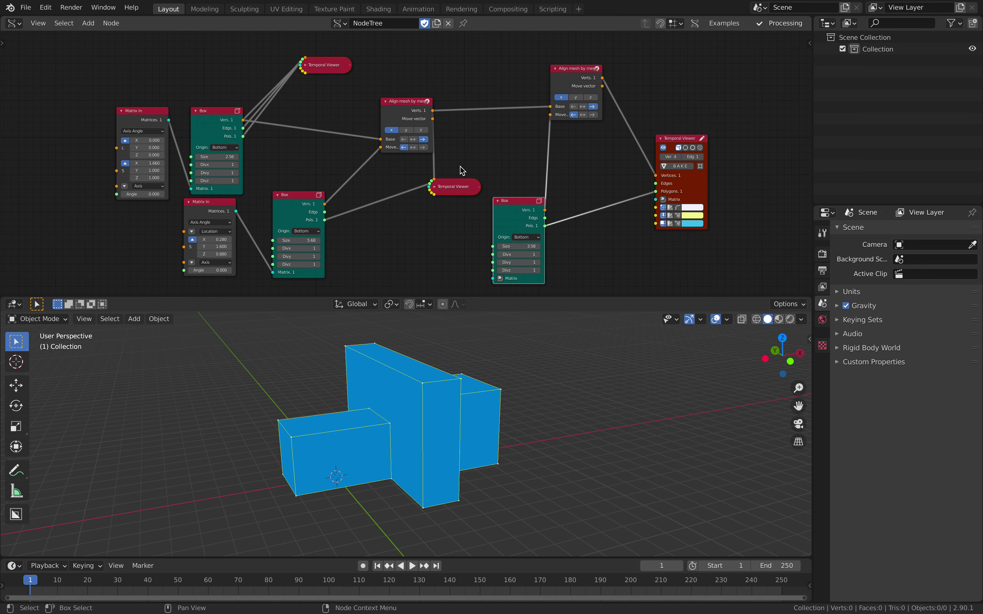
pyautogui.moveTo(218, 156)
pyautogui.mouseDown()
pyautogui.moveTo(248, 156)
pyautogui.moveTo(216, 156)
pyautogui.moveTo(237, 156)
pyautogui.mouseUp()
pyautogui.moveTo(297, 240); pyautogui.dragTo(310, 240)
pyautogui.moveTo(453, 438); pyautogui.dragTo(367, 335, button='middle')
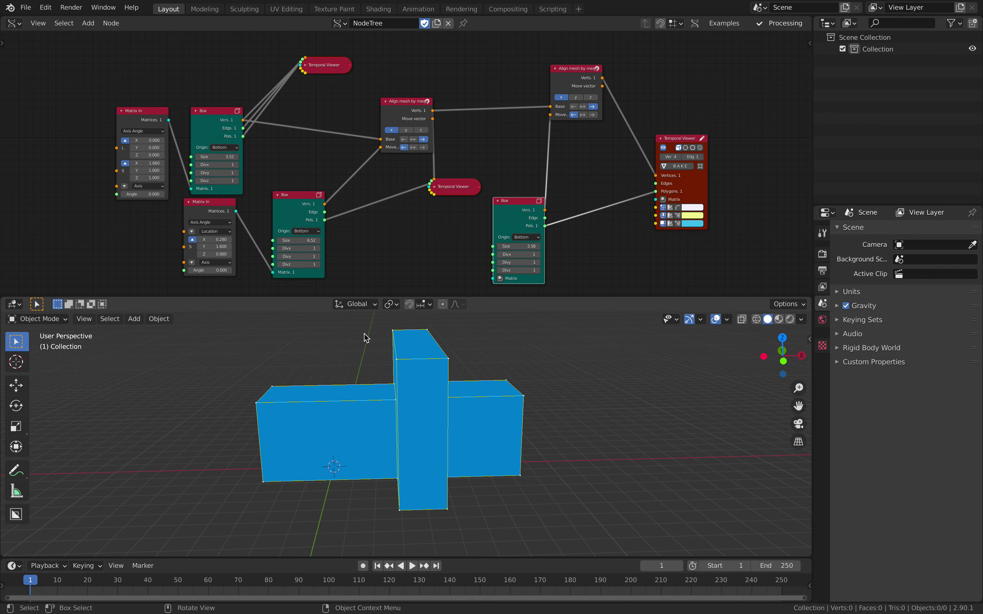
# - Set the X scale of the second box's Matrix In to 0.580 and the third Box node's size to 3.70
pyautogui.moveTo(218, 244); pyautogui.dragTo(240, 244)
pyautogui.moveTo(481, 471); pyautogui.dragTo(408, 380, button='middle')
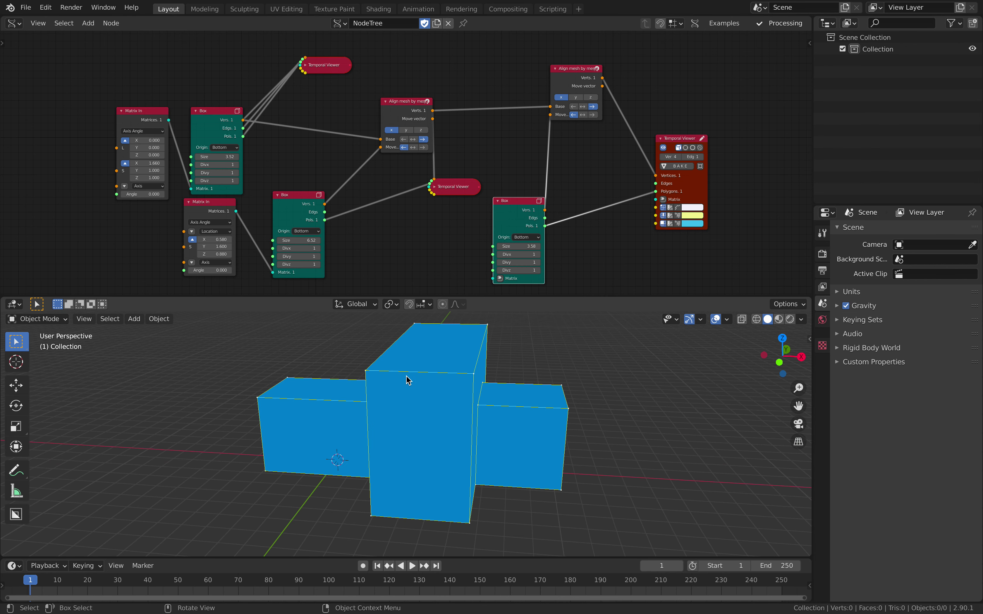
pyautogui.moveTo(489, 404); pyautogui.dragTo(417, 373, button='middle')
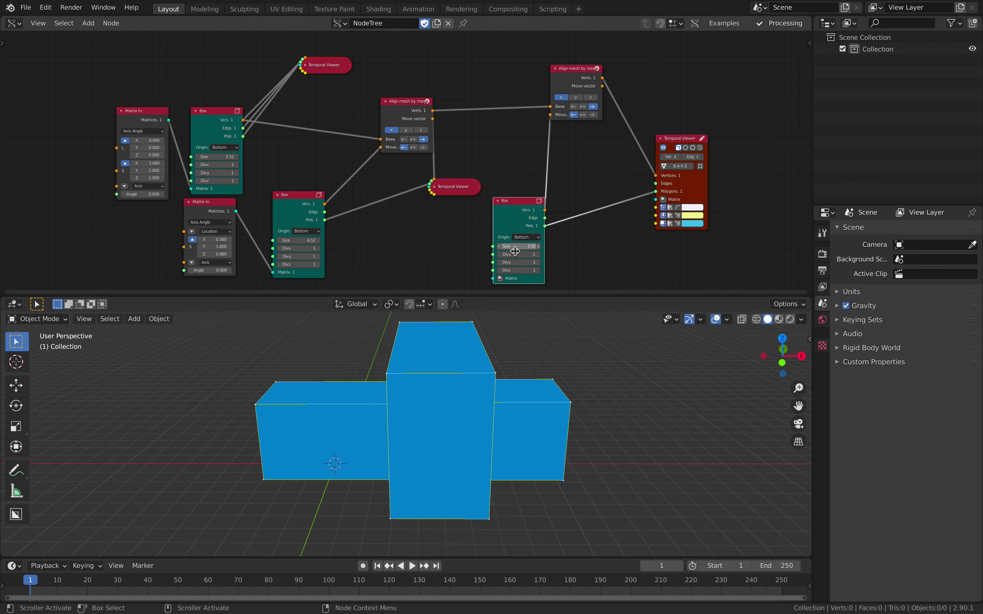
pyautogui.moveTo(515, 247); pyautogui.dragTo(525, 246)
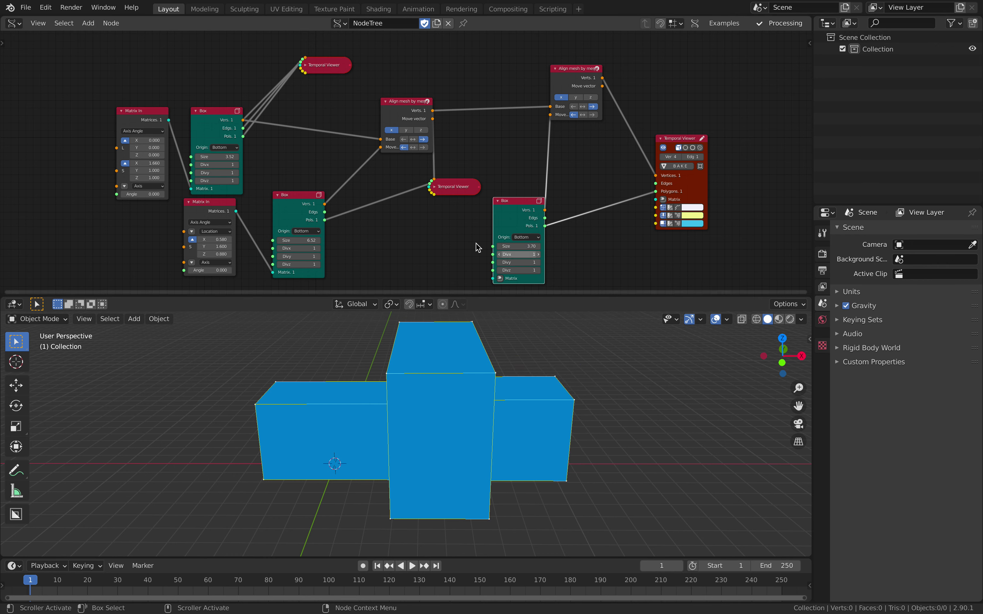
# - Set the second box's matrix scale to 0.160 in X and 2.140 in Y, and the first box's size to 2.38
pyautogui.moveTo(212, 241)
pyautogui.mouseDown()
pyautogui.moveTo(233, 242)
pyautogui.moveTo(195, 242)
pyautogui.mouseUp()
pyautogui.moveTo(310, 387); pyautogui.dragTo(356, 373, button='middle')
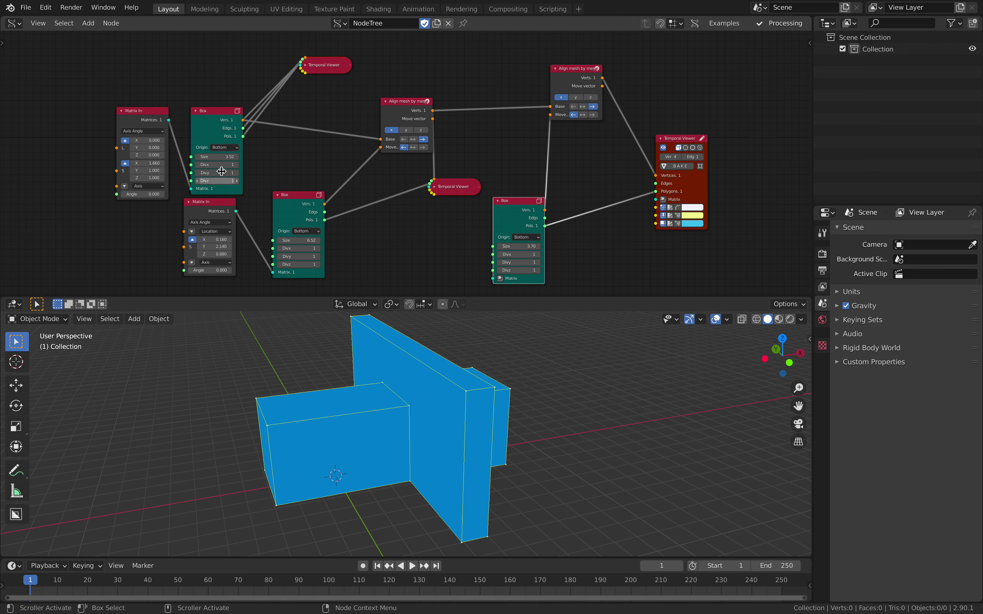
pyautogui.moveTo(217, 156); pyautogui.dragTo(181, 156)
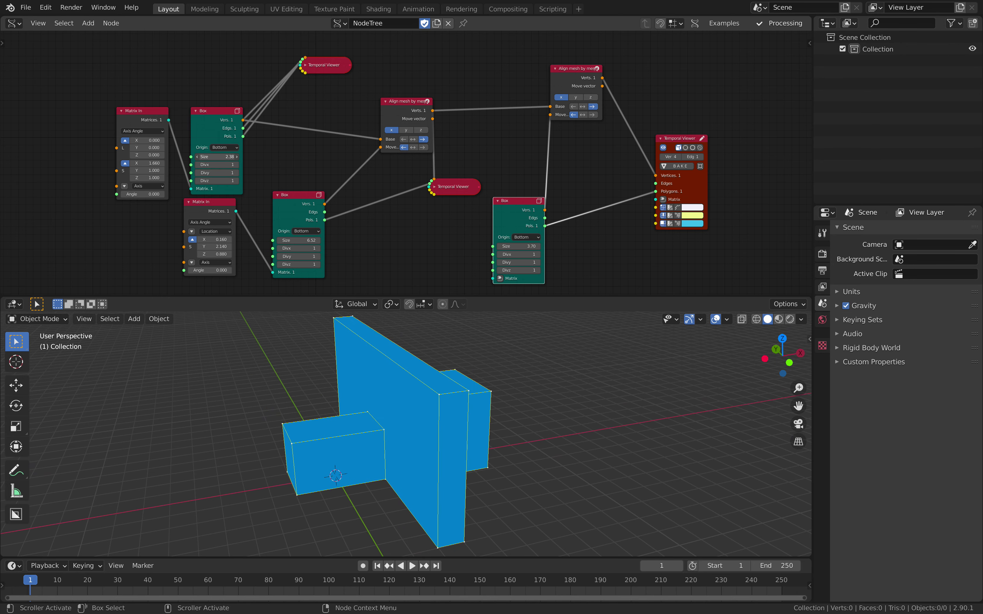
# - Move the first Align mesh by mesh node closer to the Box nodes that feed it
pyautogui.moveTo(307, 148); pyautogui.dragTo(307, 199, button='middle')
pyautogui.scroll(3, 307, 198)
pyautogui.moveTo(441, 179); pyautogui.dragTo(386, 127, button='middle')
pyautogui.moveTo(337, 106); pyautogui.dragTo(314, 99)
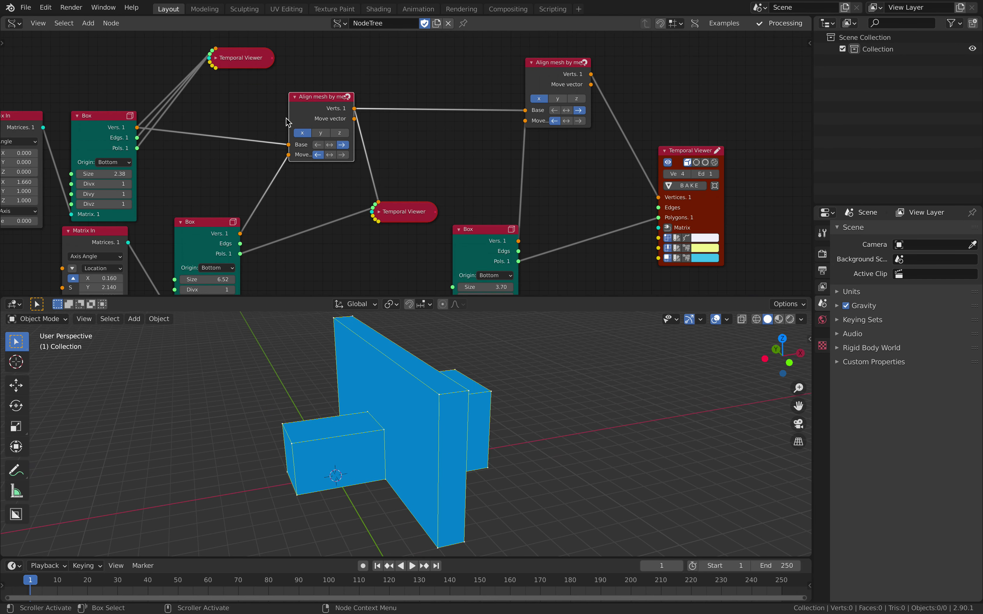
pyautogui.scroll(-3, 377, 132)
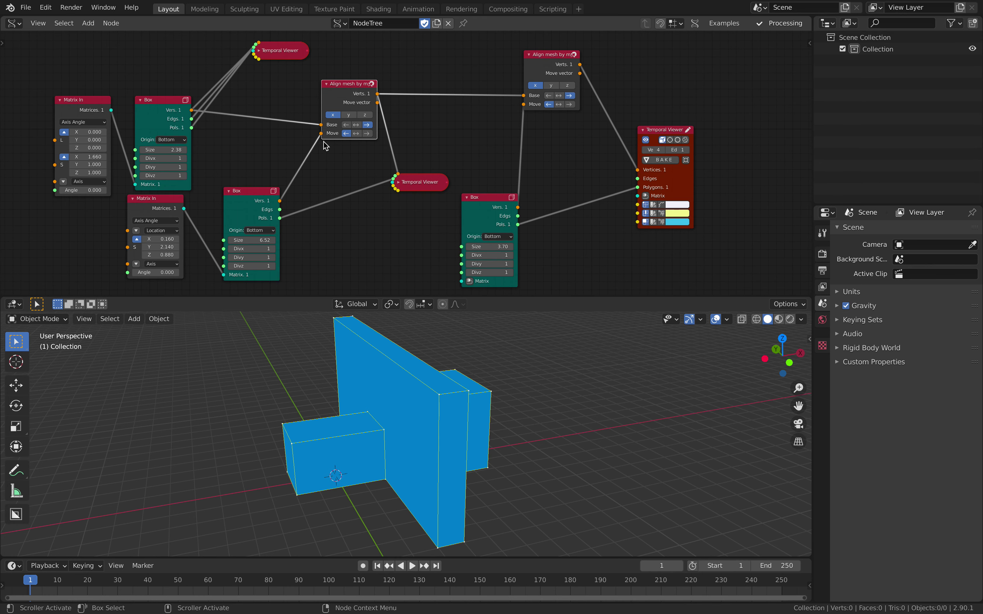
pyautogui.scroll(-1, 351, 90)
# - Start a new General file without saving the changes to align_node_001
pyautogui.click(26, 7)
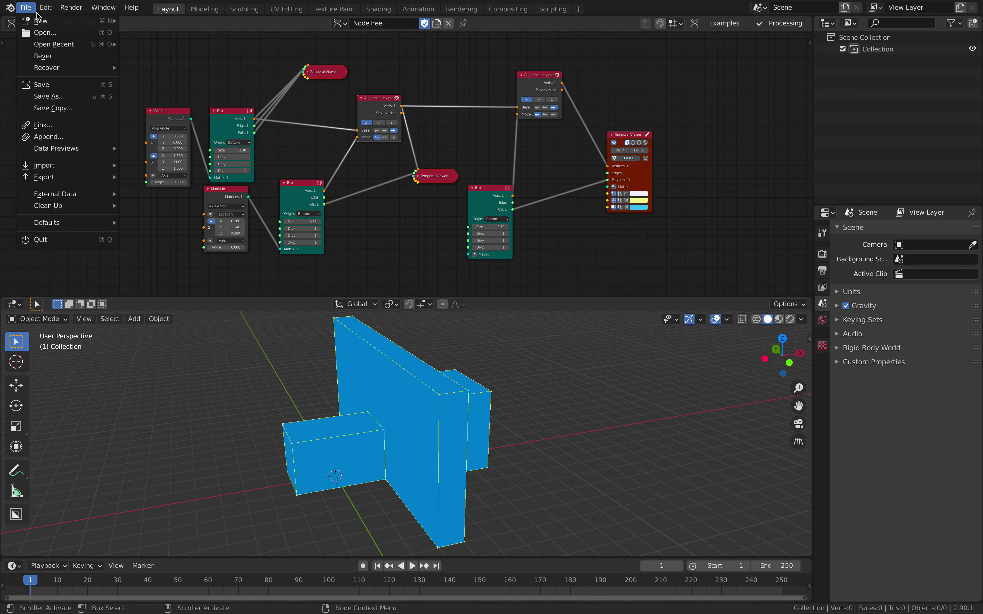
pyautogui.moveTo(41, 19)
pyautogui.click(160, 20)
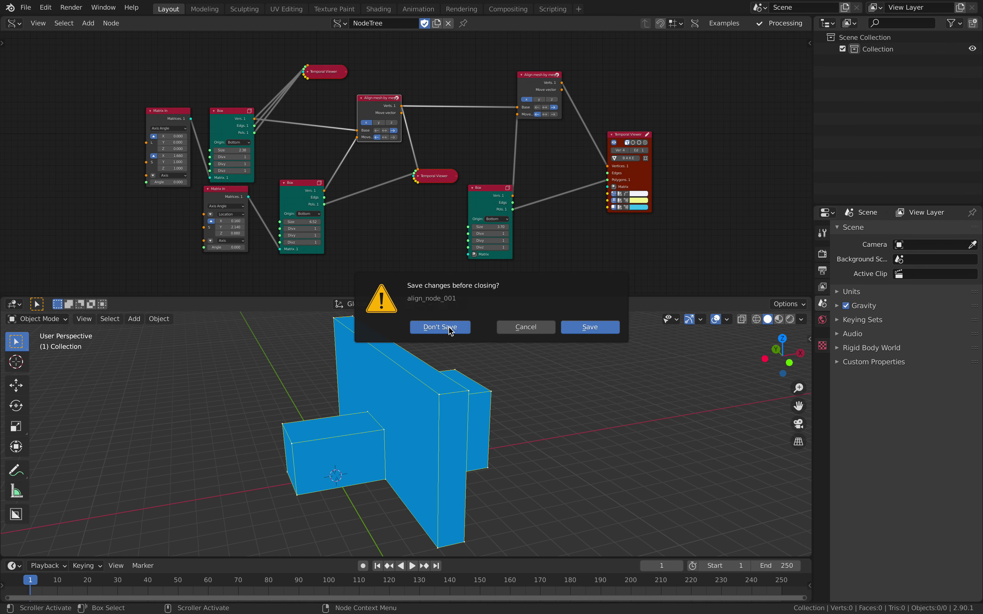
pyautogui.press('Return')
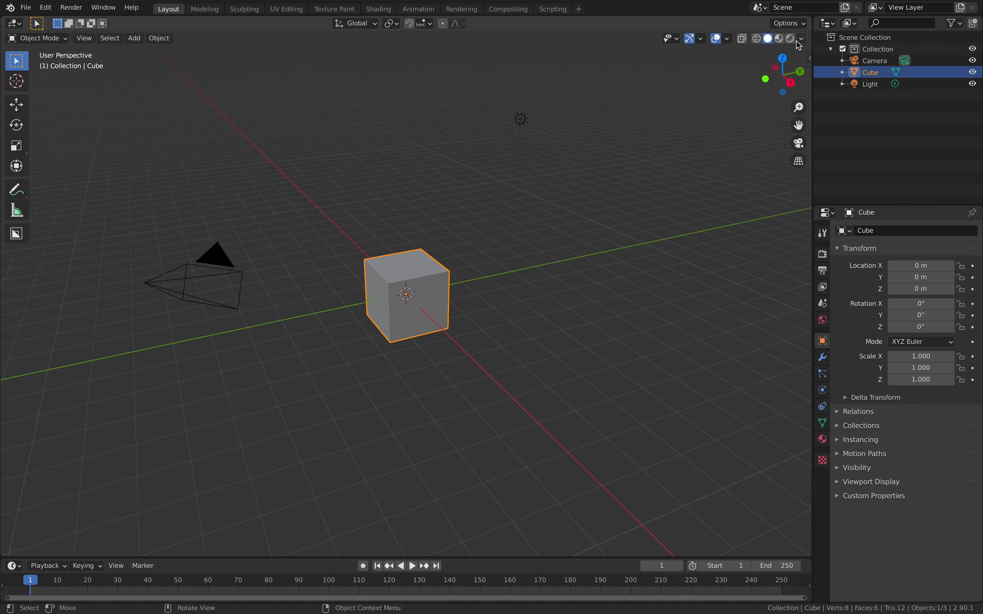
# - Split the 3D viewport into two stacked areas of about equal height and delete all default objects
pyautogui.moveTo(809, 41); pyautogui.dragTo(792, 265)
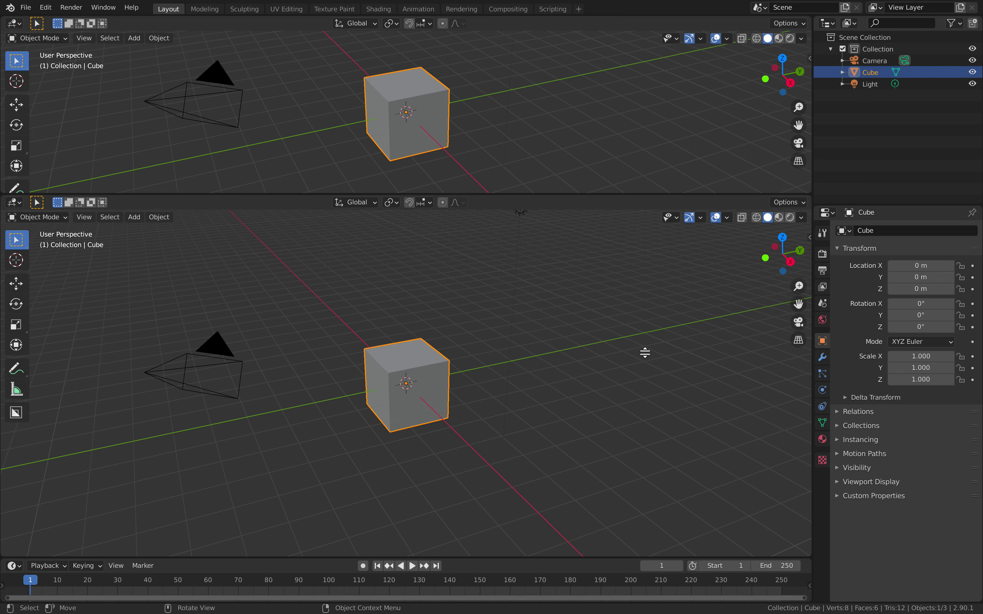
pyautogui.moveTo(645, 353); pyautogui.dragTo(573, 290)
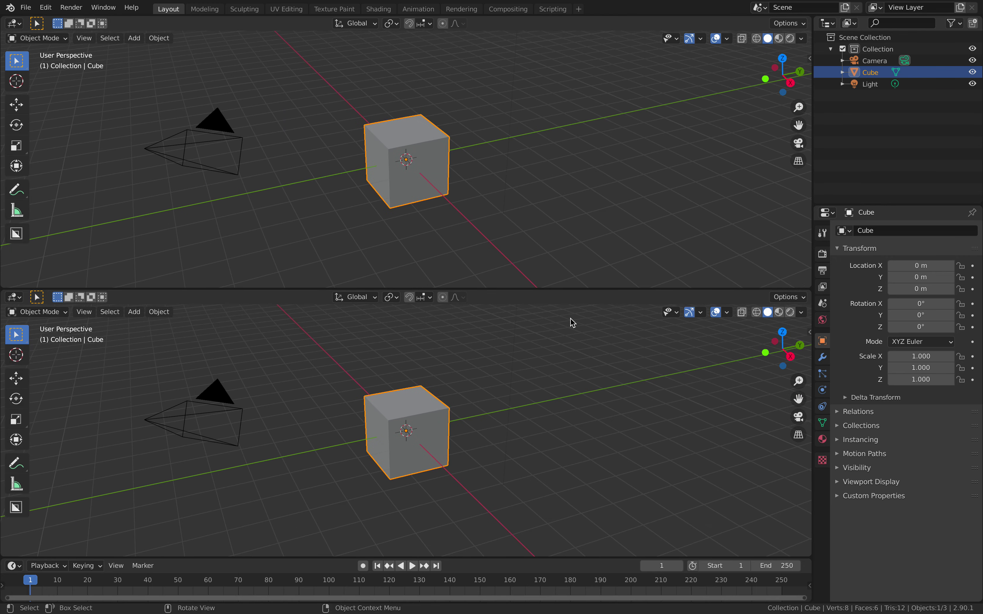
pyautogui.press('a')
pyautogui.press('x')
pyautogui.click(558, 371)
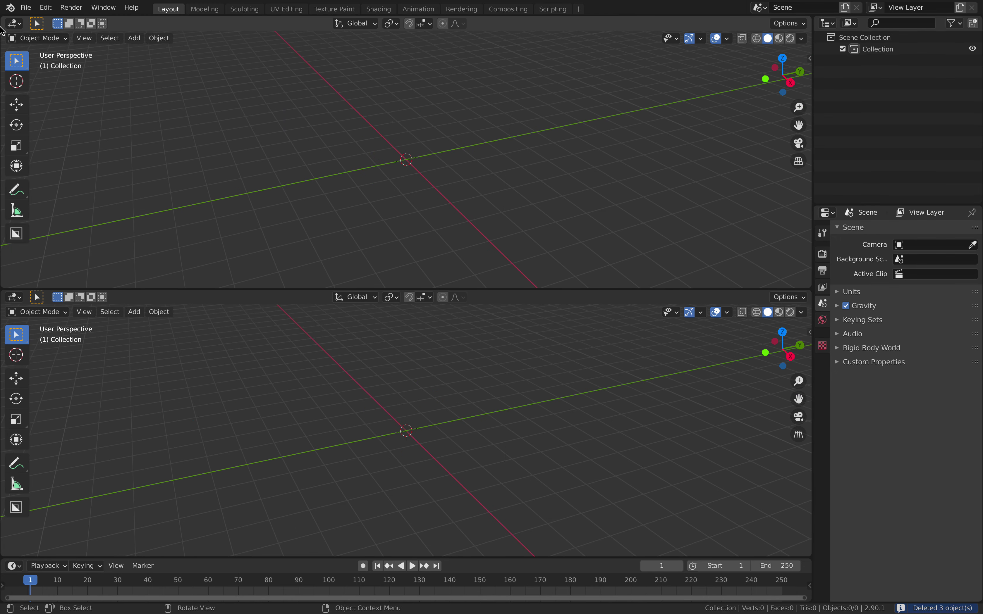
# - Turn the upper area into a Sverchok Nodes editor with a new node tree and hide its sidebar
pyautogui.click(14, 24)
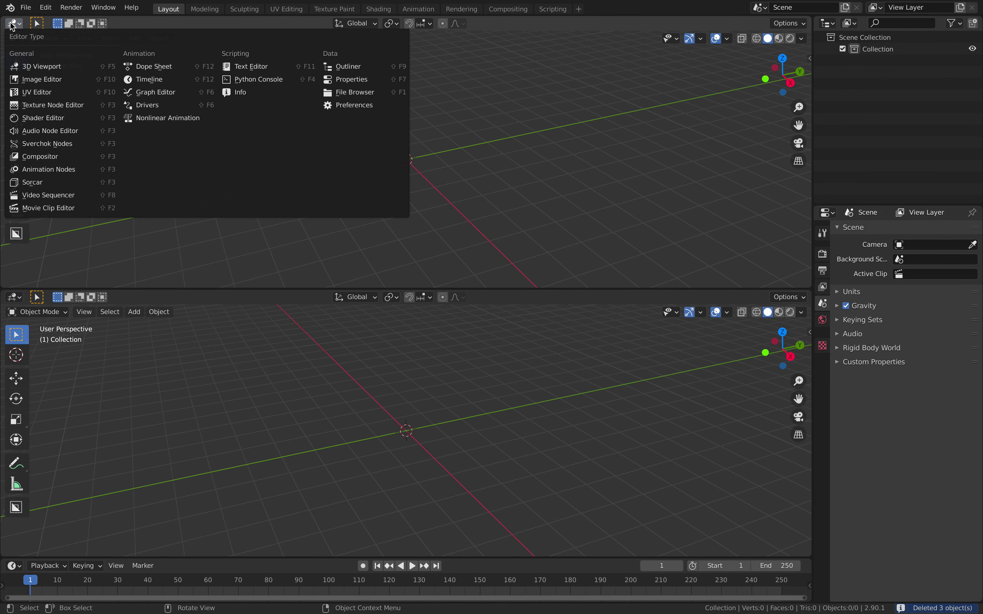
pyautogui.click(53, 144)
pyautogui.click(378, 23)
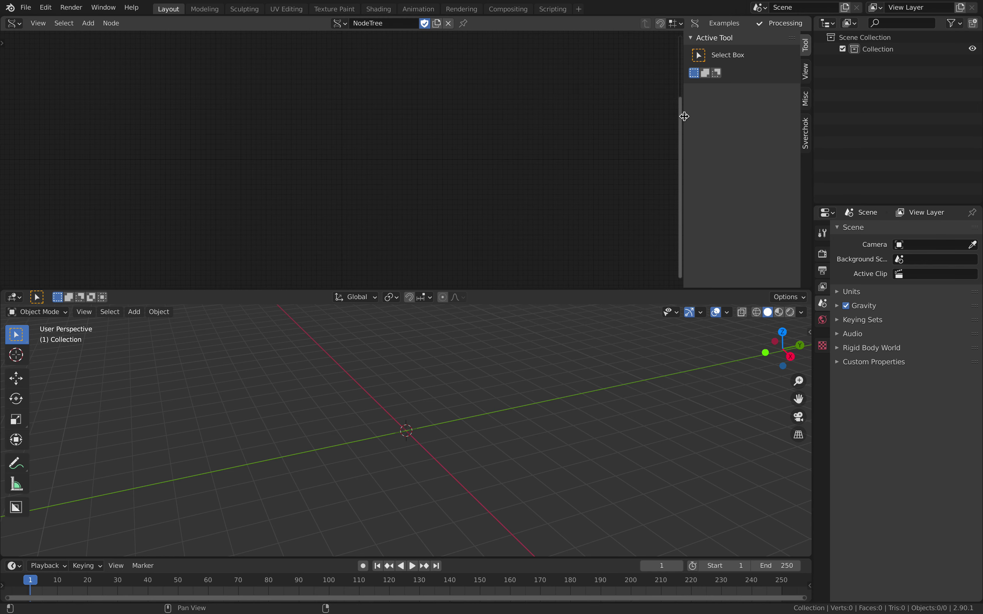
pyautogui.moveTo(684, 116); pyautogui.dragTo(812, 118)
# - Add a Box node to the empty node tree
pyautogui.hotkey('alt', 'space')
pyautogui.write('box')
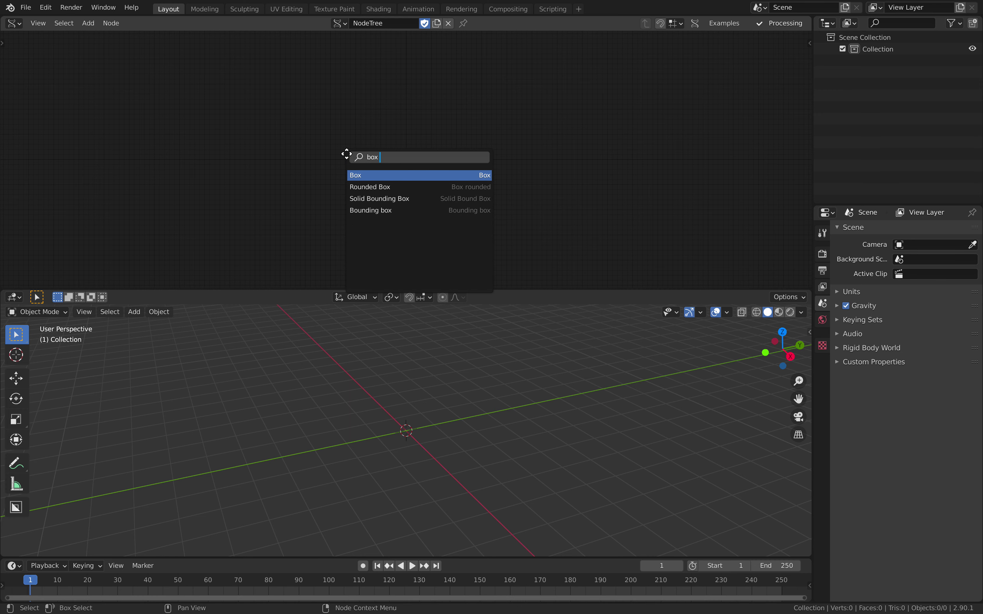
pyautogui.press('Return')
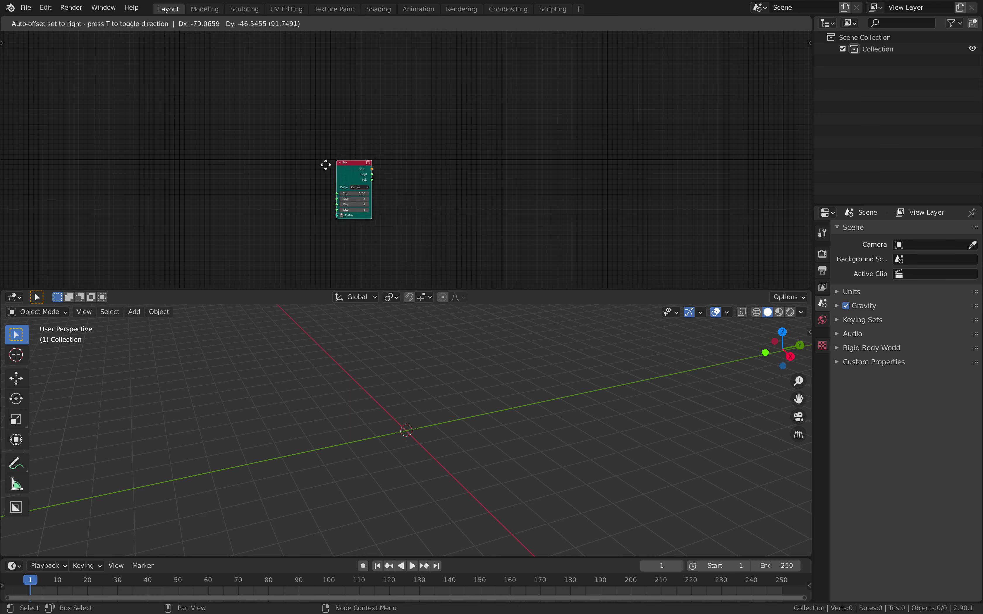
pyautogui.click(315, 152)
pyautogui.scroll(2, 315, 152)
pyautogui.moveTo(315, 152); pyautogui.dragTo(319, 139, button='middle')
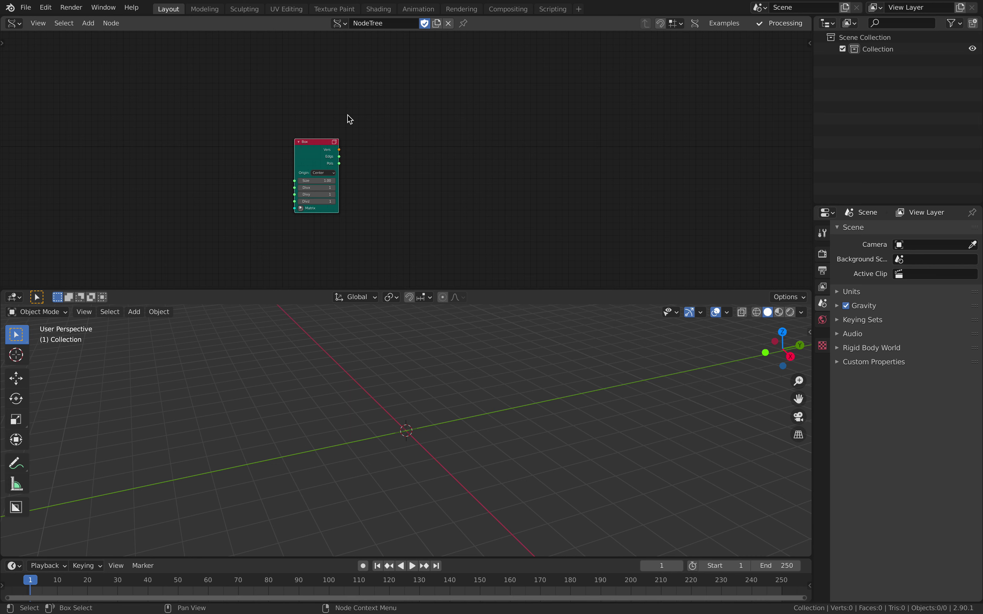
pyautogui.scroll(2, 354, 121)
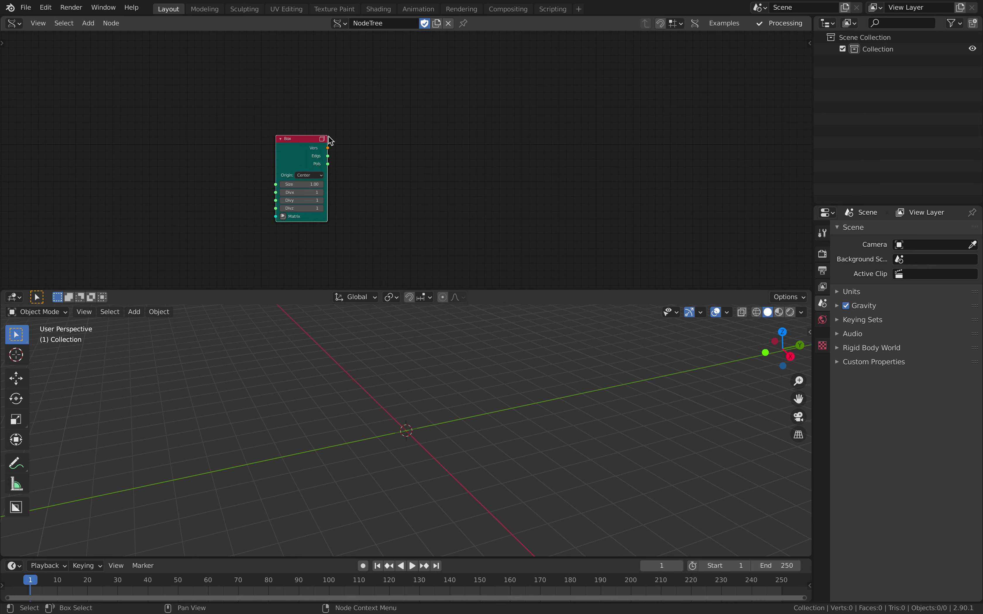
# - Add a second Box node and place it below the first one
pyautogui.hotkey('shift', 'a')
pyautogui.click(382, 116)
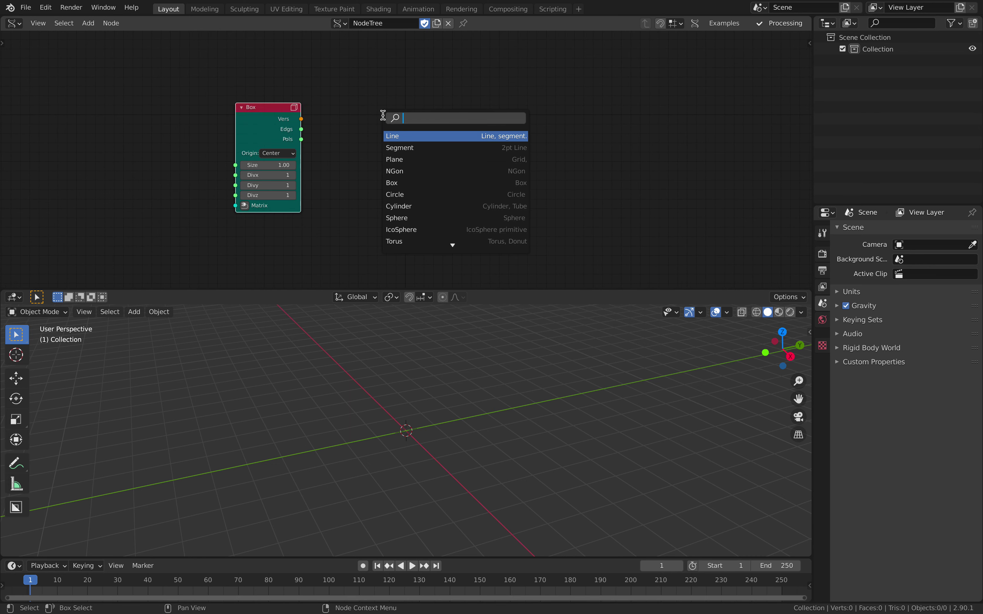
pyautogui.write('n')
pyautogui.press('BackSpace')
pyautogui.write('b')
pyautogui.press('Return')
pyautogui.click(250, 231)
# - Connect a Temporal Viewer to each of the two Box nodes to display their meshes
pyautogui.moveTo(338, 171)
pyautogui.mouseDown(button='middle')
pyautogui.moveTo(346, 130)
pyautogui.moveTo(351, 145)
pyautogui.moveTo(379, 92)
pyautogui.moveTo(354, 182)
pyautogui.mouseUp(button='middle')
pyautogui.scroll(-1, 347, 130)
pyautogui.click(273, 100)
pyautogui.hotkey('ctrl', 'space')
pyautogui.scroll(-3, 393, 148)
pyautogui.click(393, 147)
pyautogui.keyDown('ctrl'); pyautogui.keyDown('shift'); pyautogui.click(309, 215); pyautogui.keyUp('shift'); pyautogui.keyUp('ctrl')
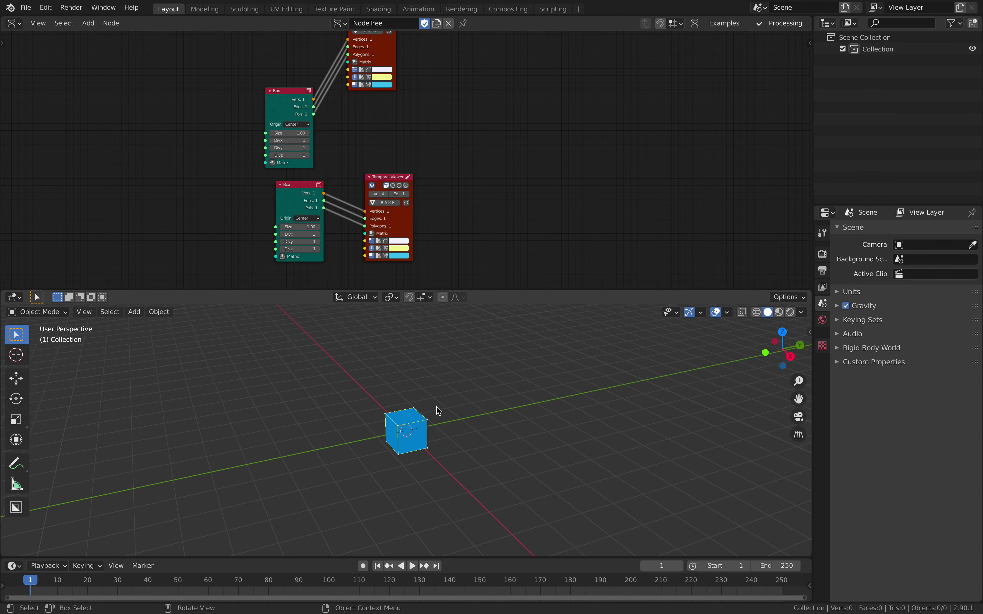
# - Set the size of the lower Box node to 1.72
pyautogui.moveTo(439, 408); pyautogui.dragTo(461, 413, button='middle')
pyautogui.scroll(3, 461, 413)
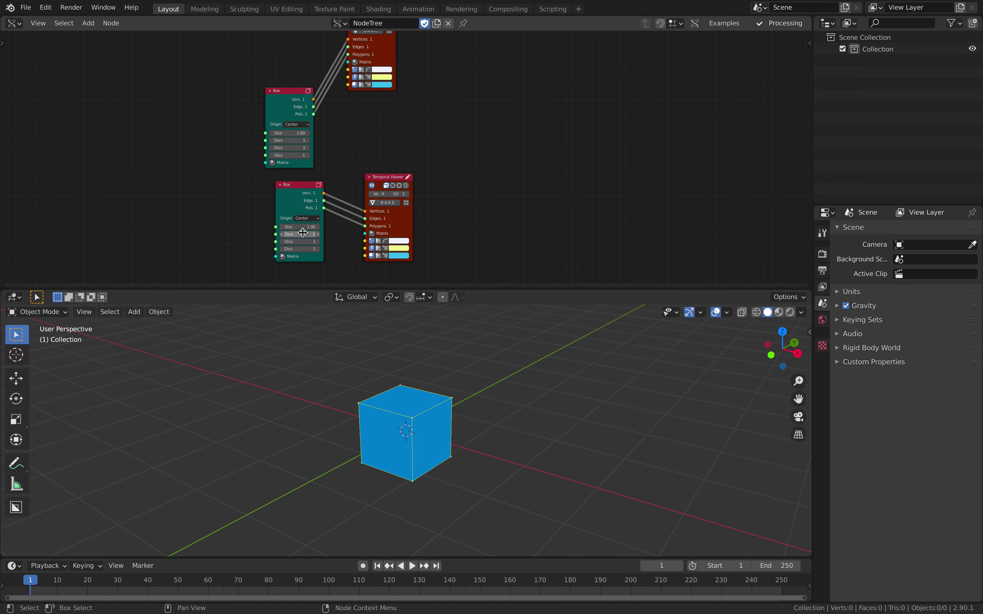
pyautogui.moveTo(300, 227); pyautogui.dragTo(329, 227)
pyautogui.moveTo(439, 364); pyautogui.dragTo(475, 366, button='middle')
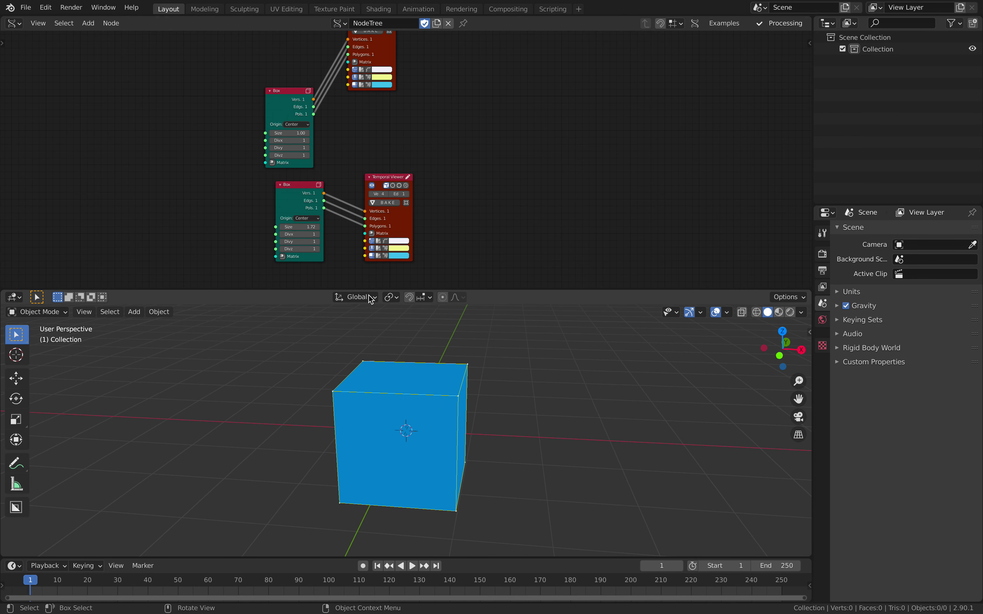
# - Add an Align mesh by mesh node beside the boxes and their viewers
pyautogui.moveTo(455, 150); pyautogui.dragTo(409, 168, button='middle')
pyautogui.scroll(2, 409, 168)
pyautogui.hotkey('alt', 'space')
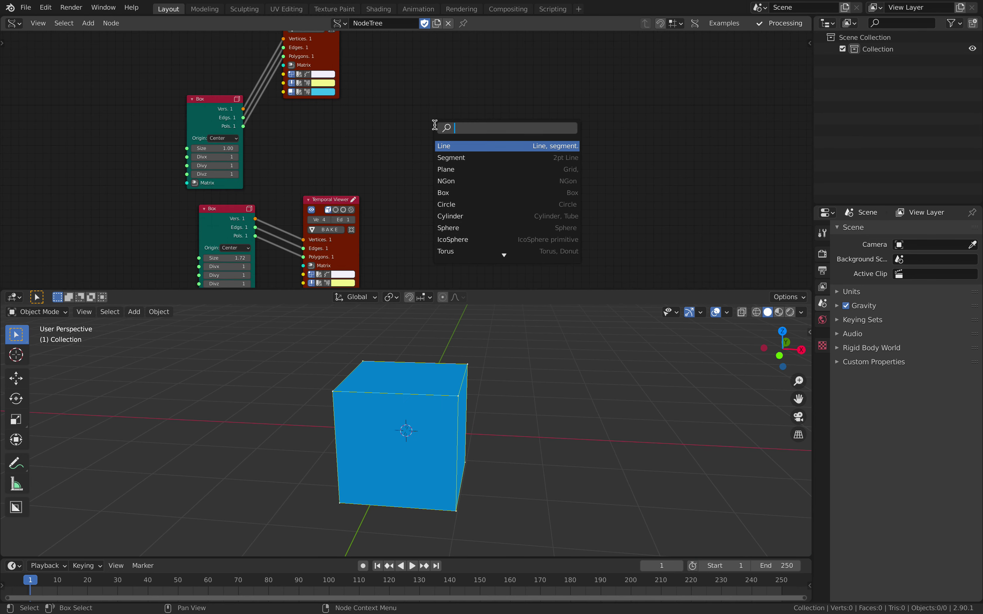
pyautogui.write('ali')
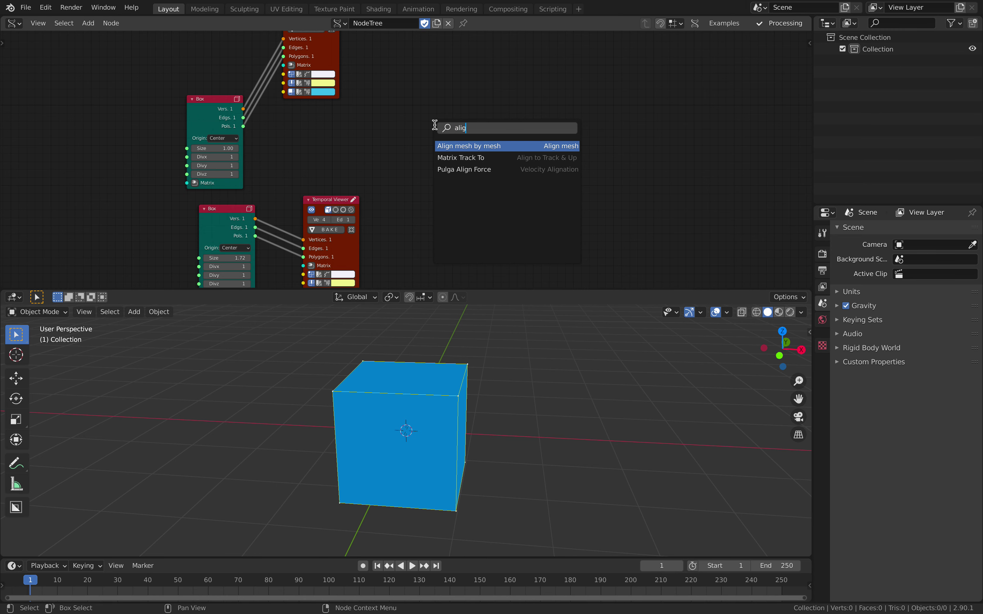
pyautogui.write('g')
pyautogui.click(456, 145)
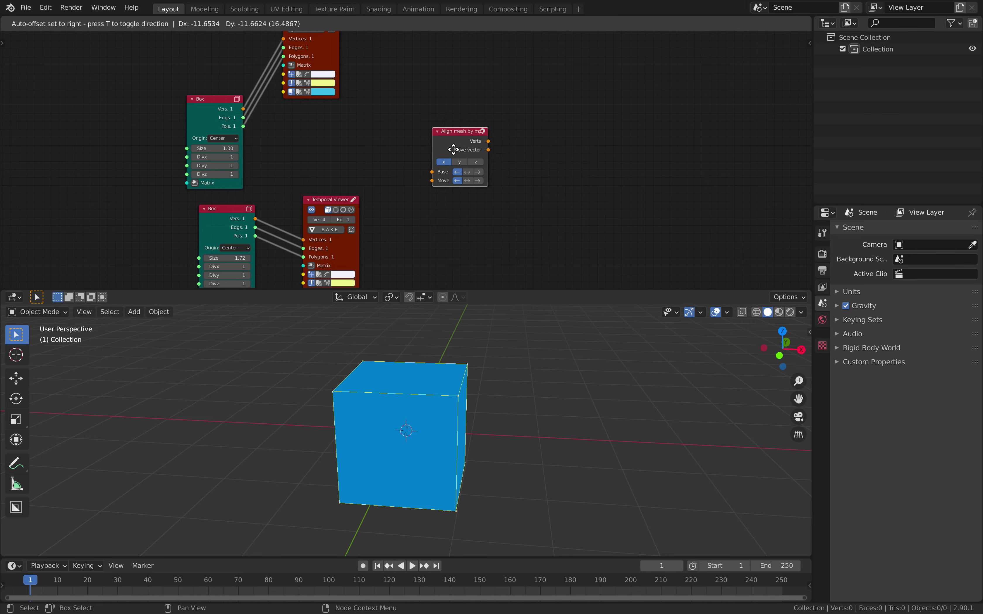
pyautogui.click(459, 140)
pyautogui.scroll(1, 284, 134)
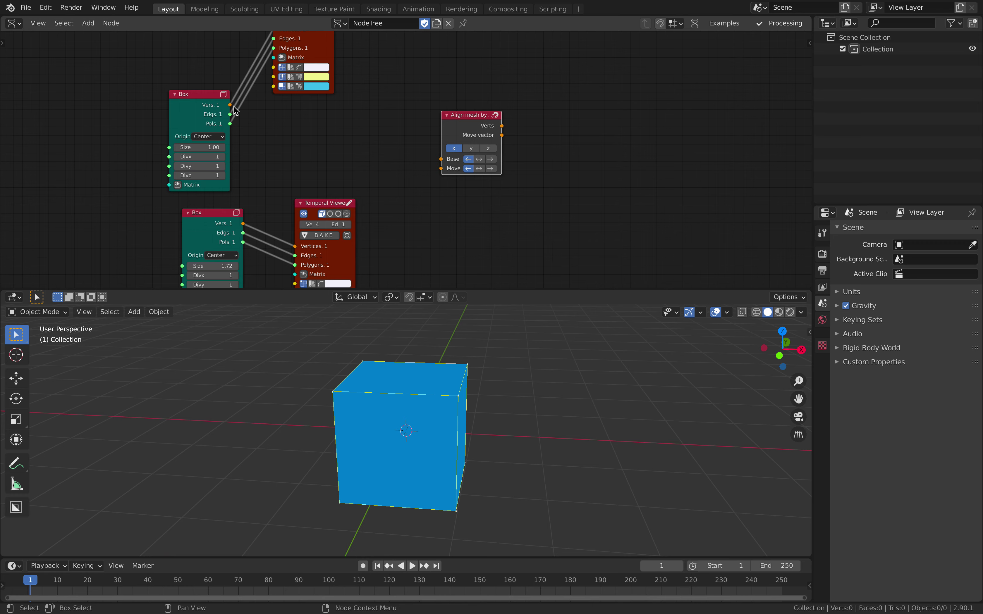
# - Link the upper box's vertices to the align node's Base and the lower box's vertices to Move, and shift the node slightly closer
pyautogui.moveTo(234, 106); pyautogui.dragTo(277, 95)
pyautogui.moveTo(420, 147); pyautogui.dragTo(440, 159)
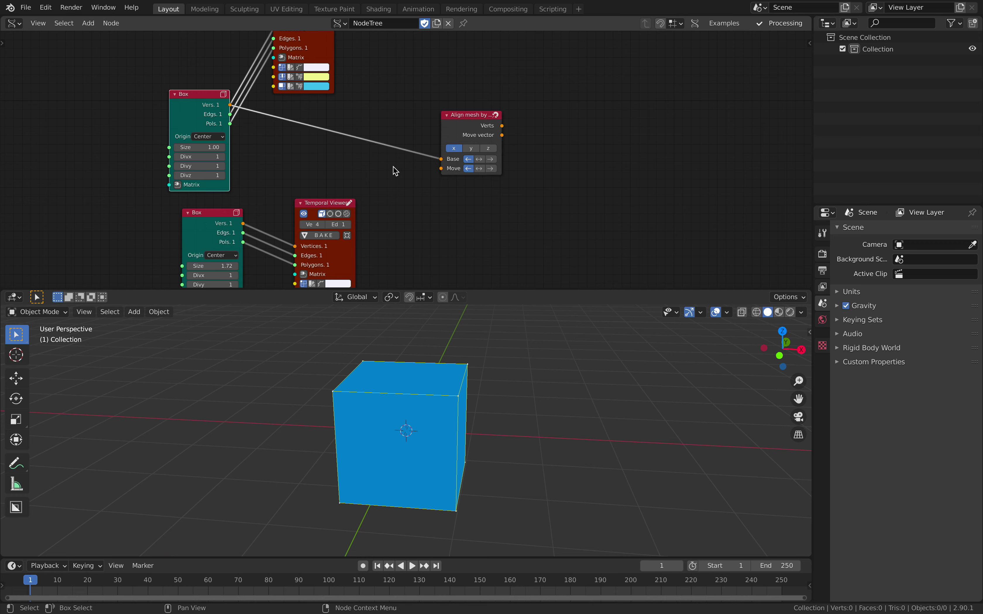
pyautogui.moveTo(242, 224); pyautogui.dragTo(283, 190)
pyautogui.moveTo(413, 165); pyautogui.dragTo(441, 169)
pyautogui.moveTo(481, 135); pyautogui.dragTo(461, 125)
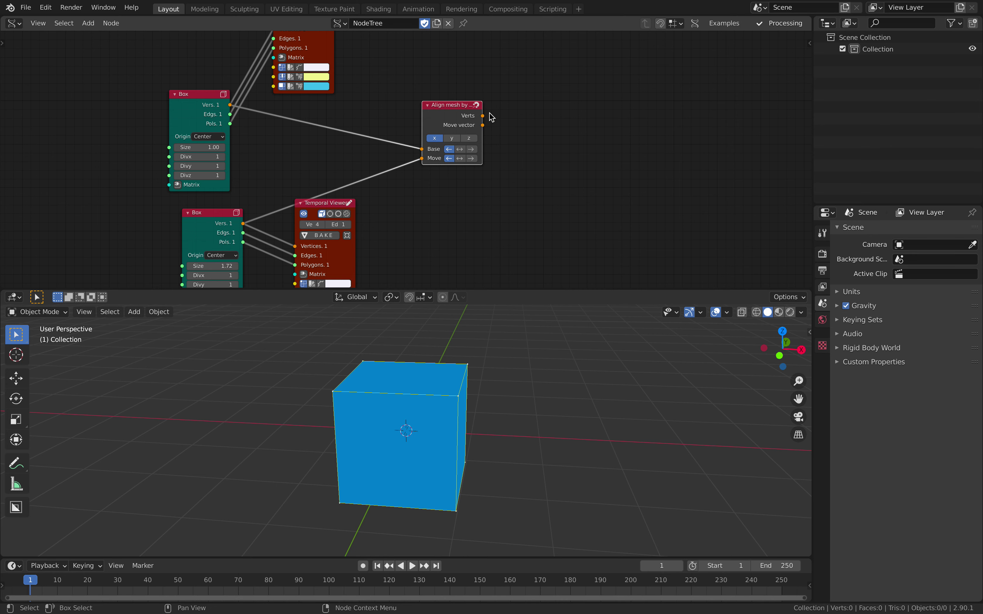
pyautogui.scroll(1, 475, 145)
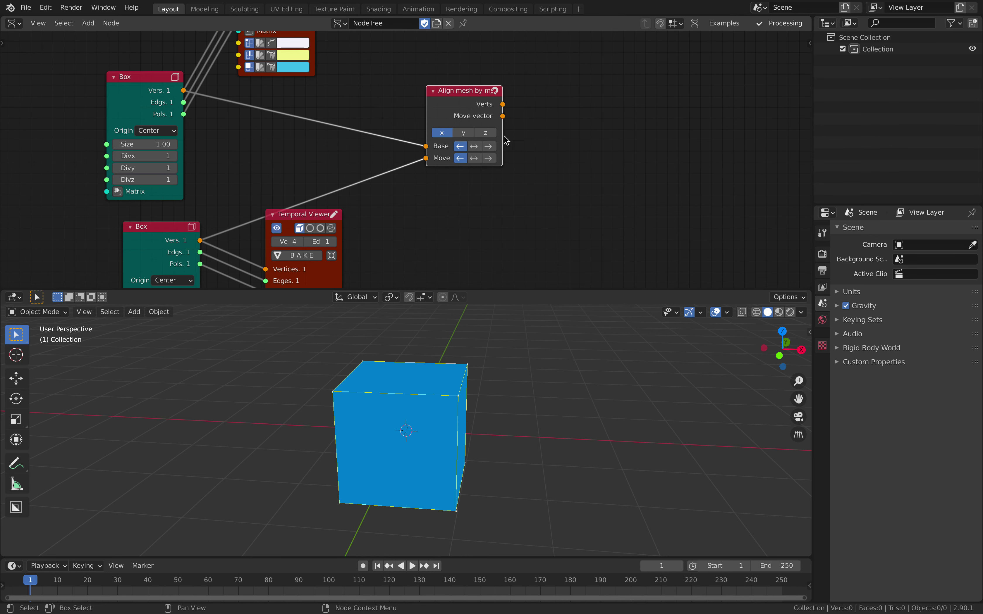
pyautogui.scroll(2, 536, 134)
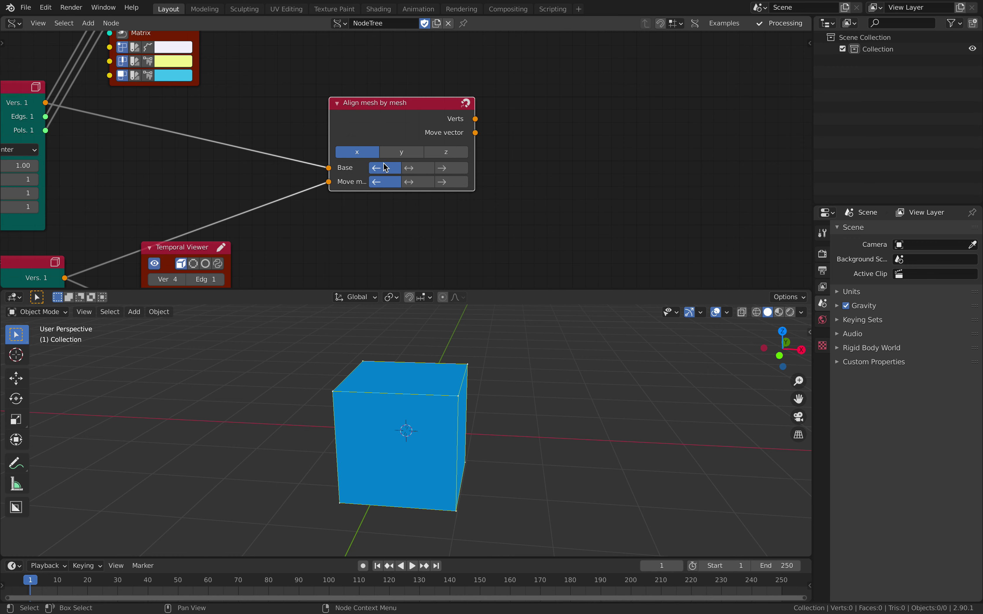
# - Duplicate the lower box's Temporal Viewer and place the copy beyond the Align mesh by mesh node
pyautogui.scroll(-3, 408, 175)
pyautogui.hotkey('shift', 'a')
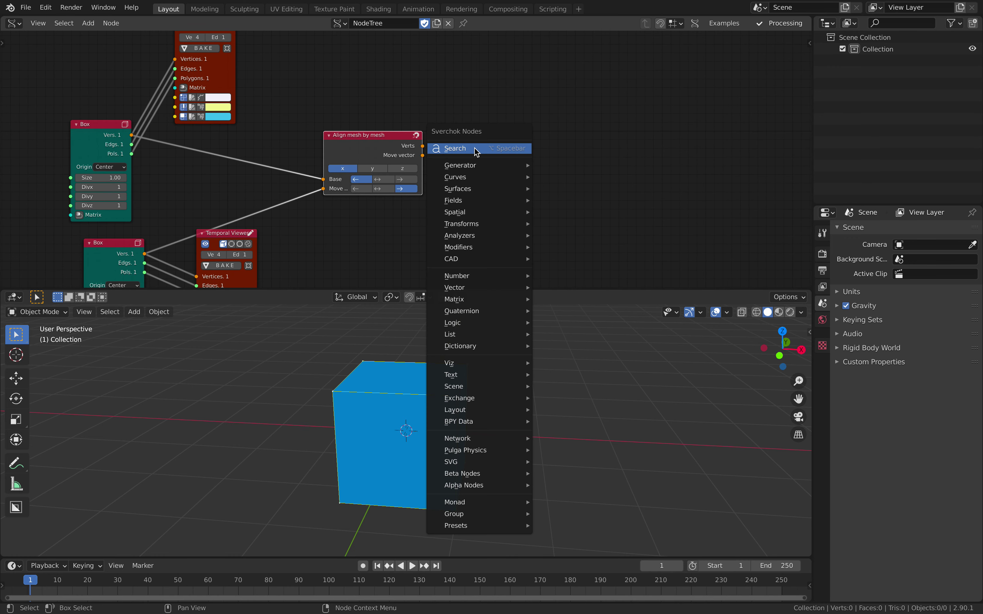
pyautogui.click(474, 149)
pyautogui.click(240, 237)
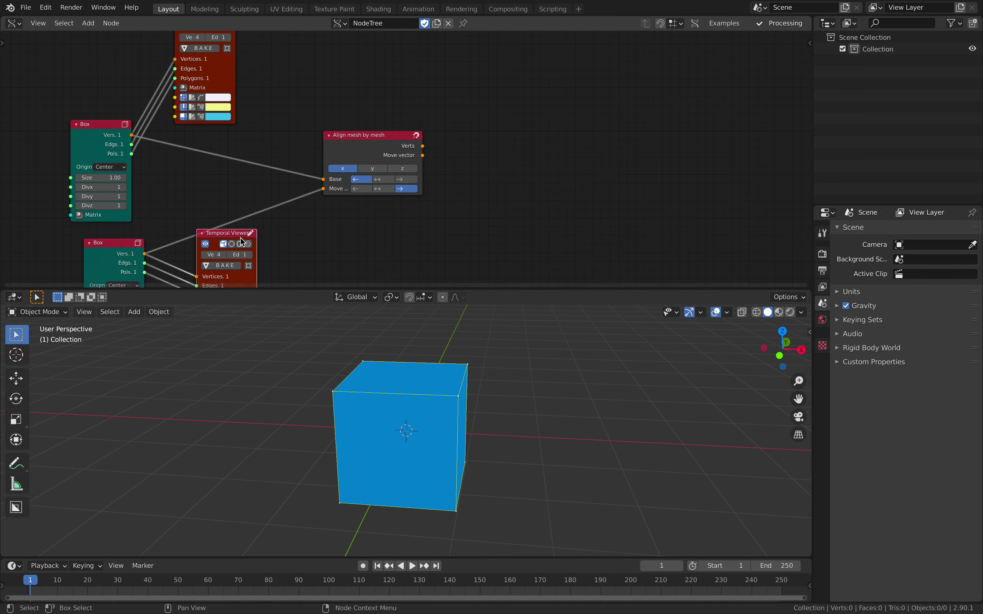
pyautogui.hotkey('shift', 'd')
pyautogui.click(542, 90)
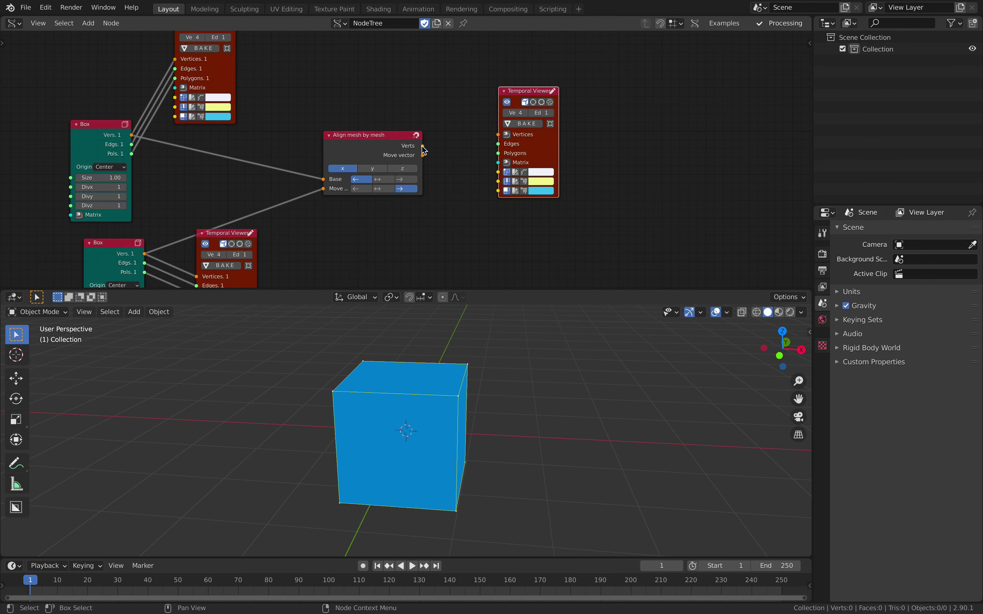
# - Link the align node's Verts and the lower box's polygons to the new Temporal Viewer's Vertices and Polygons
pyautogui.moveTo(423, 146); pyautogui.dragTo(147, 273)
pyautogui.moveTo(150, 276); pyautogui.dragTo(207, 228, button='middle')
pyautogui.moveTo(362, 391); pyautogui.dragTo(372, 386, button='middle')
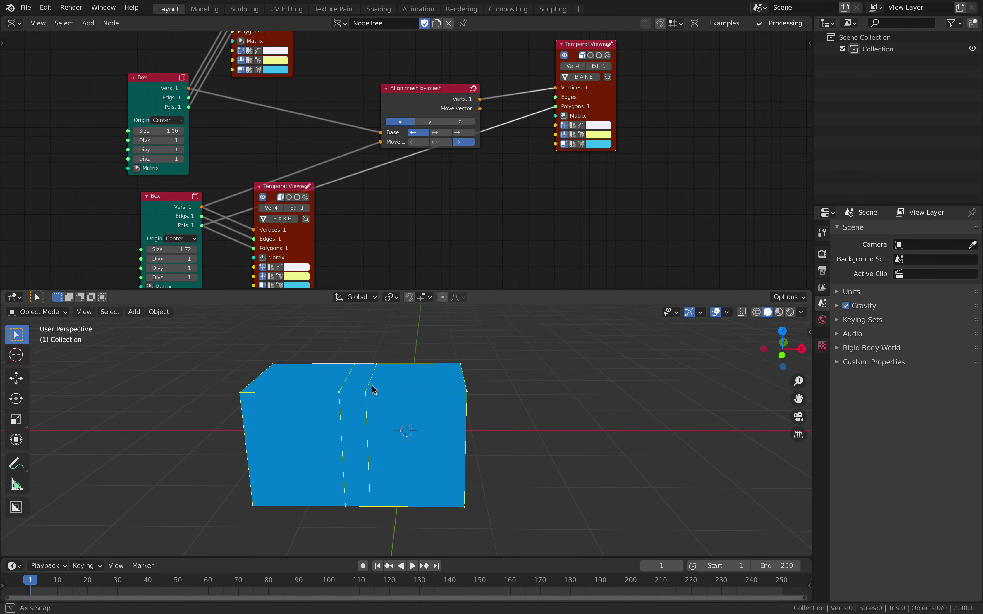
pyautogui.scroll(1, 419, 164)
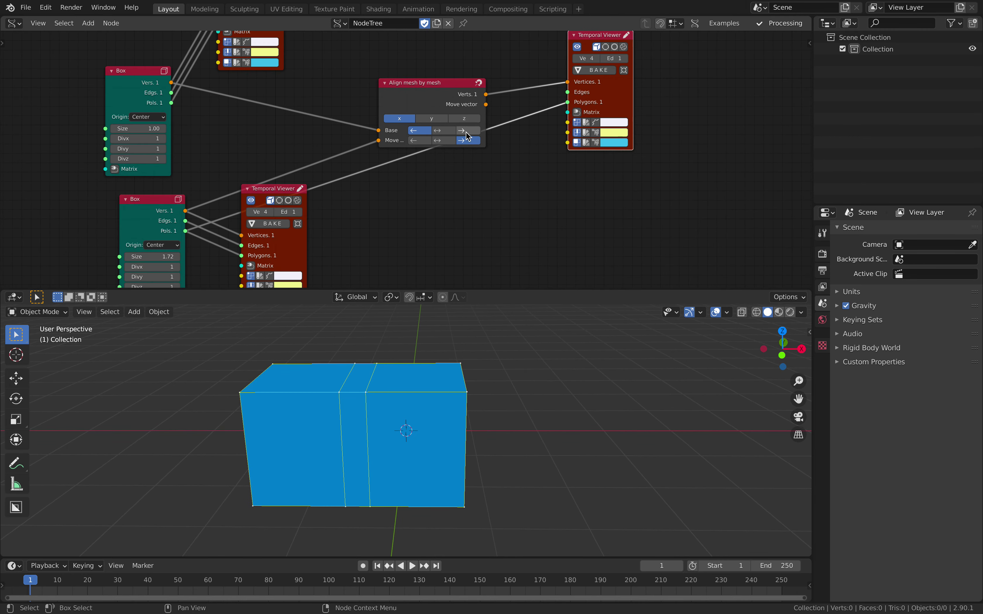
pyautogui.moveTo(331, 432); pyautogui.dragTo(280, 317, button='middle')
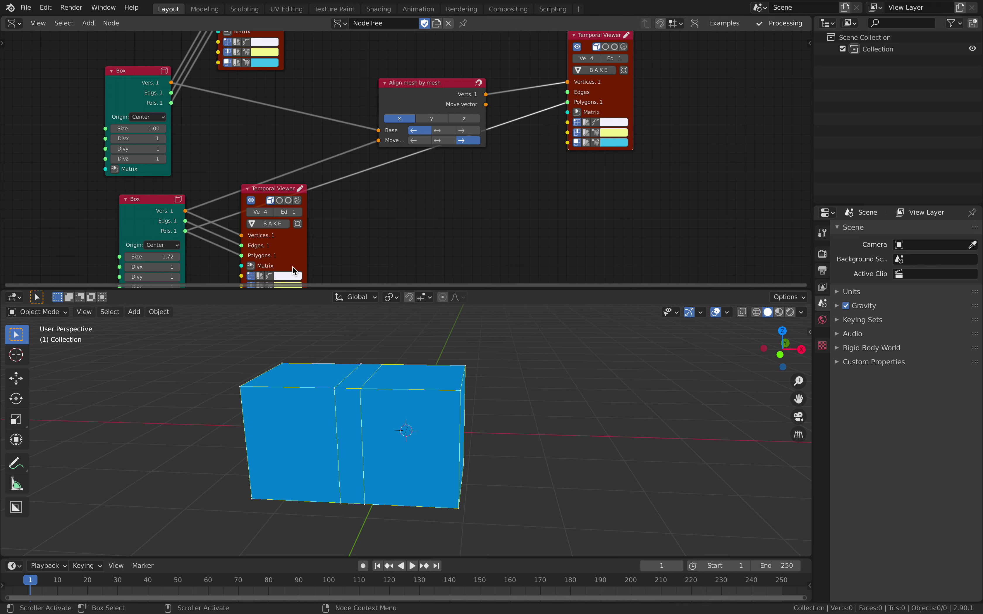
# - Delete the lower box's original Temporal Viewer and move the lower Box node closer to the align node
pyautogui.moveTo(274, 198); pyautogui.dragTo(394, 227)
pyautogui.press('x')
pyautogui.moveTo(155, 201); pyautogui.dragTo(286, 162)
pyautogui.moveTo(406, 178); pyautogui.dragTo(362, 204, button='middle')
pyautogui.moveTo(561, 121); pyautogui.dragTo(564, 129)
pyautogui.moveTo(298, 88); pyautogui.dragTo(338, 132, button='middle')
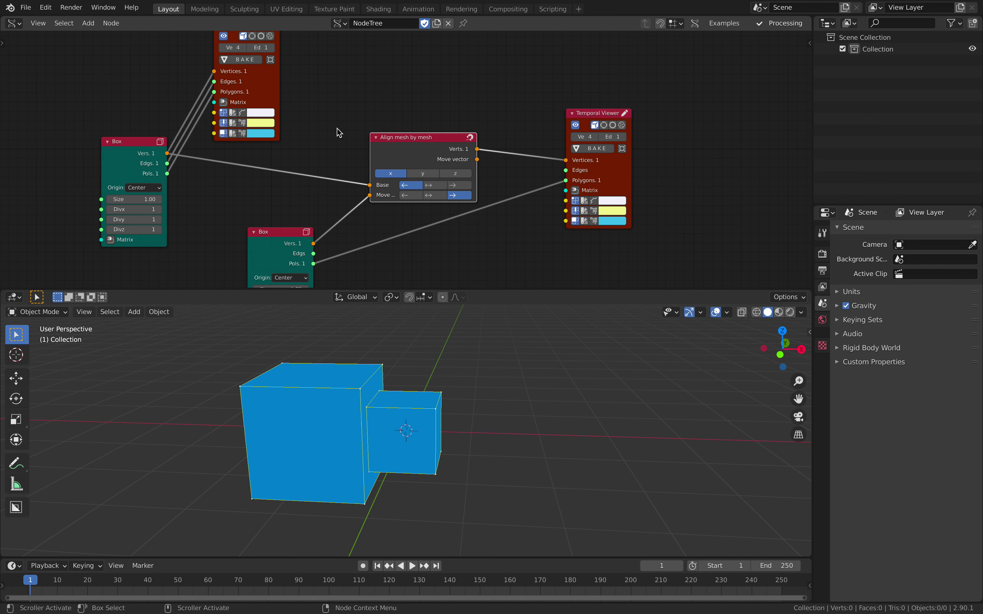
# - Set the polygon colour to red in the upper box's viewer and to yellow in the aligned mesh's viewer
pyautogui.click(259, 137)
pyautogui.click(287, 208)
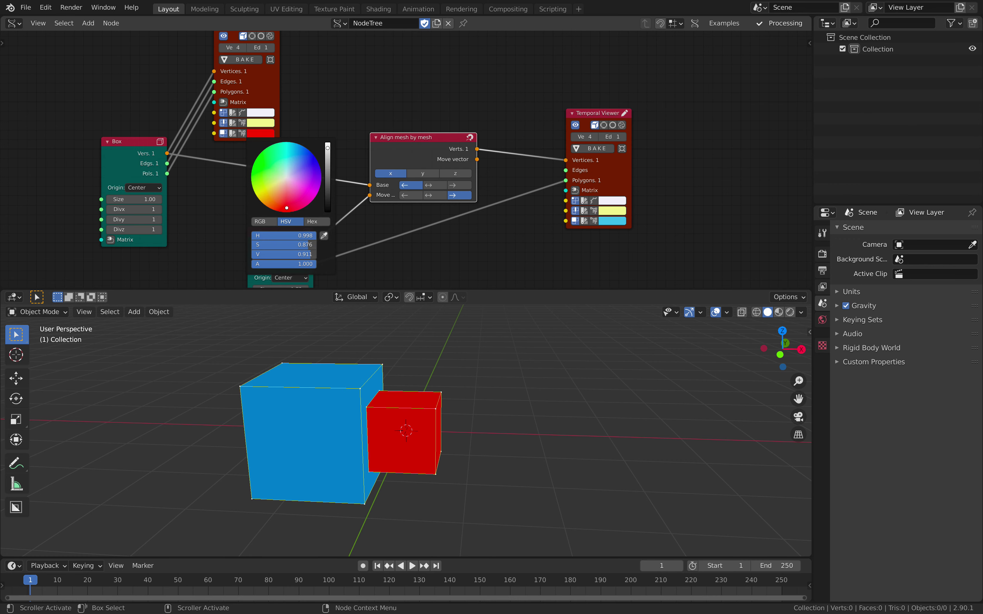
pyautogui.moveTo(503, 133); pyautogui.dragTo(500, 108, button='middle')
pyautogui.click(614, 193)
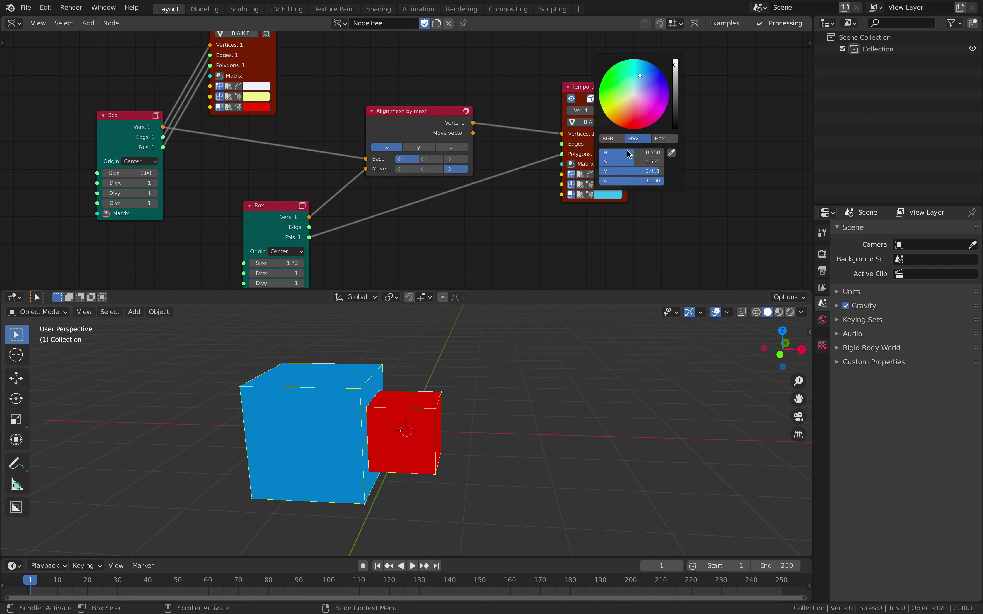
pyautogui.moveTo(637, 104); pyautogui.dragTo(602, 110)
pyautogui.moveTo(531, 361); pyautogui.dragTo(526, 362, button='middle')
# - Set the lower box's size to 2.14 and the upper box's size to 2.68
pyautogui.scroll(-2, 449, 239)
pyautogui.moveTo(448, 239); pyautogui.dragTo(486, 219, button='middle')
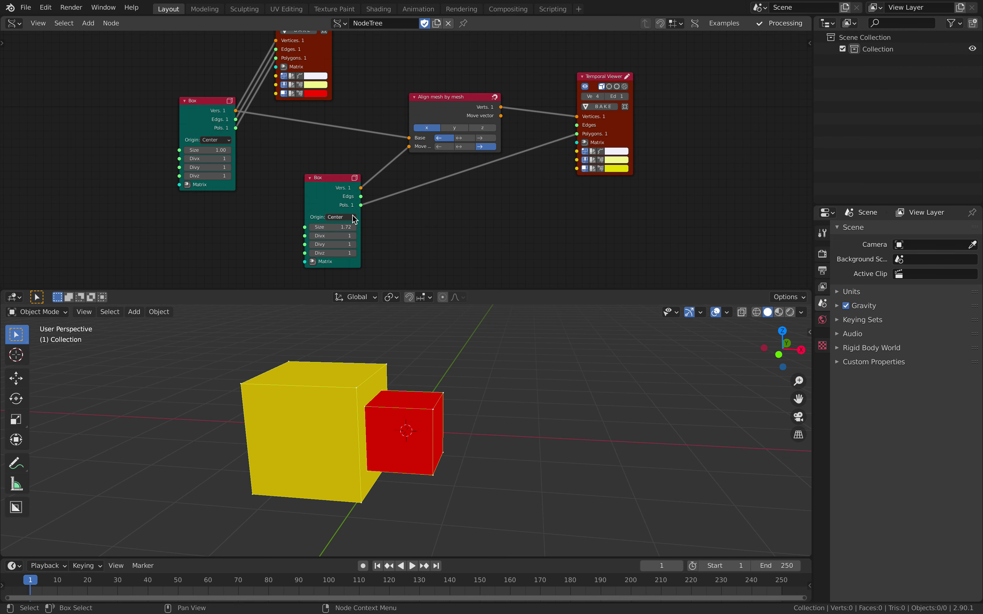
pyautogui.moveTo(338, 229)
pyautogui.mouseDown()
pyautogui.moveTo(375, 229)
pyautogui.moveTo(356, 228)
pyautogui.mouseUp()
pyautogui.moveTo(207, 150); pyautogui.dragTo(239, 150)
pyautogui.moveTo(345, 336); pyautogui.dragTo(368, 413, button='middle')
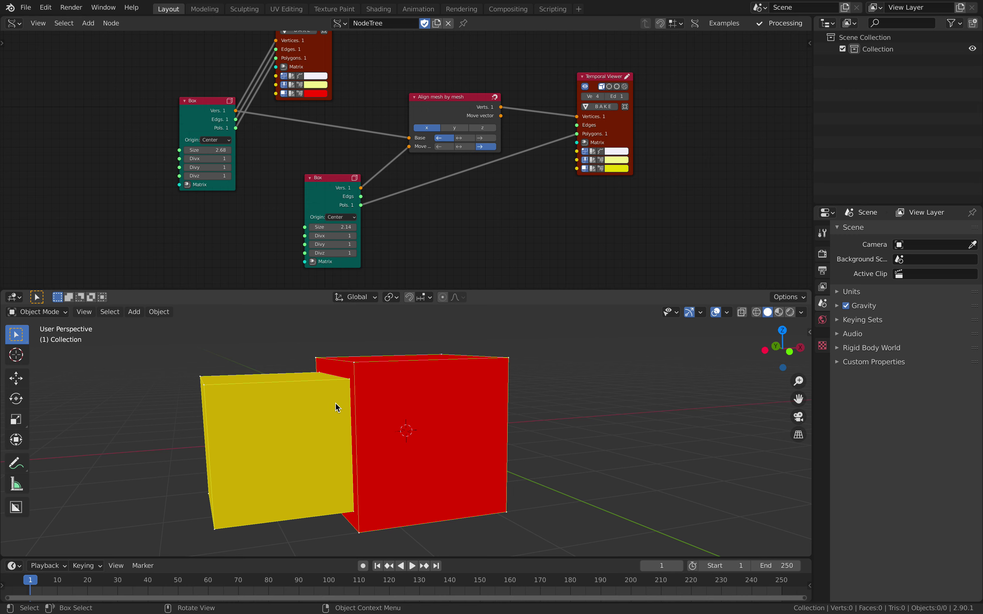
pyautogui.moveTo(444, 411); pyautogui.dragTo(450, 402, button='middle')
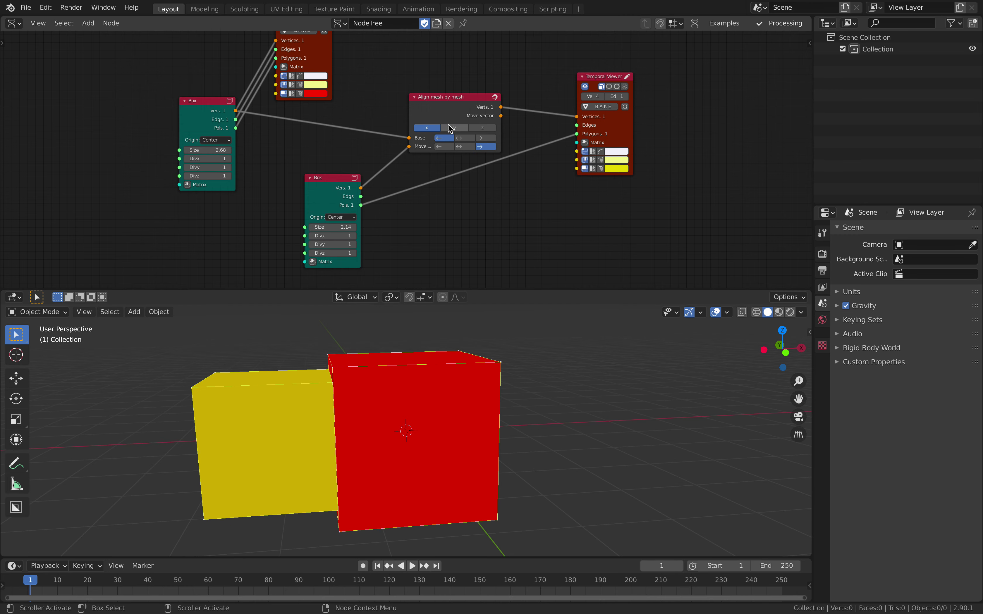
# - Set the align node's Base to → and Move to ← on the X axis and view the boxes from another angle
pyautogui.click(475, 138)
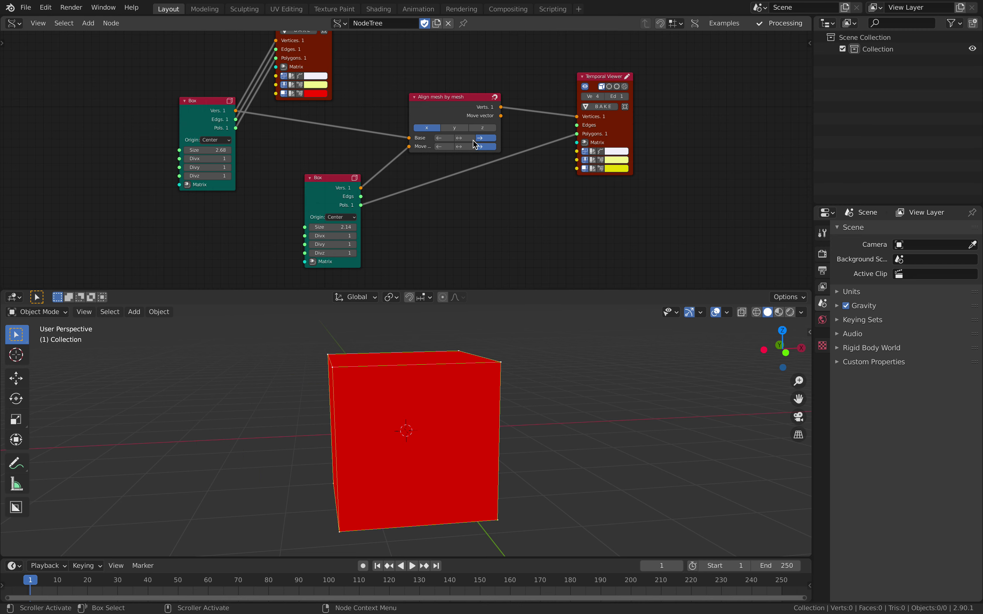
pyautogui.click(444, 147)
pyautogui.moveTo(493, 392); pyautogui.dragTo(476, 353, button='middle')
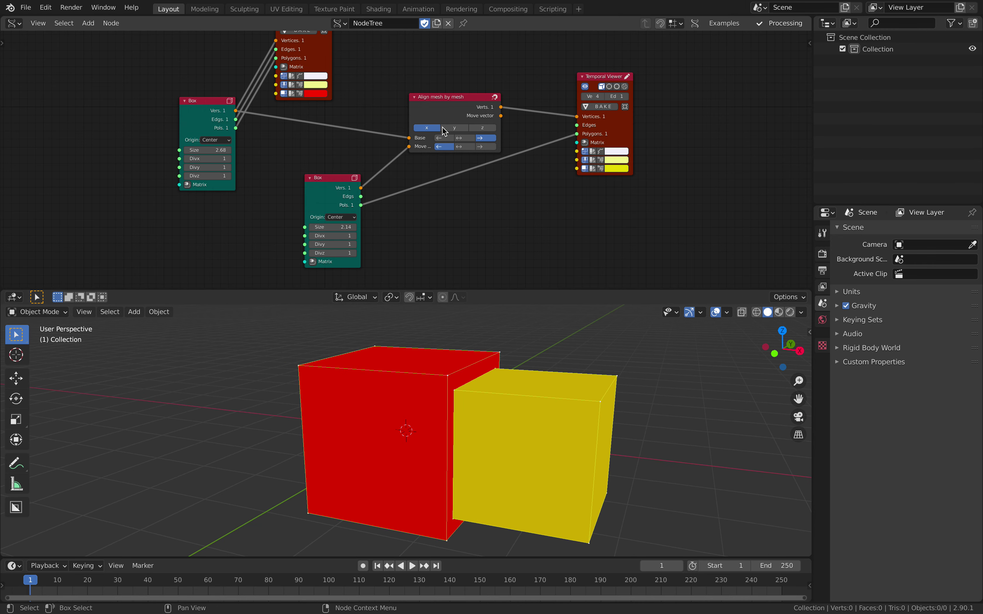
# - Swap the X alignment to Base ← with Move →, and switch it back to Base → with Move ←
pyautogui.scroll(1, 447, 140)
pyautogui.click(460, 135)
pyautogui.click(505, 144)
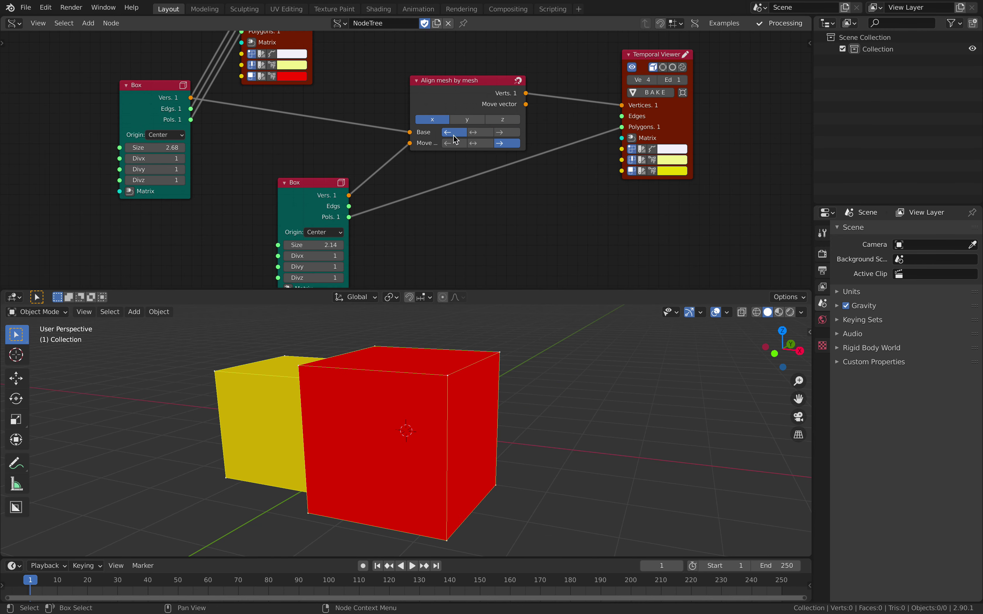
pyautogui.click(454, 144)
pyautogui.click(496, 133)
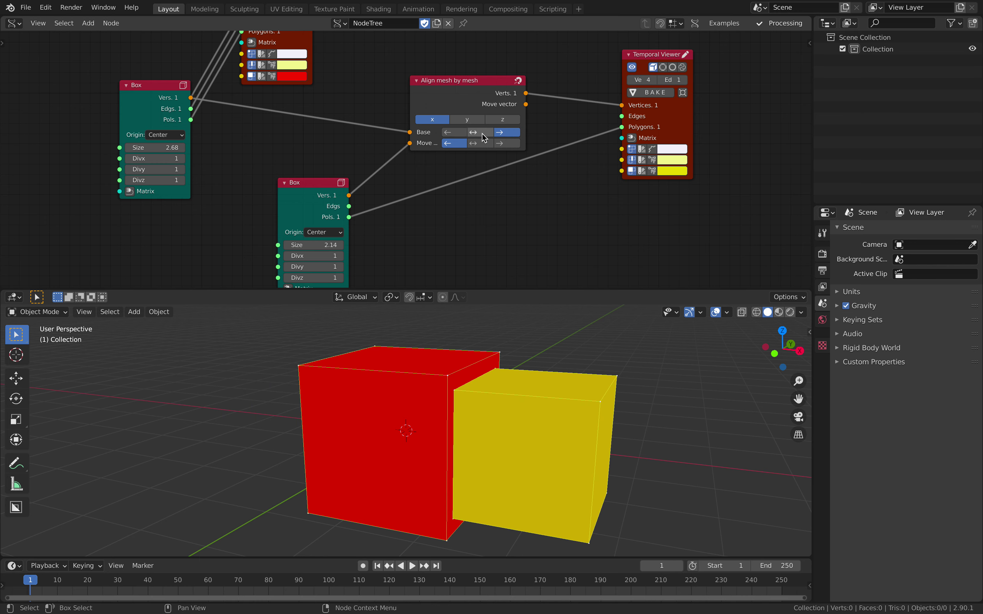
# - Try the centre option ↔ on Base and Move separately, ending with both set to ↔ on the X axis
pyautogui.click(483, 133)
pyautogui.click(507, 132)
pyautogui.click(479, 145)
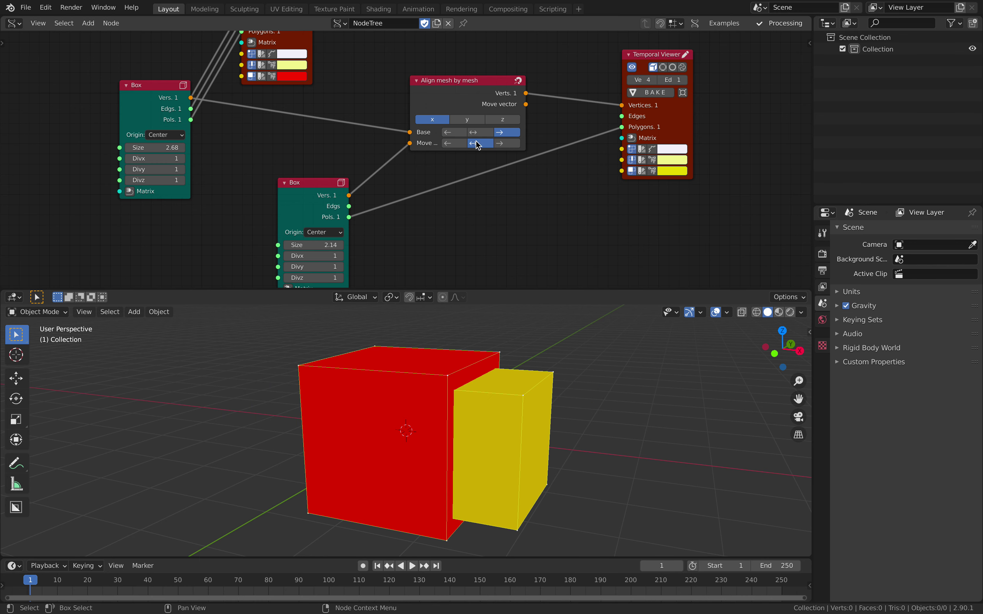
pyautogui.click(461, 142)
pyautogui.click(477, 143)
pyautogui.click(479, 135)
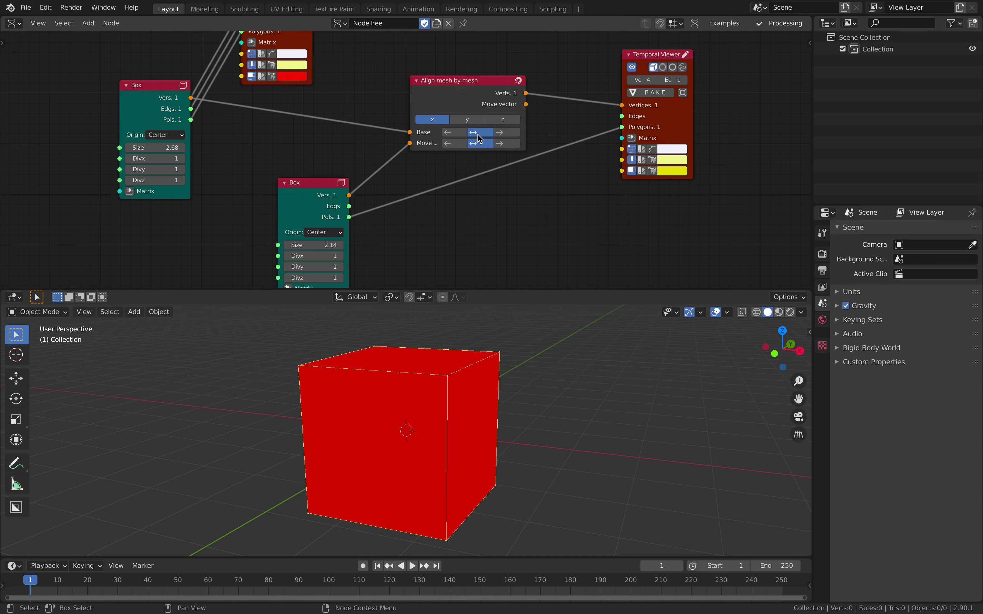
# - Set Base to ← and Move to → on the X axis and inspect the two boxes from several sides
pyautogui.click(451, 133)
pyautogui.click(503, 144)
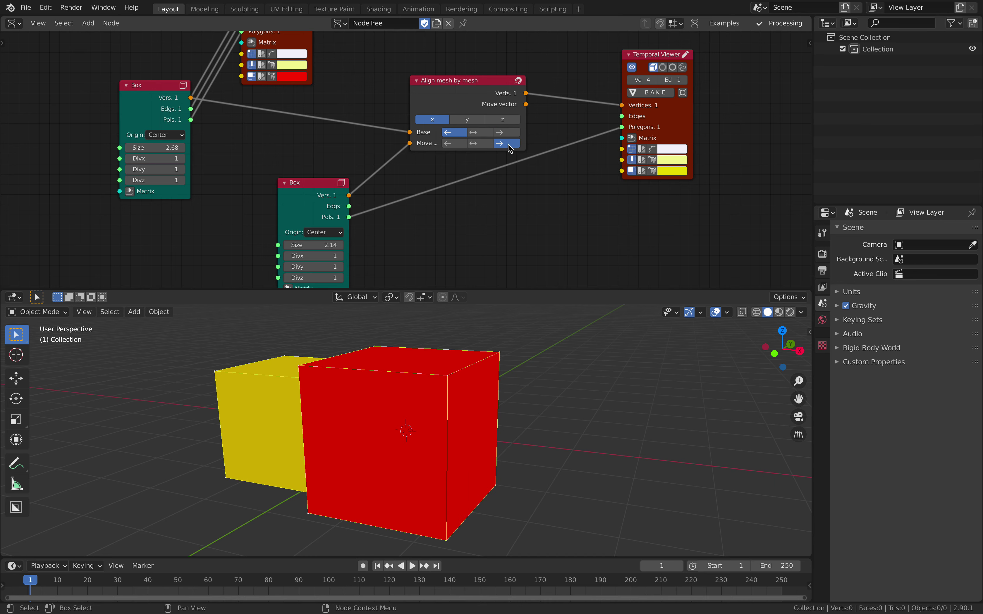
pyautogui.moveTo(475, 385); pyautogui.dragTo(514, 392, button='middle')
pyautogui.moveTo(463, 349); pyautogui.dragTo(485, 376, button='middle')
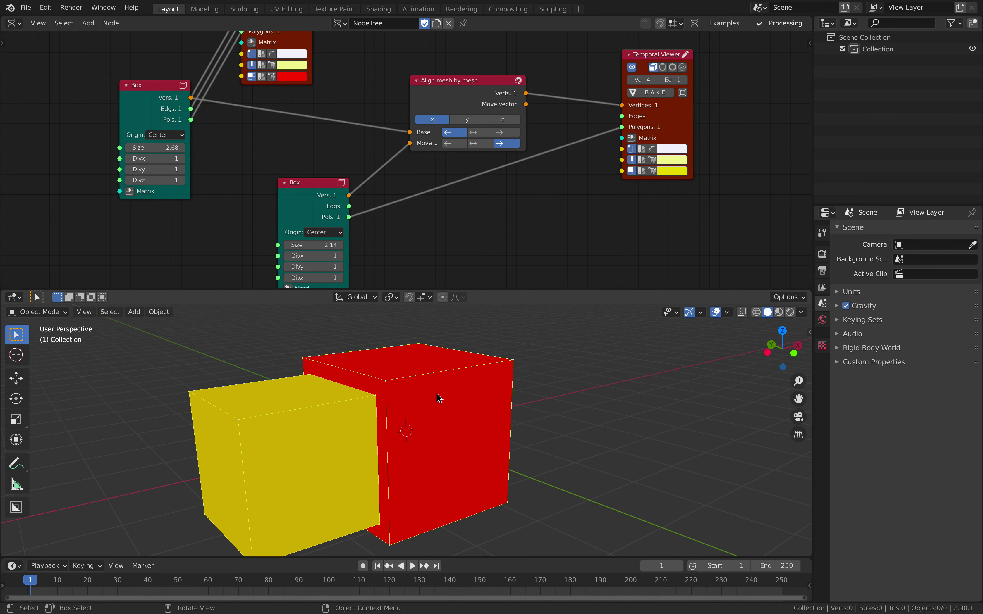
pyautogui.moveTo(430, 393); pyautogui.dragTo(450, 366, button='middle')
pyautogui.scroll(-3, 392, 392)
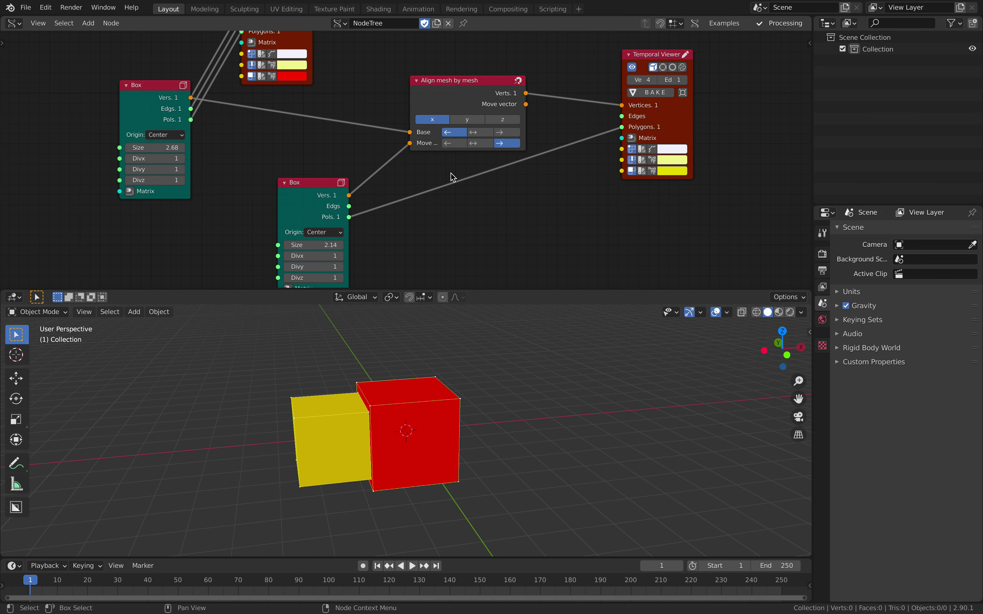
# - Switch the align axis to z with Base → and Move ← so the yellow box sits on the red one
pyautogui.click(469, 122)
pyautogui.click(494, 120)
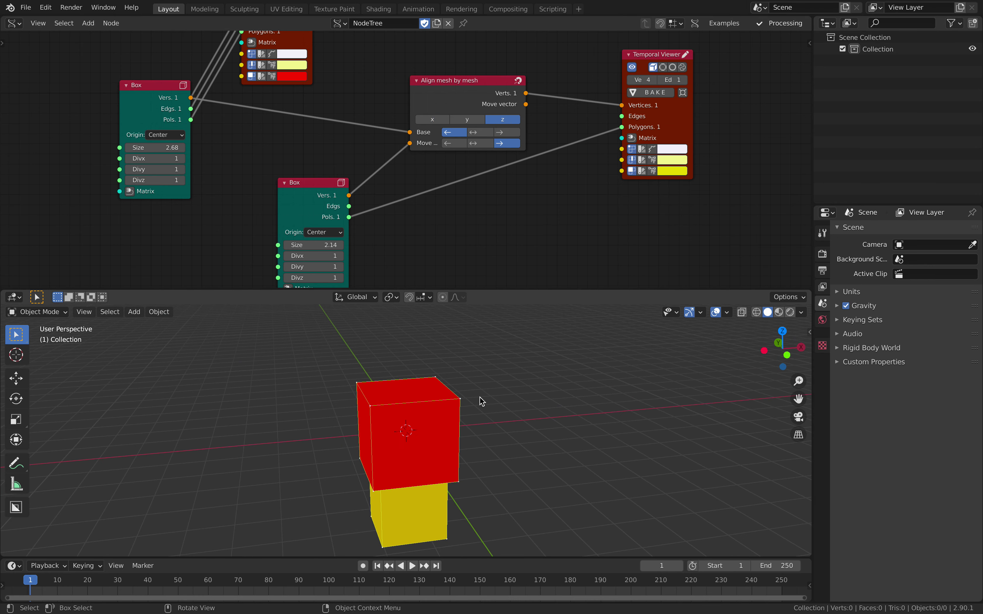
pyautogui.click(507, 132)
pyautogui.click(453, 143)
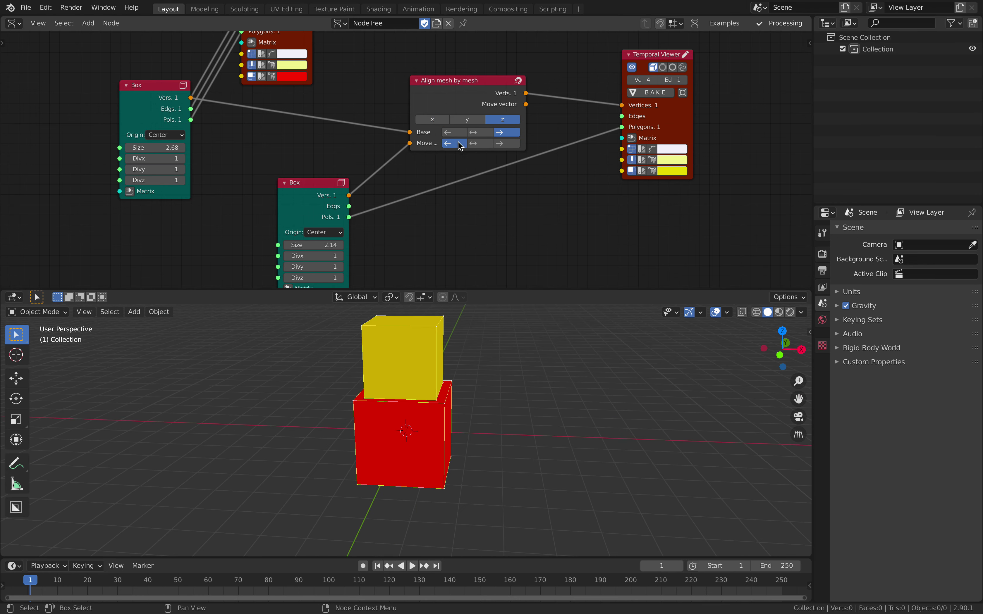
pyautogui.moveTo(540, 419); pyautogui.dragTo(476, 413, button='middle')
# - Set the upper Box node's size to 3.76 to enlarge the red base box
pyautogui.moveTo(158, 148)
pyautogui.mouseDown()
pyautogui.moveTo(195, 147)
pyautogui.moveTo(177, 147)
pyautogui.mouseUp()
pyautogui.moveTo(454, 445); pyautogui.dragTo(402, 440, button='middle')
pyautogui.scroll(-1, 402, 439)
# - Save the file on the Desktop under the name align_stack_001.blend
pyautogui.click(26, 7)
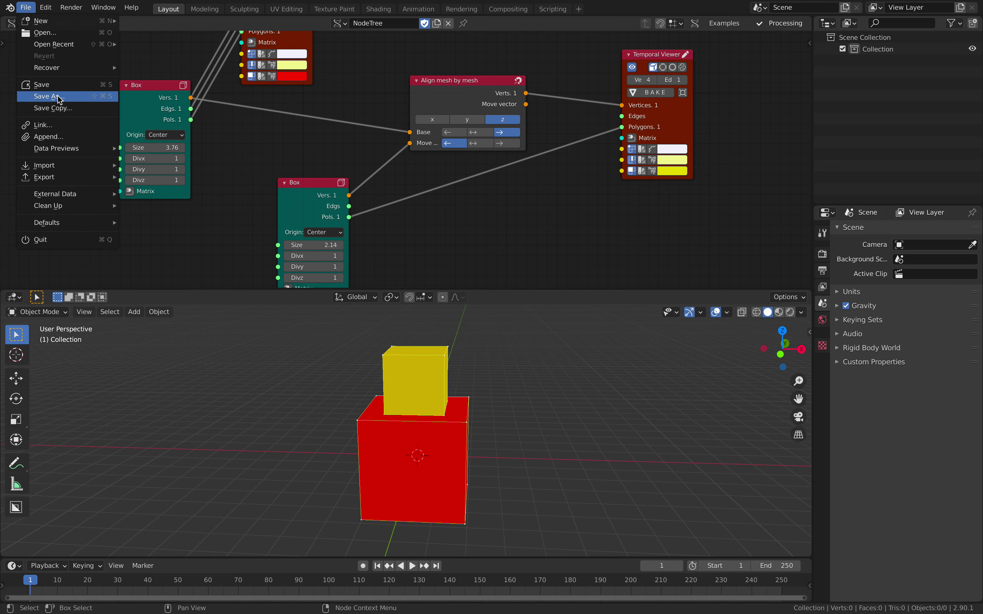
pyautogui.click(61, 100)
pyautogui.click(364, 562)
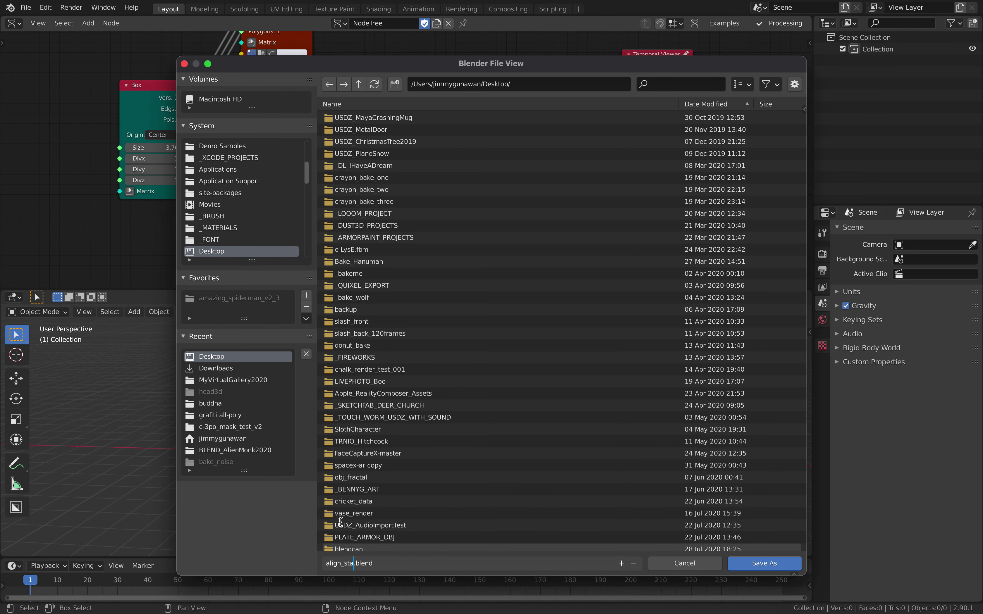
pyautogui.write('align_stack_001')
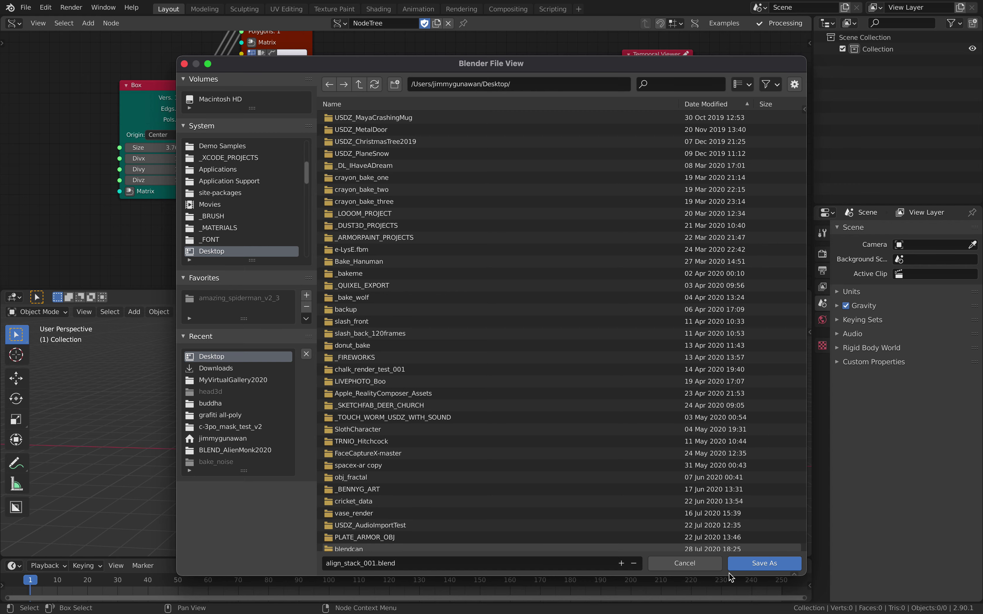
pyautogui.click(764, 563)
# - Enlarge the node editor area and space out the align node, both viewers and the upper Box node
pyautogui.scroll(-1, 447, 251)
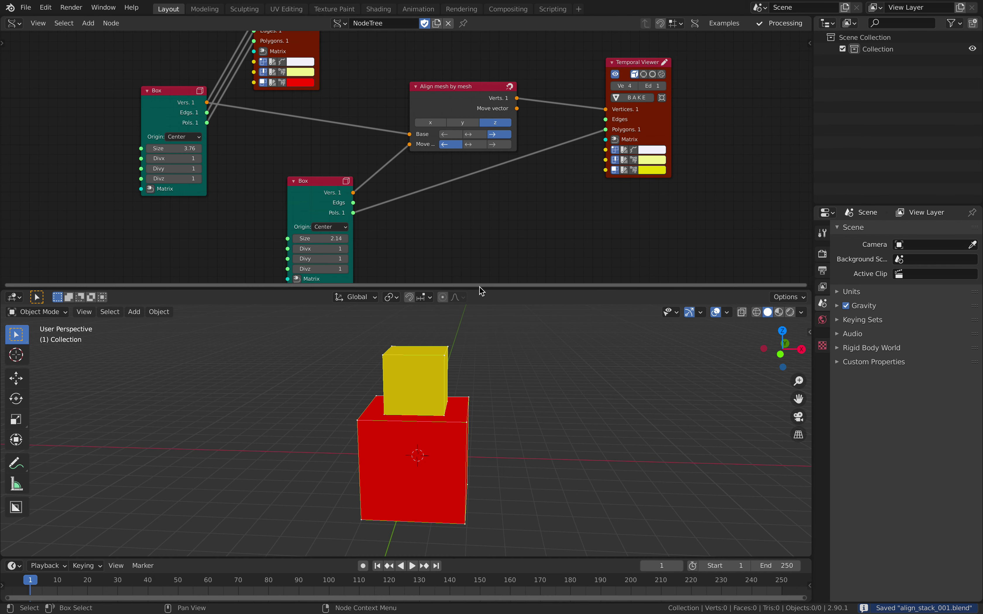
pyautogui.moveTo(479, 287); pyautogui.dragTo(479, 350)
pyautogui.moveTo(463, 153); pyautogui.dragTo(448, 117)
pyautogui.moveTo(618, 96); pyautogui.dragTo(635, 115)
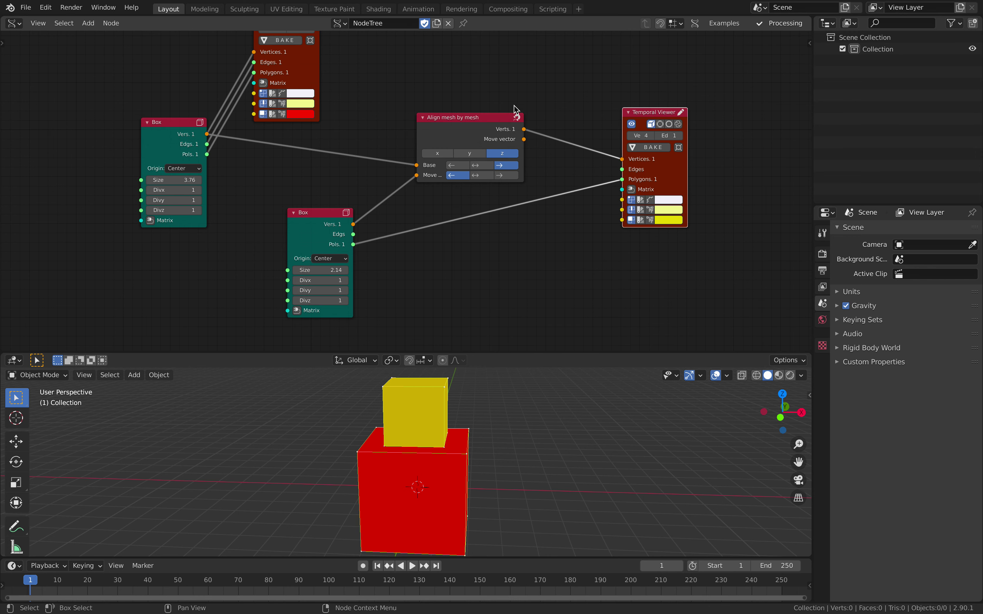
pyautogui.scroll(-1, 353, 99)
pyautogui.moveTo(352, 99); pyautogui.dragTo(369, 108, button='middle')
pyautogui.moveTo(339, 85); pyautogui.dragTo(386, 85)
pyautogui.moveTo(218, 137); pyautogui.dragTo(236, 137)
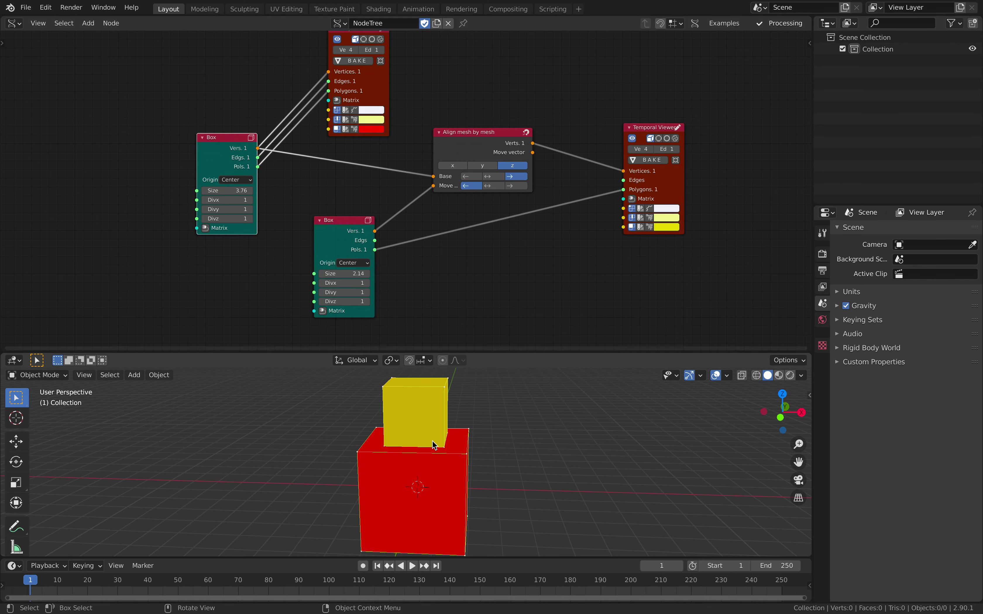
# - Increase the upper Box node's size to 3.94
pyautogui.moveTo(418, 447); pyautogui.dragTo(410, 449, button='middle')
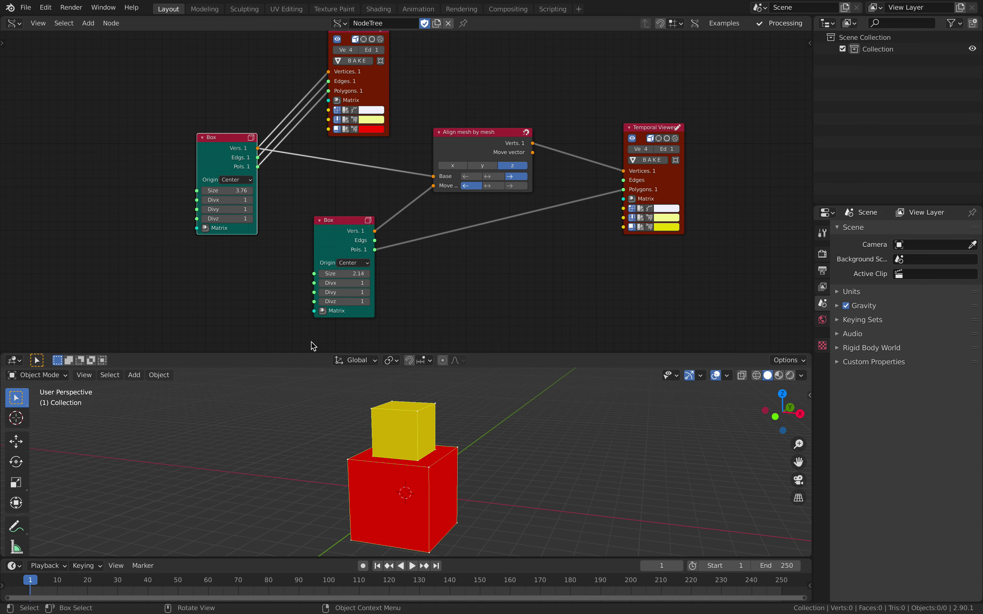
pyautogui.moveTo(225, 190)
pyautogui.mouseDown()
pyautogui.moveTo(288, 190)
pyautogui.moveTo(233, 190)
pyautogui.mouseUp()
# - Add a Matrix In node to the upper box's Matrix input and set its scale to Y 1.240 and Z 0.460
pyautogui.moveTo(180, 217); pyautogui.dragTo(236, 201, button='middle')
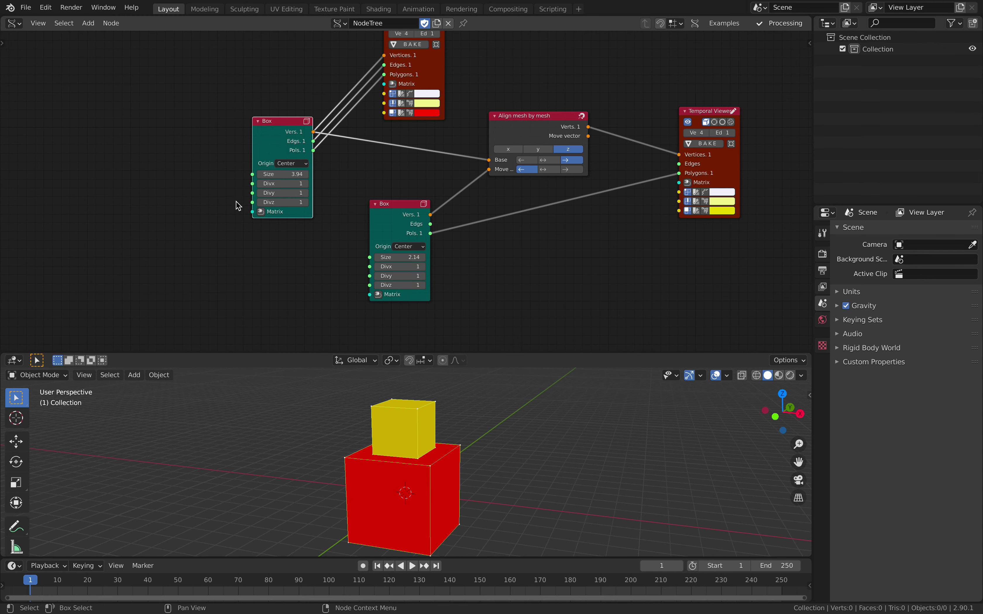
pyautogui.click(259, 212)
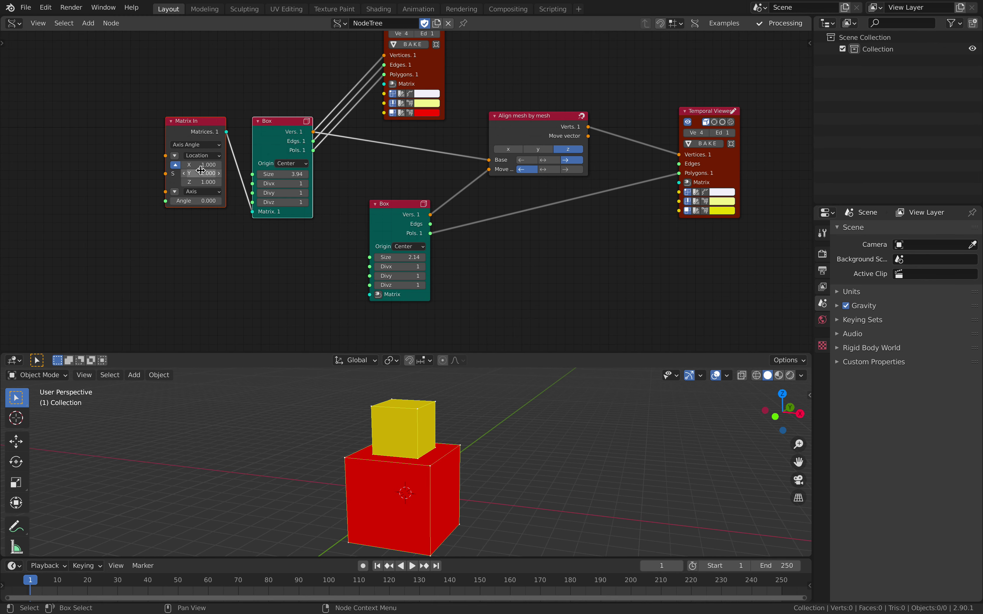
pyautogui.moveTo(202, 182)
pyautogui.mouseDown()
pyautogui.moveTo(219, 182)
pyautogui.moveTo(189, 182)
pyautogui.moveTo(231, 174)
pyautogui.moveTo(207, 173)
pyautogui.mouseUp()
pyautogui.moveTo(341, 404); pyautogui.dragTo(399, 404, button='middle')
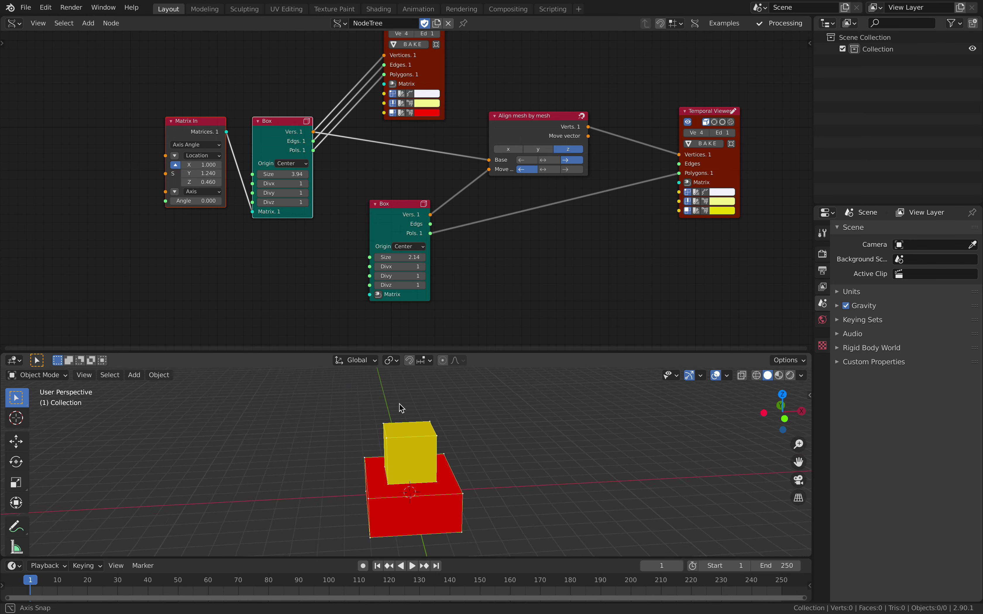
# - Set the origin of the Box node fed by Matrix In to Bottom
pyautogui.scroll(3, 219, 195)
pyautogui.moveTo(220, 196); pyautogui.dragTo(284, 211, button='middle')
pyautogui.scroll(1, 311, 179)
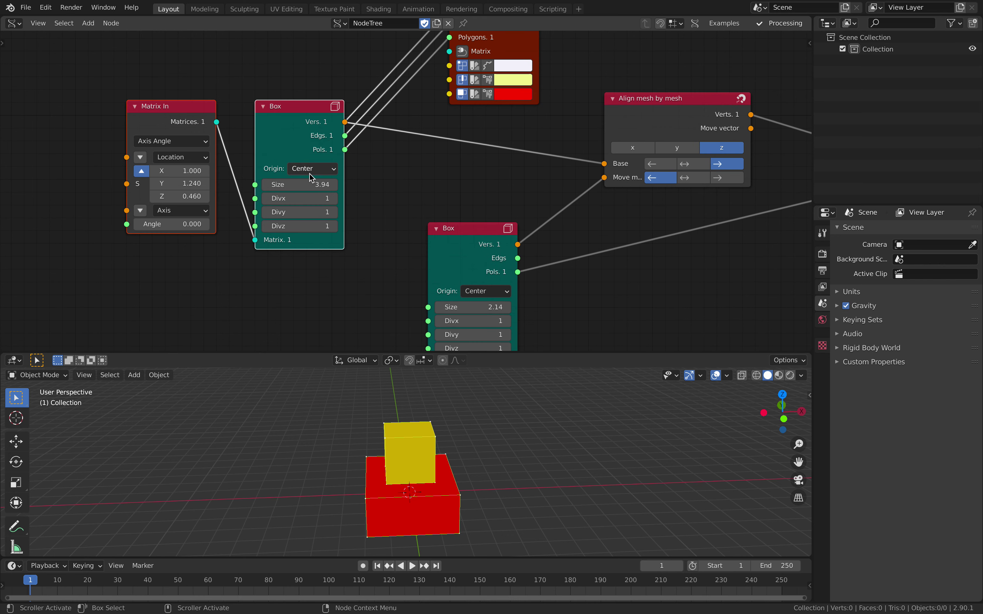
pyautogui.click(324, 176)
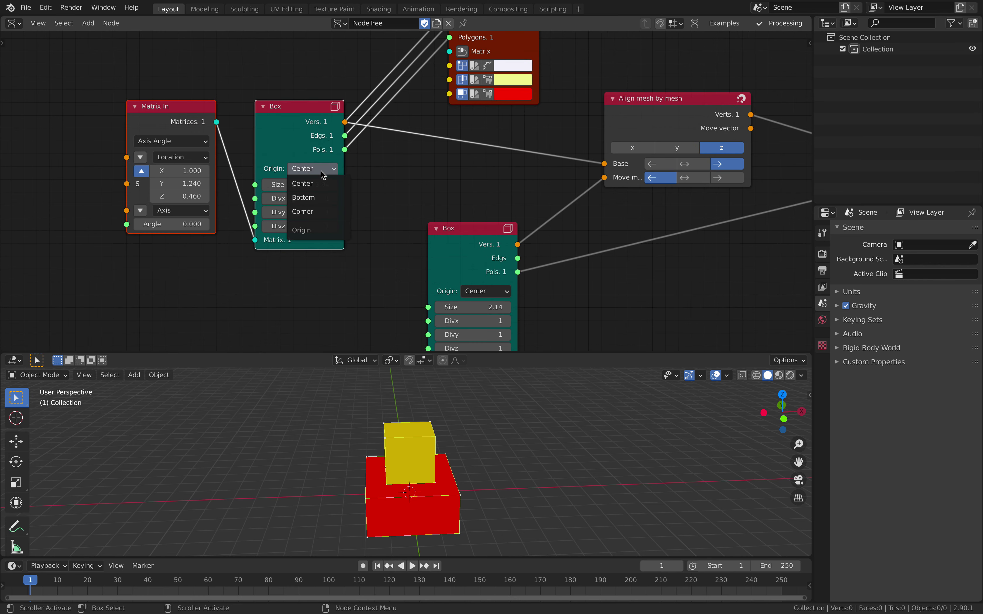
pyautogui.click(321, 198)
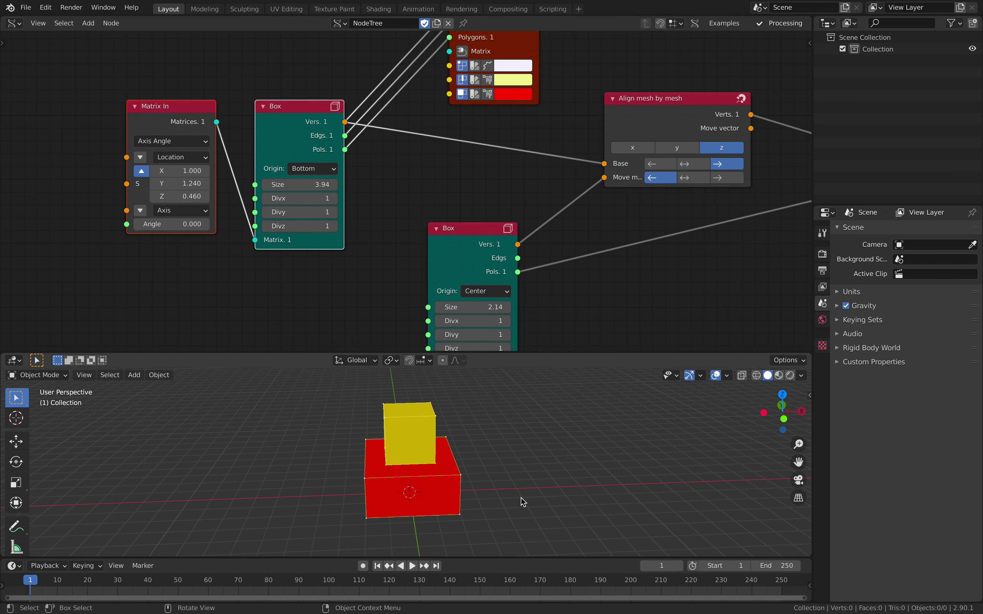
# - Set the Matrix In scale to Y 1.540 and Z 0.520, and save the file
pyautogui.moveTo(500, 461); pyautogui.dragTo(377, 340, button='middle')
pyautogui.moveTo(186, 186)
pyautogui.mouseDown()
pyautogui.moveTo(260, 186)
pyautogui.moveTo(198, 186)
pyautogui.moveTo(231, 173)
pyautogui.moveTo(191, 170)
pyautogui.moveTo(198, 196)
pyautogui.moveTo(211, 196)
pyautogui.moveTo(194, 196)
pyautogui.mouseUp()
pyautogui.scroll(-1, 437, 439)
pyautogui.keyDown('shift'); pyautogui.moveTo(437, 440); pyautogui.dragTo(397, 460, button='middle'); pyautogui.keyUp('shift')
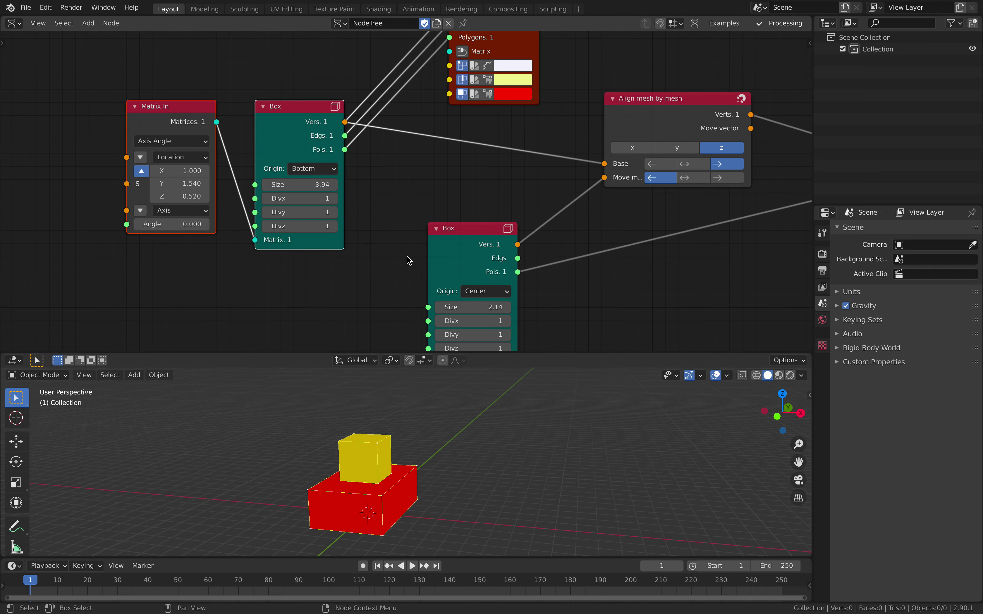
pyautogui.hotkey('ctrl', 's')
# - Shift the border between node editor and 3D viewport slightly to give the viewport more room
pyautogui.scroll(-3, 393, 256)
pyautogui.moveTo(375, 258); pyautogui.dragTo(292, 255, button='middle')
pyautogui.moveTo(427, 433); pyautogui.dragTo(456, 436, button='middle')
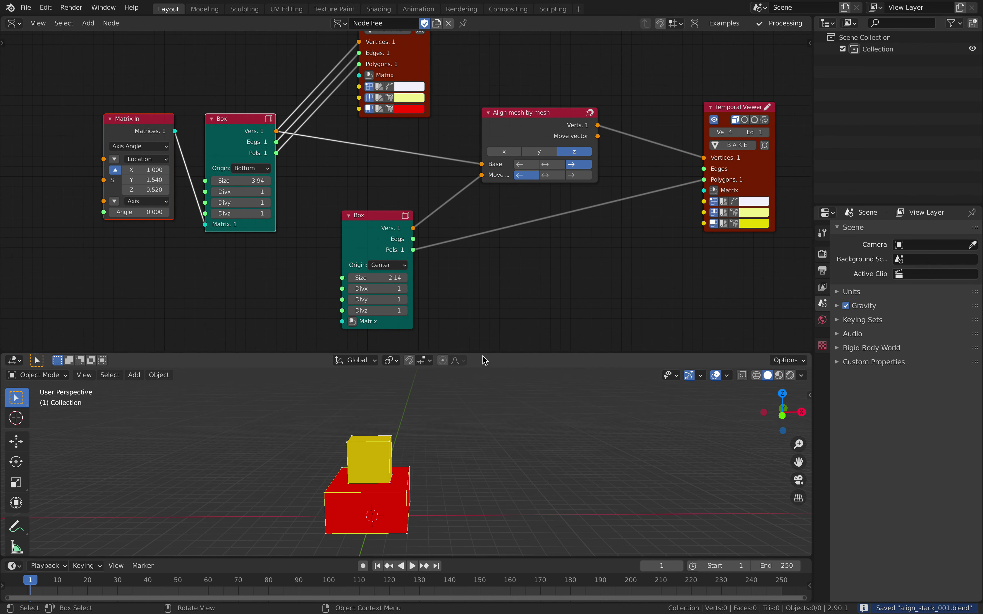
pyautogui.moveTo(485, 352); pyautogui.dragTo(479, 323)
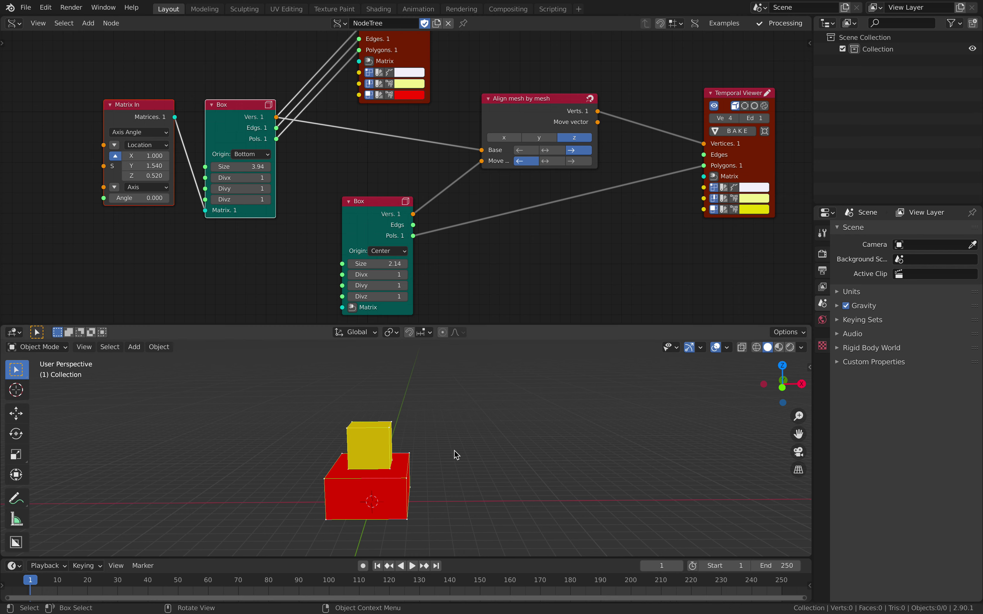
pyautogui.moveTo(397, 434); pyautogui.dragTo(366, 439, button='middle')
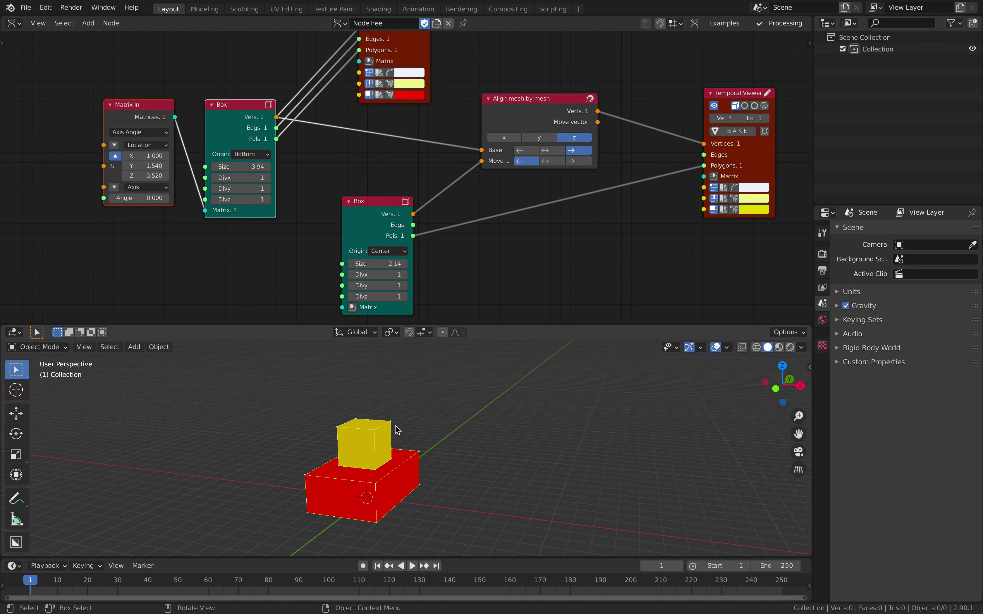
pyautogui.moveTo(475, 324); pyautogui.dragTo(474, 345)
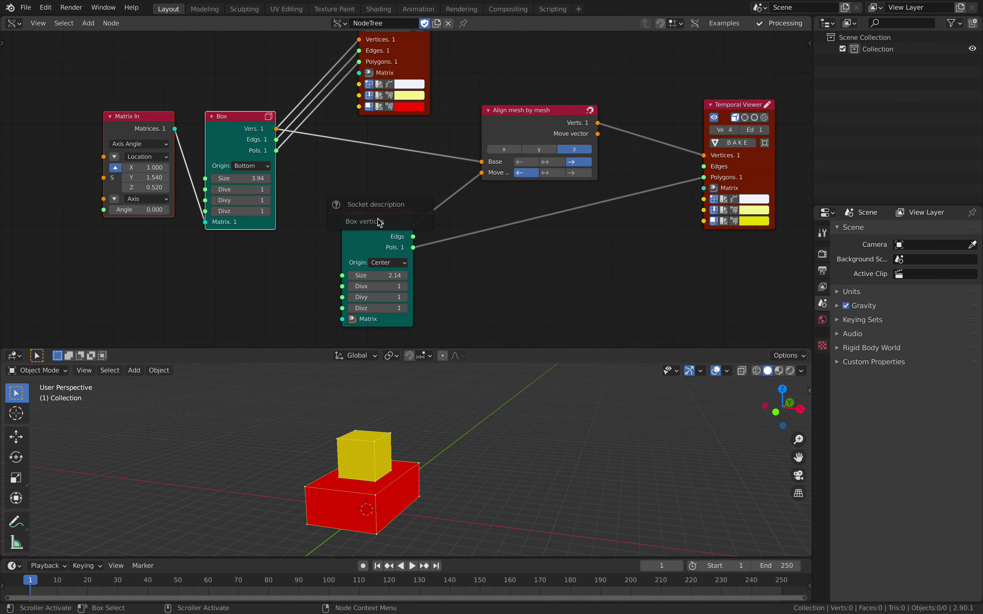
# - Move the lower Box, the Align mesh by mesh node and its Temporal Viewer into a more compact layout
pyautogui.moveTo(375, 220); pyautogui.dragTo(375, 213)
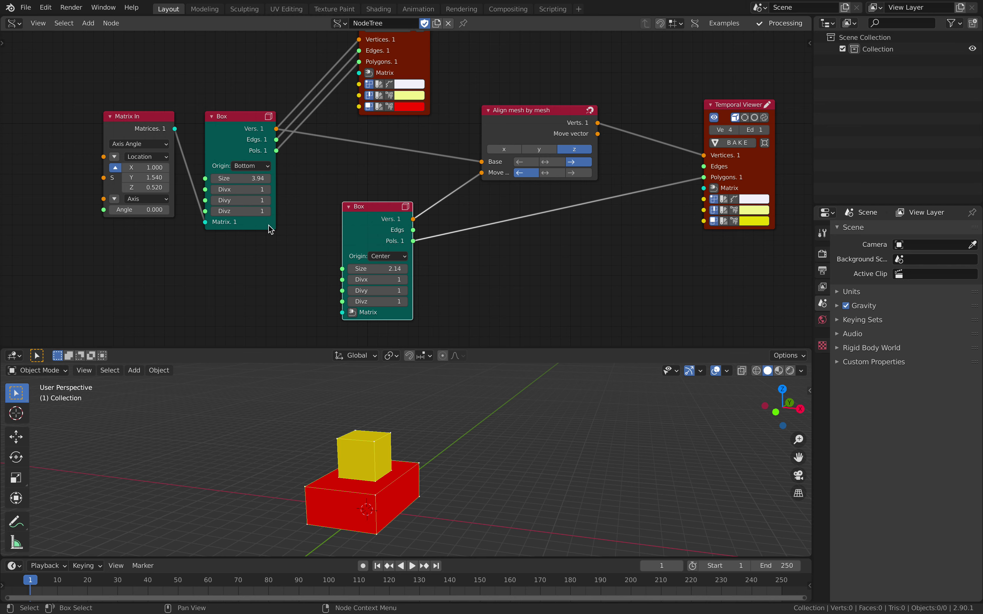
pyautogui.moveTo(498, 109); pyautogui.dragTo(495, 83)
pyautogui.moveTo(724, 107); pyautogui.dragTo(540, 89, button='middle')
pyautogui.moveTo(540, 89); pyautogui.dragTo(545, 91)
pyautogui.moveTo(374, 74); pyautogui.dragTo(448, 105, button='middle')
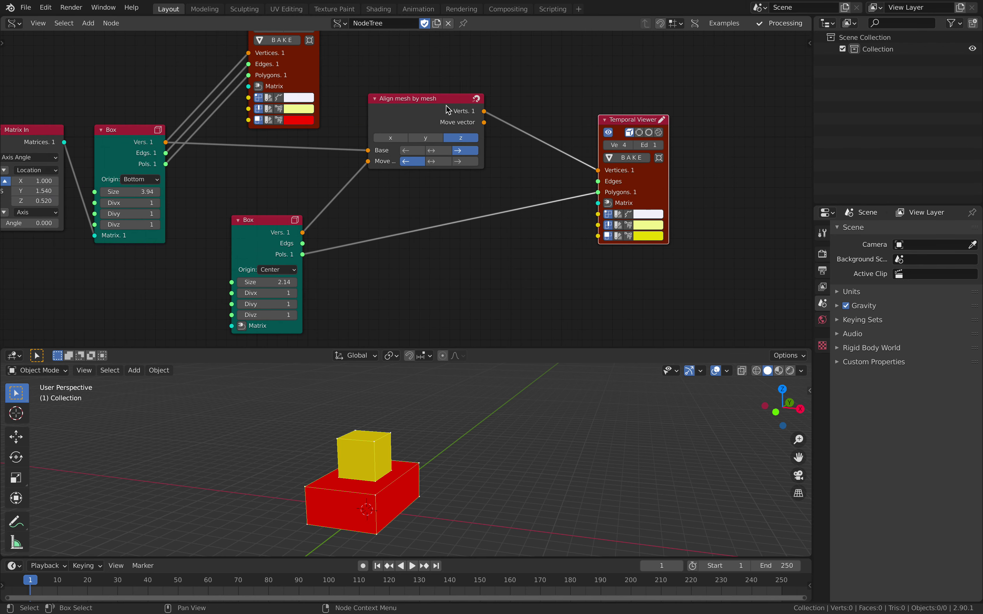
pyautogui.moveTo(576, 125); pyautogui.dragTo(538, 125, button='middle')
pyautogui.moveTo(575, 122); pyautogui.dragTo(498, 134)
pyautogui.scroll(-2, 371, 162)
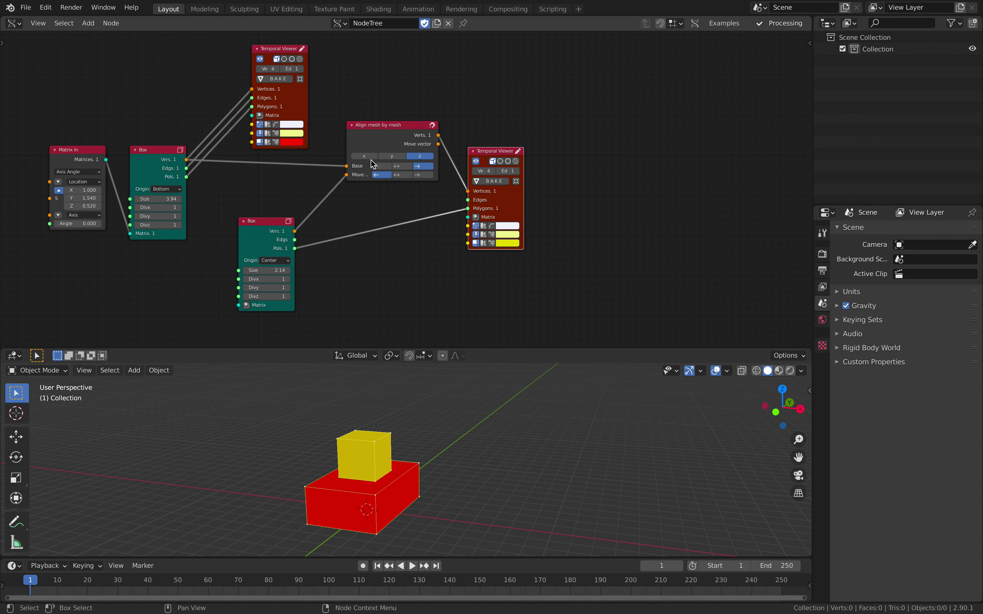
# - Duplicate the align node, the lower Box and the yellow viewer together, placing the copies beyond the originals
pyautogui.click(382, 145)
pyautogui.keyDown('shift'); pyautogui.click(273, 225); pyautogui.keyUp('shift')
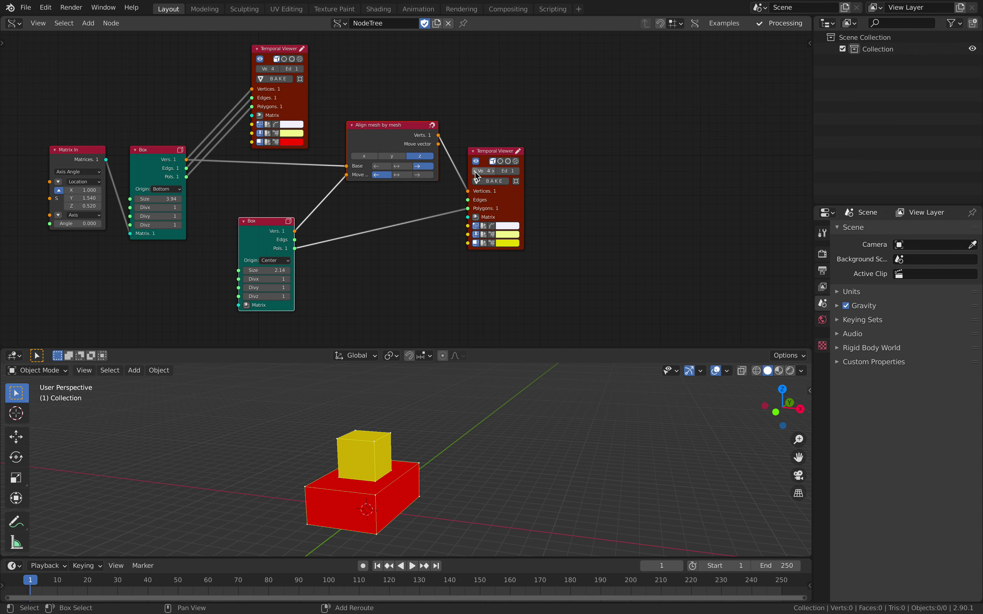
pyautogui.keyDown('shift'); pyautogui.click(483, 173); pyautogui.keyUp('shift')
pyautogui.hotkey('shift', 'd')
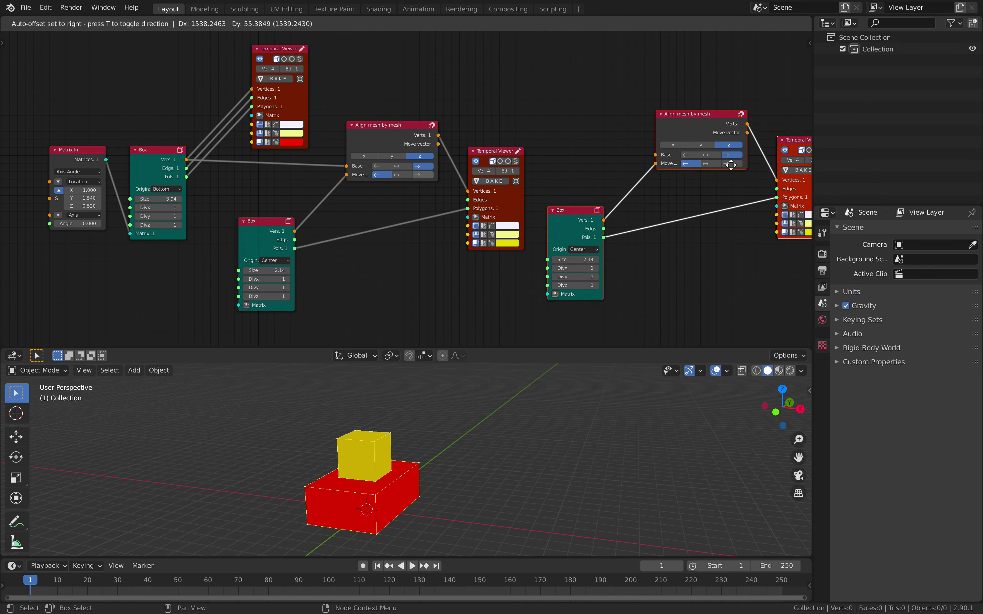
pyautogui.click(745, 170)
# - Connect the first align node's Verts output to the duplicated align node's Base input
pyautogui.moveTo(467, 139); pyautogui.dragTo(361, 151, button='middle')
pyautogui.scroll(1, 362, 155)
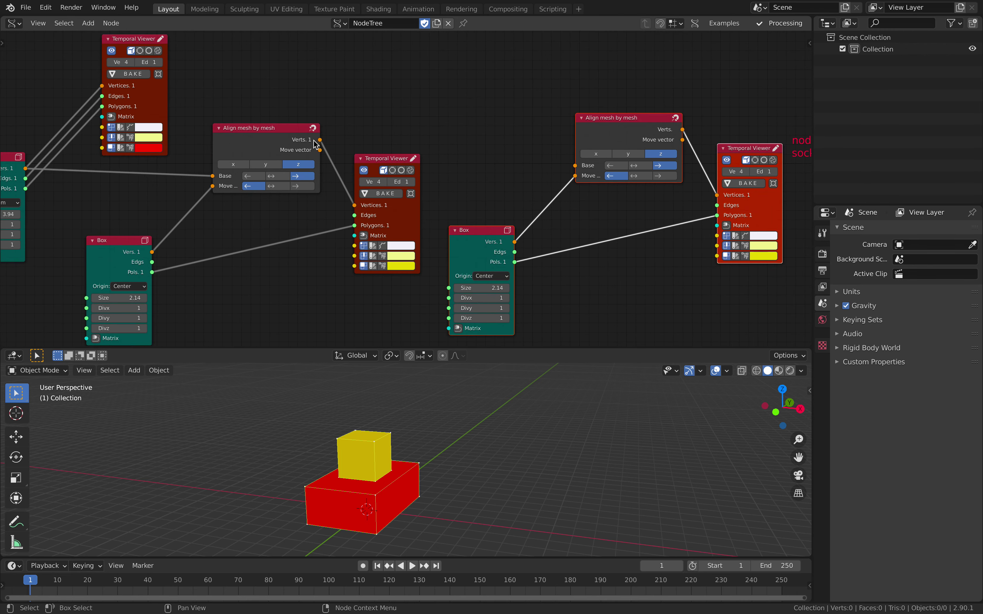
pyautogui.moveTo(320, 140); pyautogui.dragTo(575, 165)
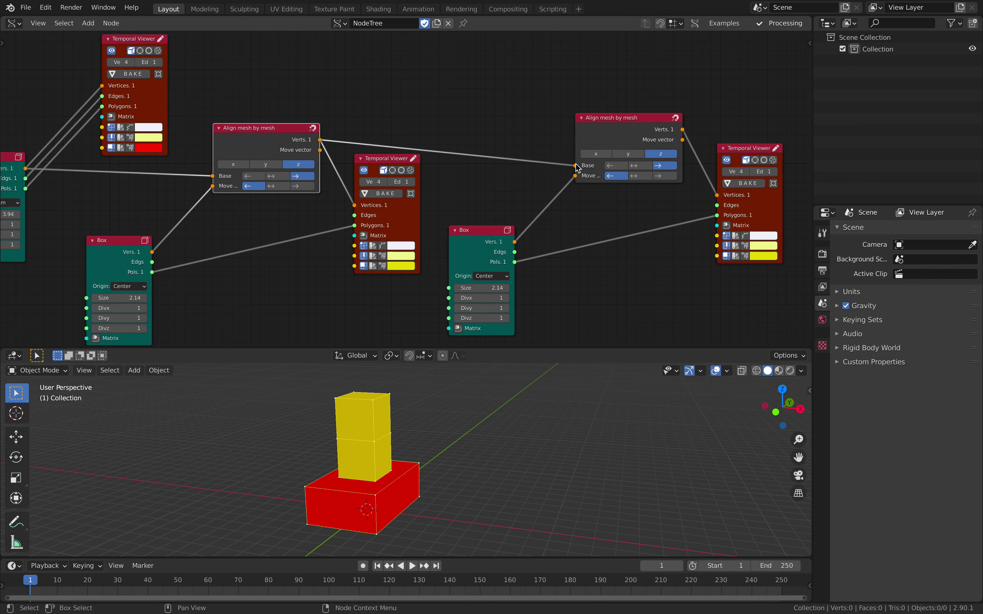
# - Set the duplicated Box's size to 3.16 and change its viewer's polygon colour to green
pyautogui.moveTo(575, 166); pyautogui.dragTo(514, 160, button='middle')
pyautogui.moveTo(426, 282); pyautogui.dragTo(479, 284)
pyautogui.click(710, 248)
pyautogui.moveTo(712, 190); pyautogui.dragTo(694, 164)
pyautogui.scroll(-2, 433, 436)
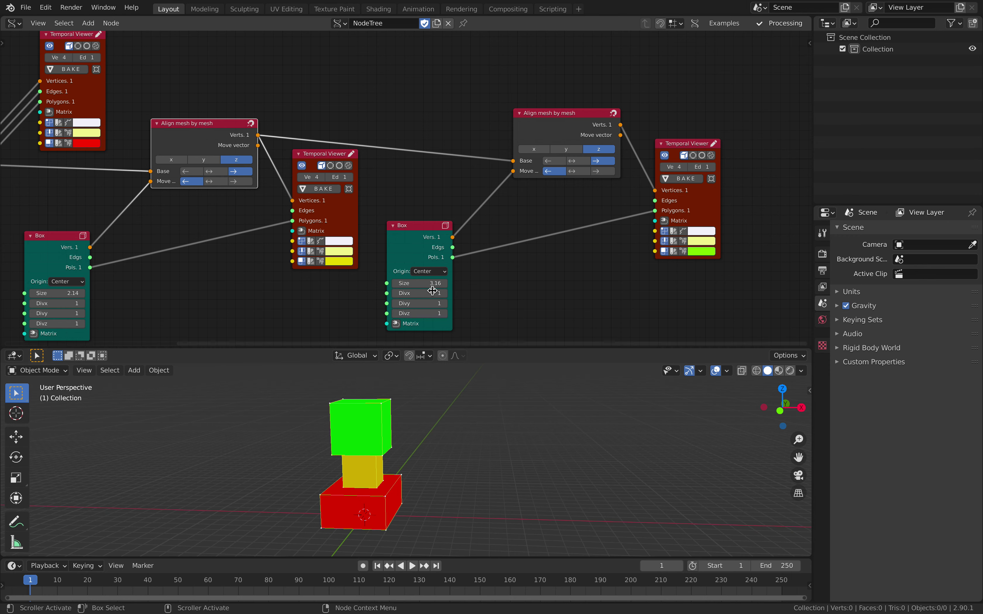
# - Duplicate the second align node with its Box and green viewer, and place the copies further along the chain
pyautogui.scroll(-2, 408, 246)
pyautogui.moveTo(304, 116); pyautogui.dragTo(546, 268)
pyautogui.scroll(-2, 362, 237)
pyautogui.hotkey('shift', 'd')
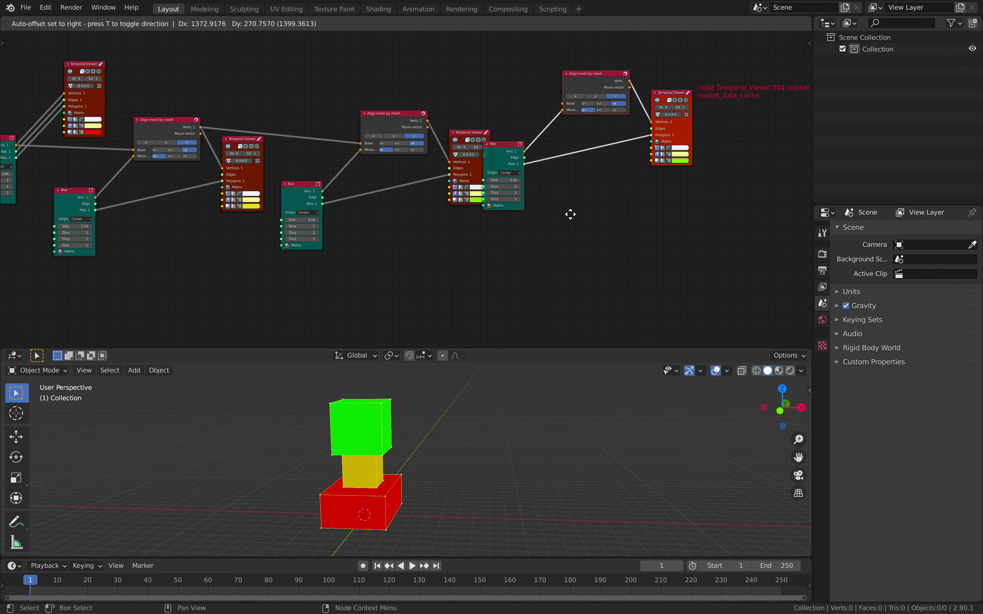
pyautogui.click(584, 268)
# - Connect the second align node's Verts output to the third align node's Base input
pyautogui.moveTo(516, 149); pyautogui.dragTo(488, 183, button='middle')
pyautogui.scroll(1, 423, 170)
pyautogui.moveTo(395, 149); pyautogui.dragTo(420, 153)
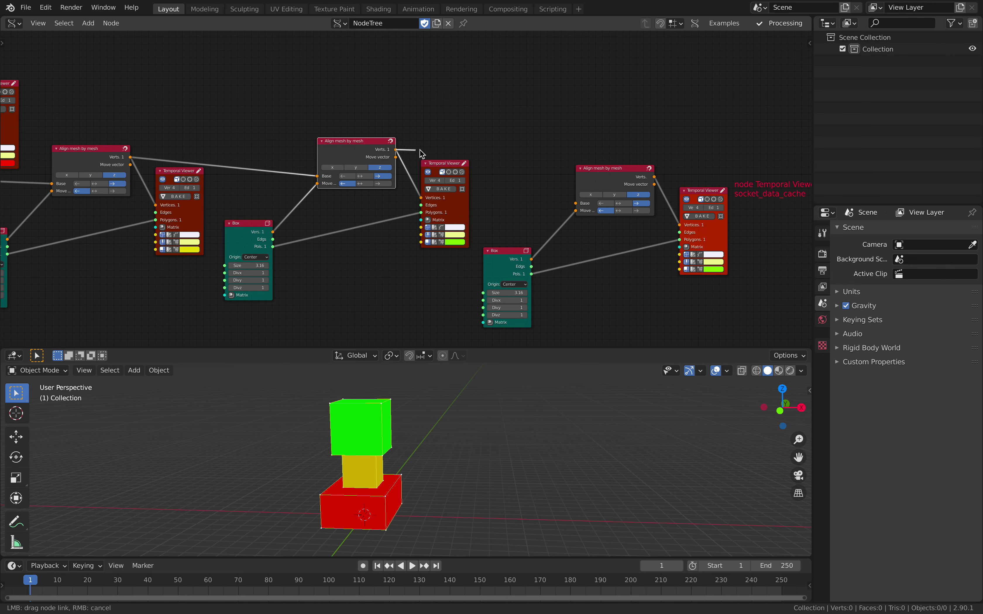
pyautogui.moveTo(581, 206); pyautogui.dragTo(581, 207)
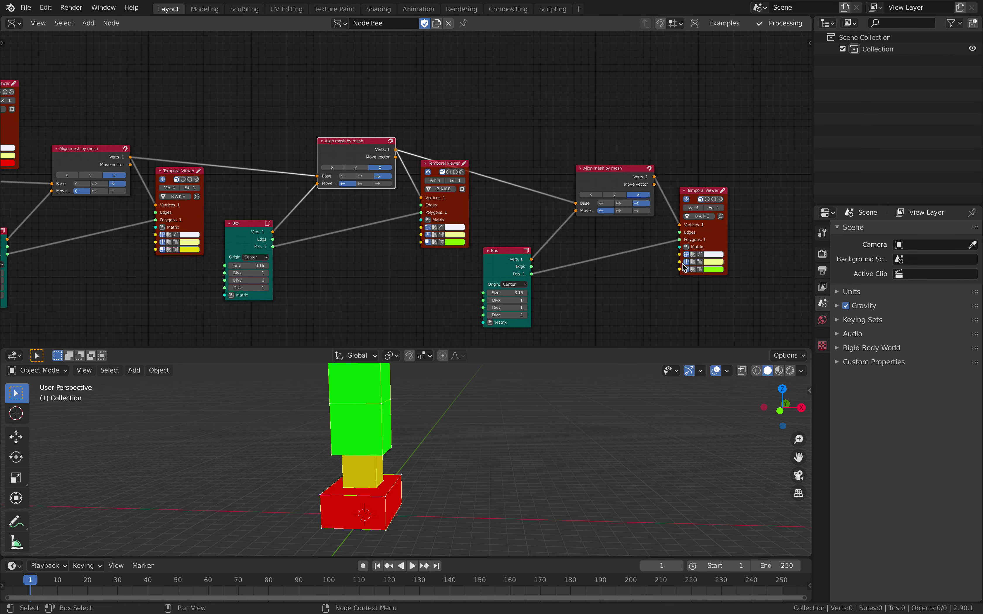
# - Change the third align node's viewer polygon colour to cyan and set its Box size to 4.54
pyautogui.click(717, 270)
pyautogui.moveTo(725, 203); pyautogui.dragTo(736, 180)
pyautogui.moveTo(557, 215); pyautogui.dragTo(544, 173, button='middle')
pyautogui.scroll(-1, 460, 445)
pyautogui.keyDown('shift'); pyautogui.moveTo(467, 423); pyautogui.dragTo(448, 446, button='middle'); pyautogui.keyUp('shift')
pyautogui.scroll(-2, 536, 246)
# - Duplicate the third align node with its Box and cyan viewer, and place the copies at the chain's end
pyautogui.moveTo(535, 245); pyautogui.dragTo(468, 261, button='middle')
pyautogui.click(447, 156)
pyautogui.press('b')
pyautogui.moveTo(405, 114); pyautogui.dragTo(583, 257)
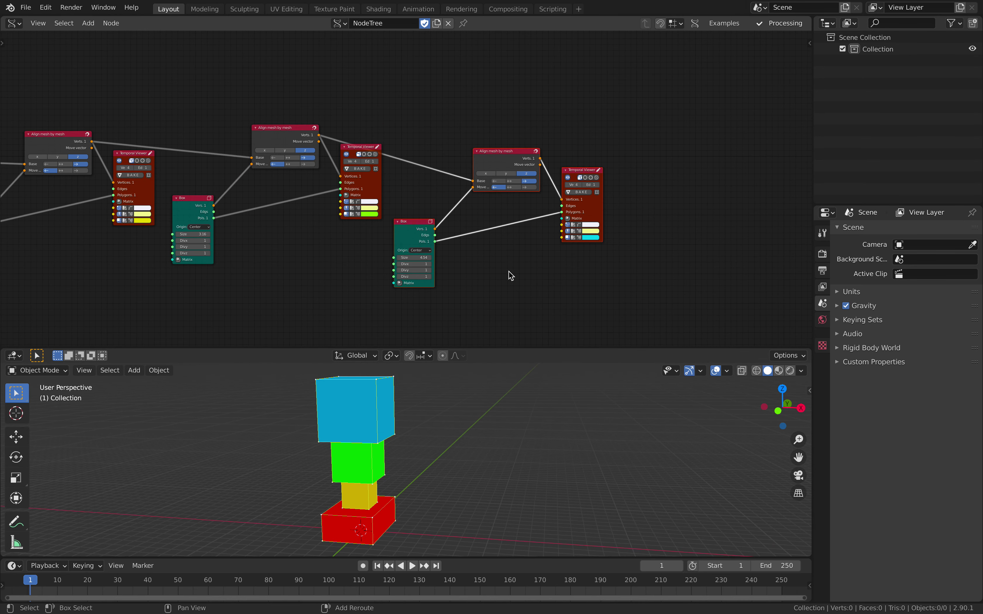
pyautogui.hotkey('shift', 'd')
pyautogui.click(727, 273)
# - Connect the third align node's Verts output to the fourth align node's Base input
pyautogui.moveTo(604, 203); pyautogui.dragTo(470, 222, button='middle')
pyautogui.scroll(2, 470, 222)
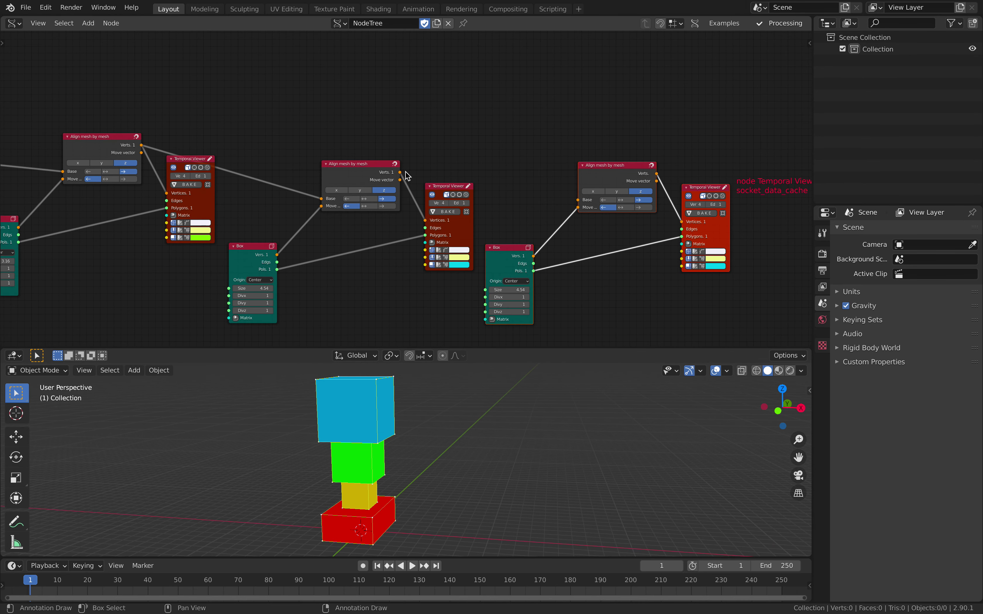
pyautogui.moveTo(401, 173); pyautogui.dragTo(577, 200)
# - Set the last Box's size to 6.58, colour its viewer's polygons yellow-green (H 0.173, S 0.560, V 0.911), and save the file
pyautogui.moveTo(538, 195); pyautogui.dragTo(499, 162, button='middle')
pyautogui.scroll(2, 479, 208)
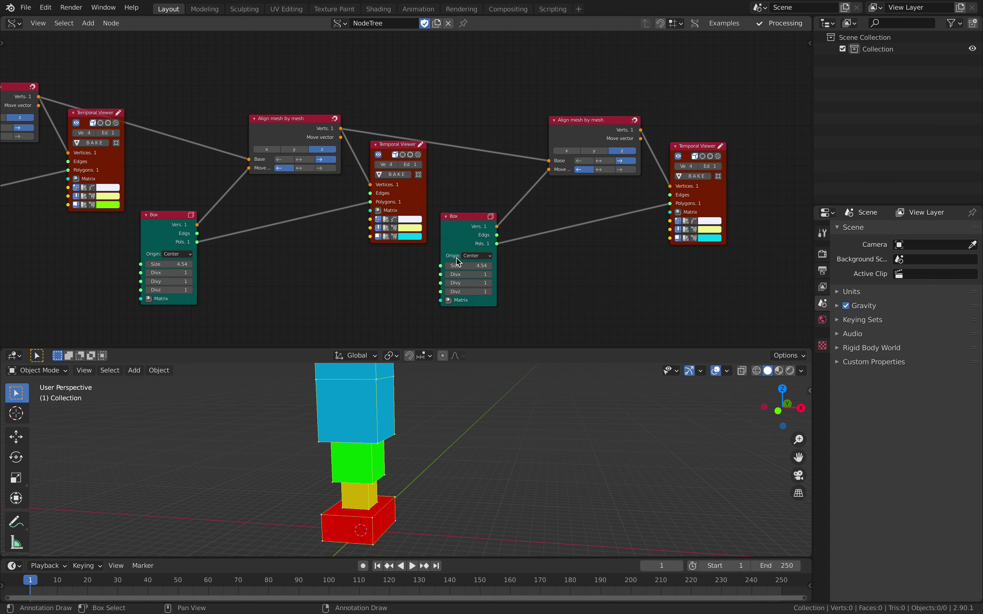
pyautogui.moveTo(467, 273); pyautogui.dragTo(481, 436)
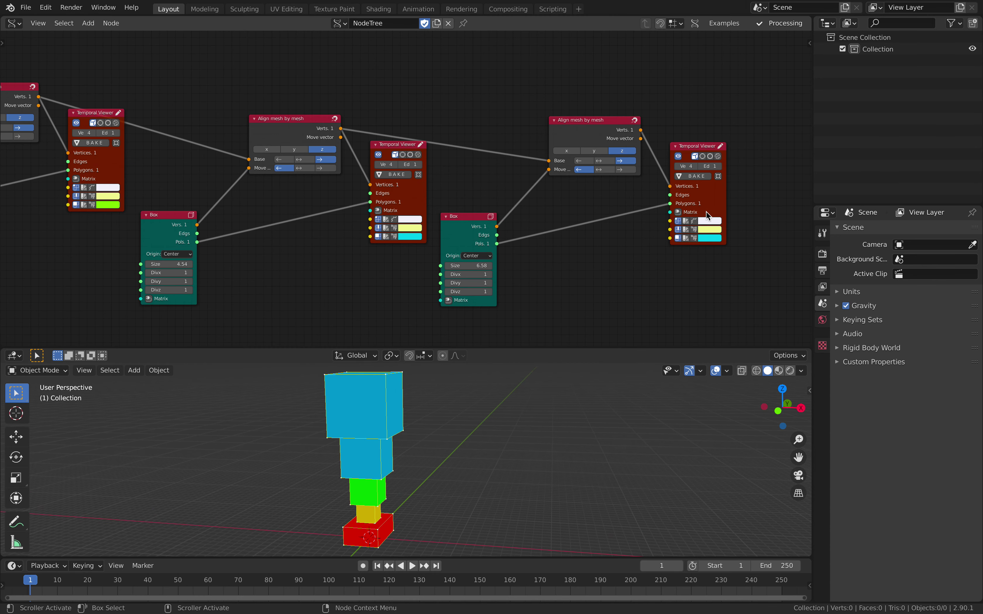
pyautogui.click(708, 237)
pyautogui.moveTo(725, 205); pyautogui.dragTo(730, 210)
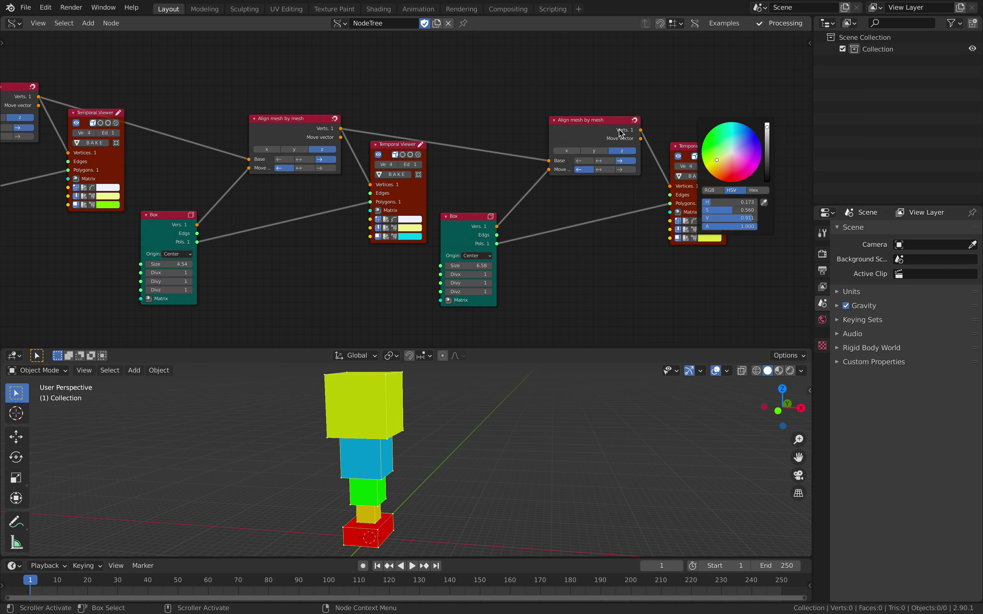
pyautogui.hotkey('ctrl', 's')
# - Open the splash screen to check the program version, and close it again
pyautogui.click(10, 7)
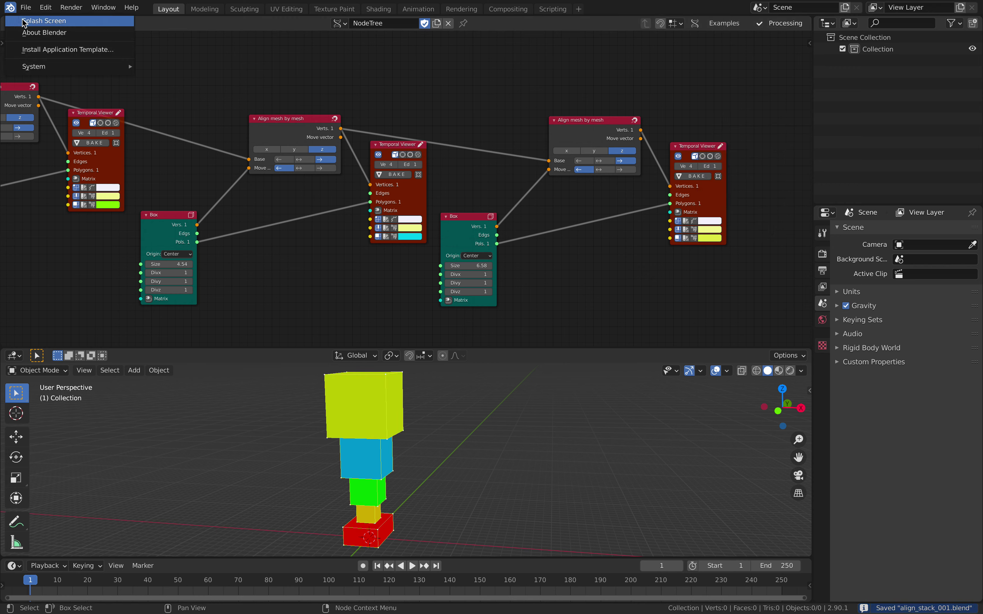
pyautogui.click(27, 16)
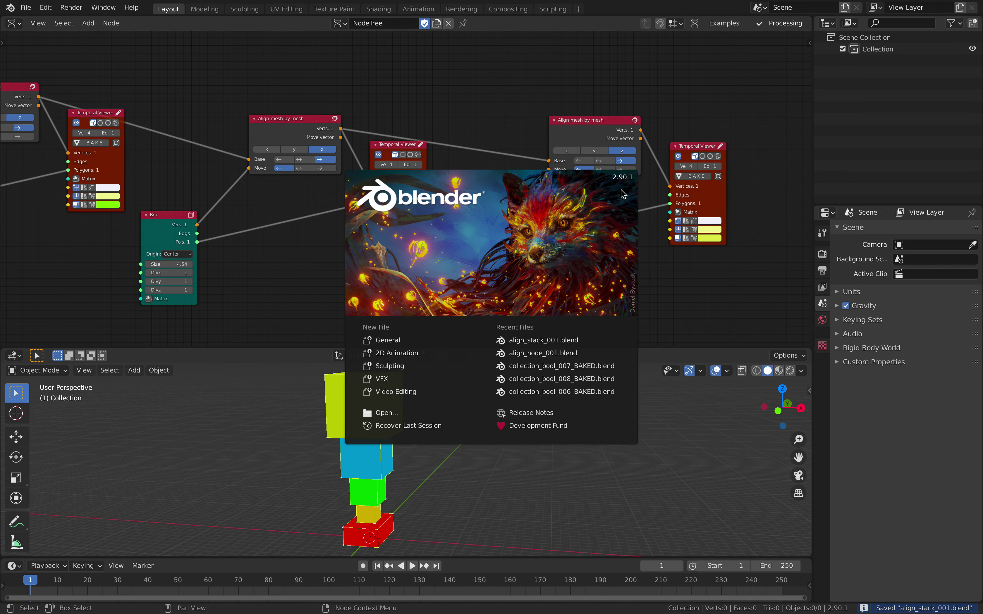
pyautogui.click(580, 100)
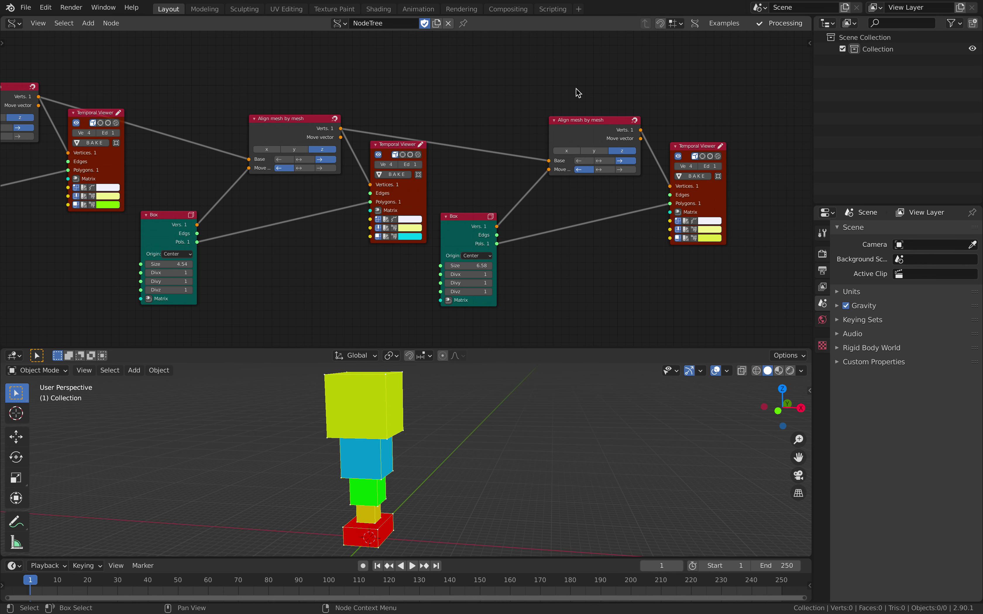
# - Enlarge the 3D viewport area and set the last Box's size to 6.82
pyautogui.moveTo(526, 348); pyautogui.dragTo(524, 312)
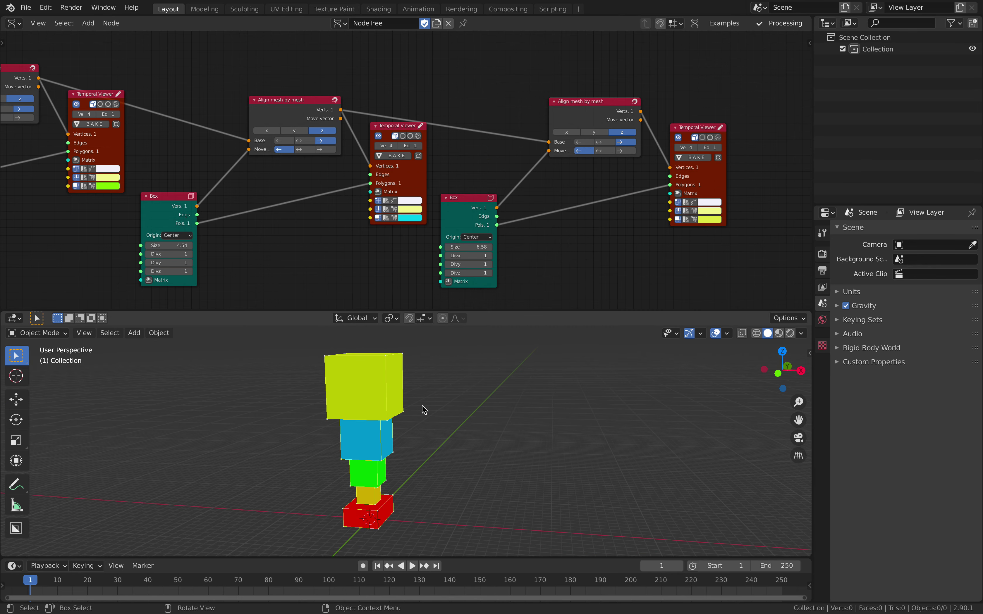
pyautogui.moveTo(424, 410); pyautogui.dragTo(439, 409, button='middle')
pyautogui.moveTo(395, 237); pyautogui.dragTo(424, 238, button='middle')
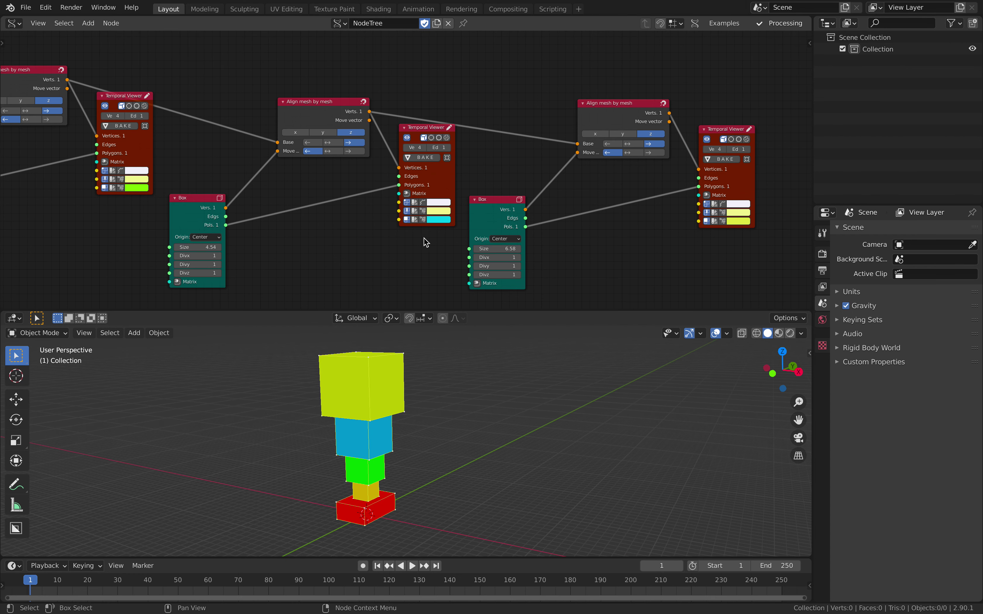
pyautogui.scroll(1, 424, 239)
pyautogui.moveTo(511, 250); pyautogui.dragTo(521, 250)
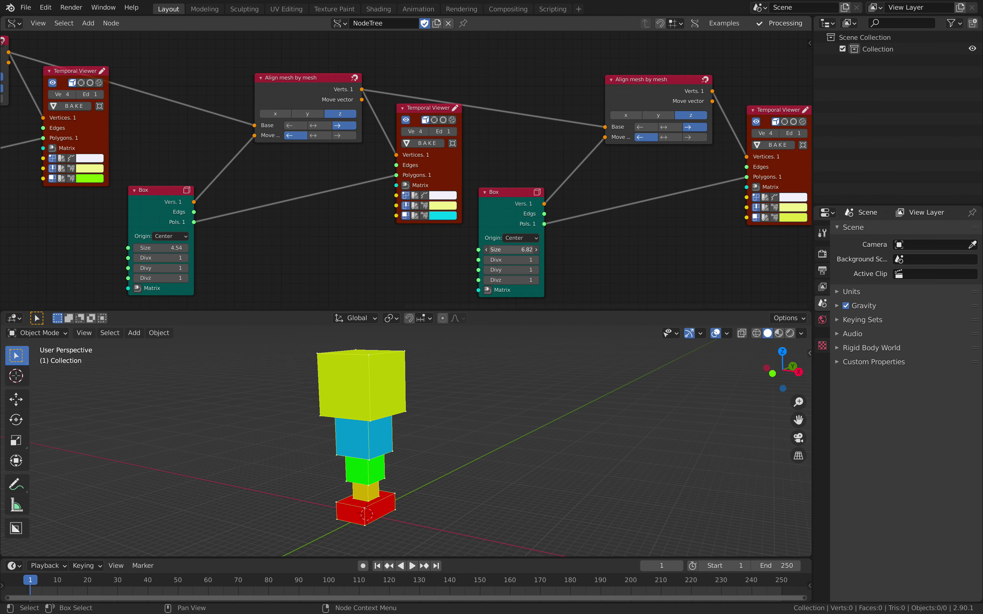
# - Move the last Box node down a little and add a Matrix In node to its Matrix input
pyautogui.moveTo(495, 207); pyautogui.dragTo(495, 216)
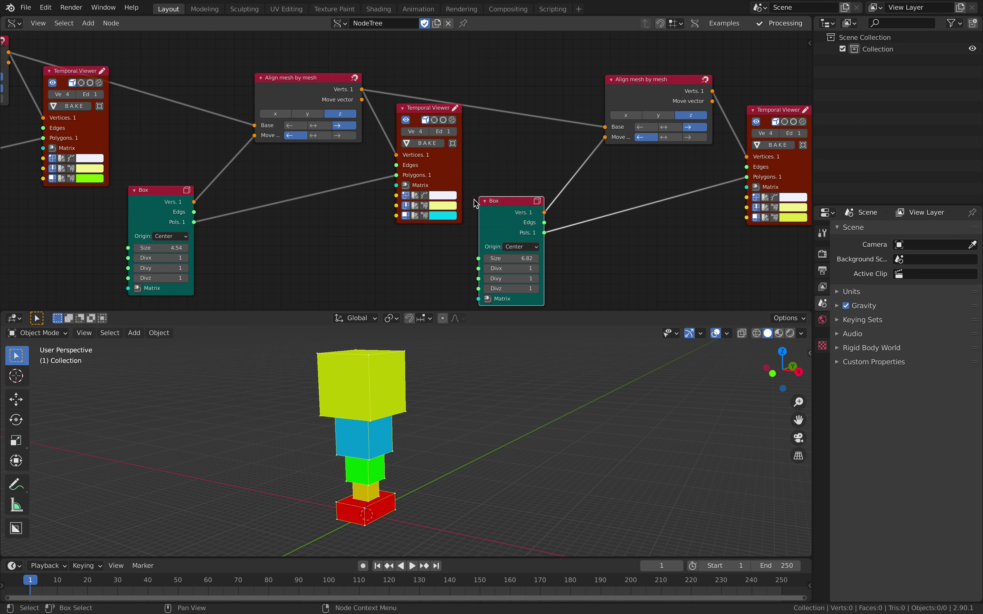
pyautogui.moveTo(549, 176); pyautogui.dragTo(549, 149, button='middle')
pyautogui.click(488, 268)
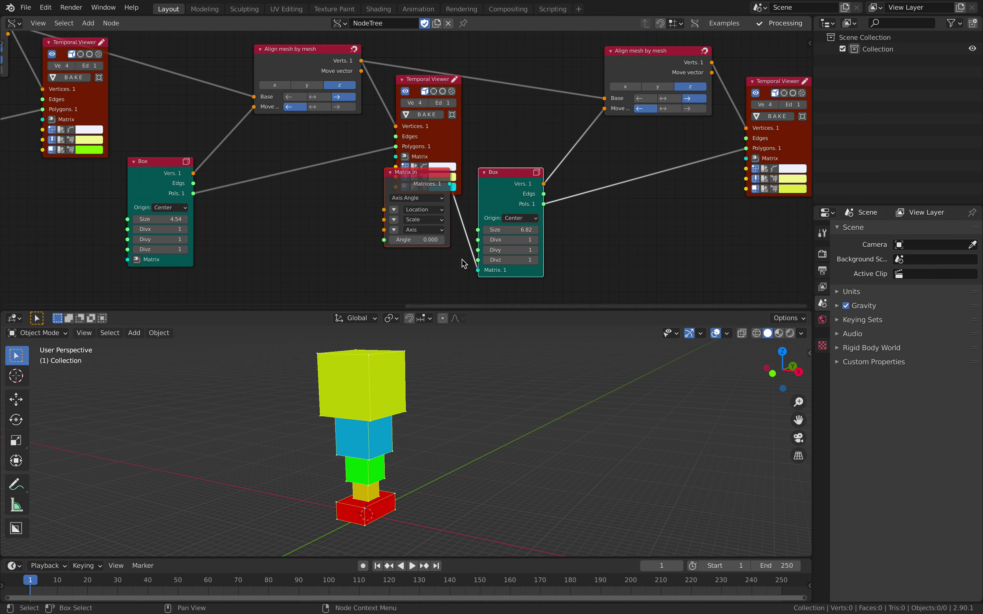
# - Expand the new Matrix In's scale and set it to X 1.960 and Y 0.580
pyautogui.moveTo(462, 260); pyautogui.dragTo(466, 241, button='middle')
pyautogui.click(400, 201)
pyautogui.moveTo(427, 201)
pyautogui.mouseDown()
pyautogui.moveTo(478, 201)
pyautogui.moveTo(410, 211)
pyautogui.mouseUp()
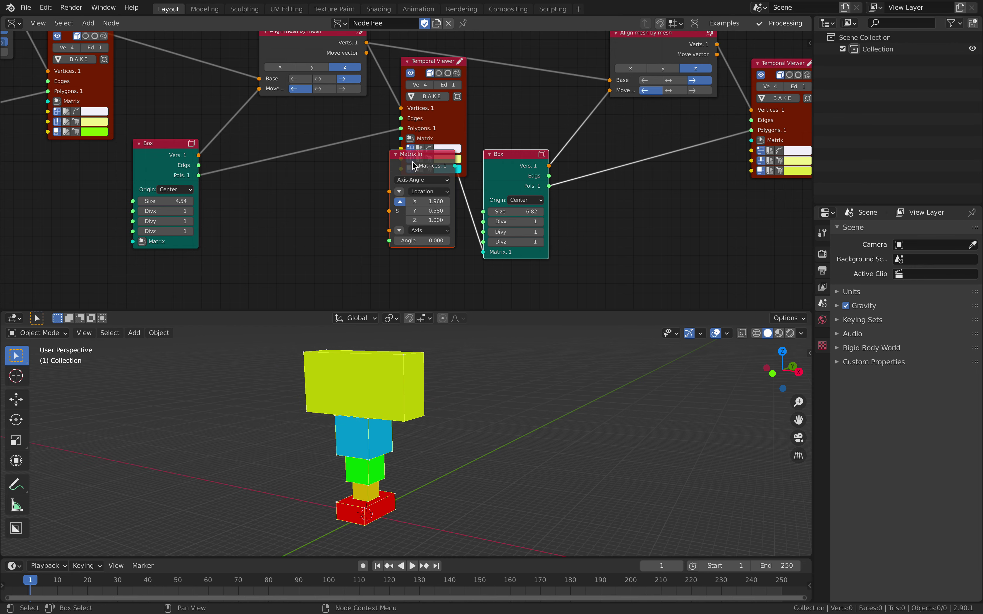
# - Move the new Matrix In node below the cyan viewer and its Box node up, clear of each other
pyautogui.moveTo(400, 157); pyautogui.dragTo(427, 251)
pyautogui.click(426, 216)
pyautogui.moveTo(438, 233); pyautogui.dragTo(450, 194, button='middle')
pyautogui.moveTo(506, 196); pyautogui.dragTo(522, 145)
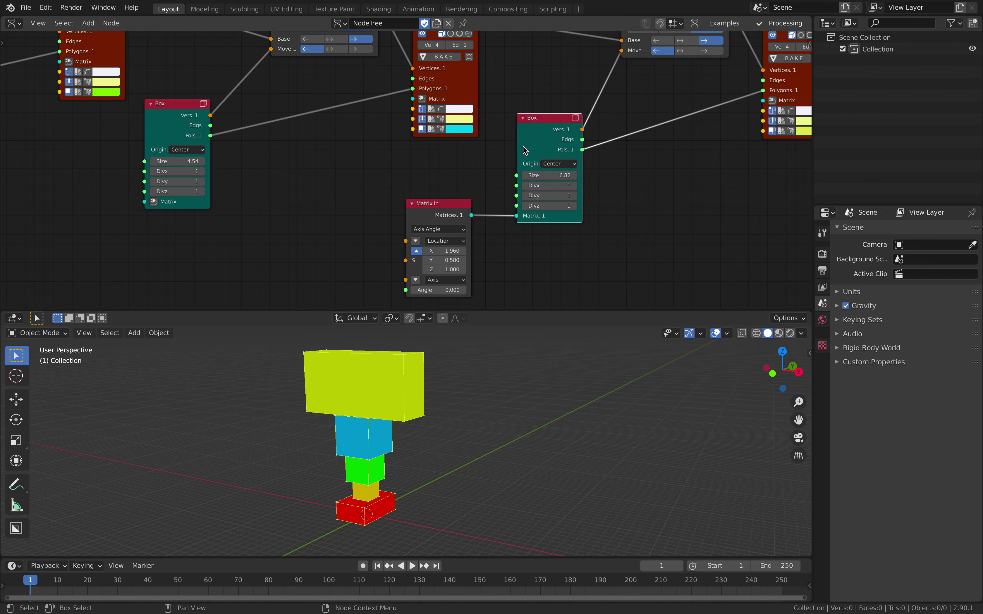
pyautogui.scroll(-2, 523, 147)
pyautogui.moveTo(421, 392); pyautogui.dragTo(446, 391, button='middle')
pyautogui.moveTo(324, 197); pyautogui.dragTo(421, 184, button='middle')
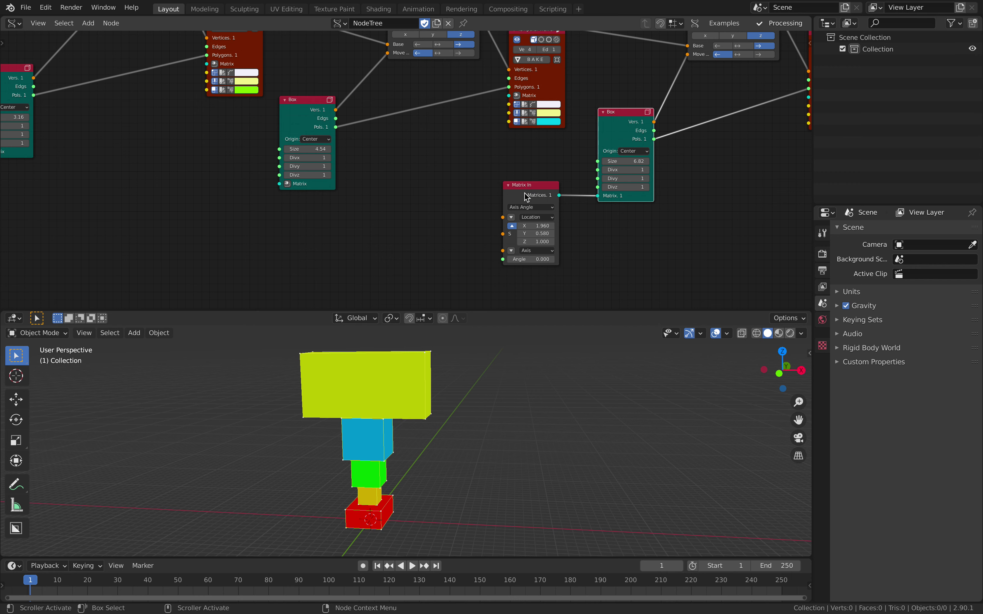
# - Duplicate the Matrix In node into the size 4.54 Box's Matrix input and set its scale to X 1.360, Y 1.060, Z 0.940
pyautogui.hotkey('shift', 'd')
pyautogui.click(214, 172)
pyautogui.moveTo(246, 170); pyautogui.dragTo(279, 183)
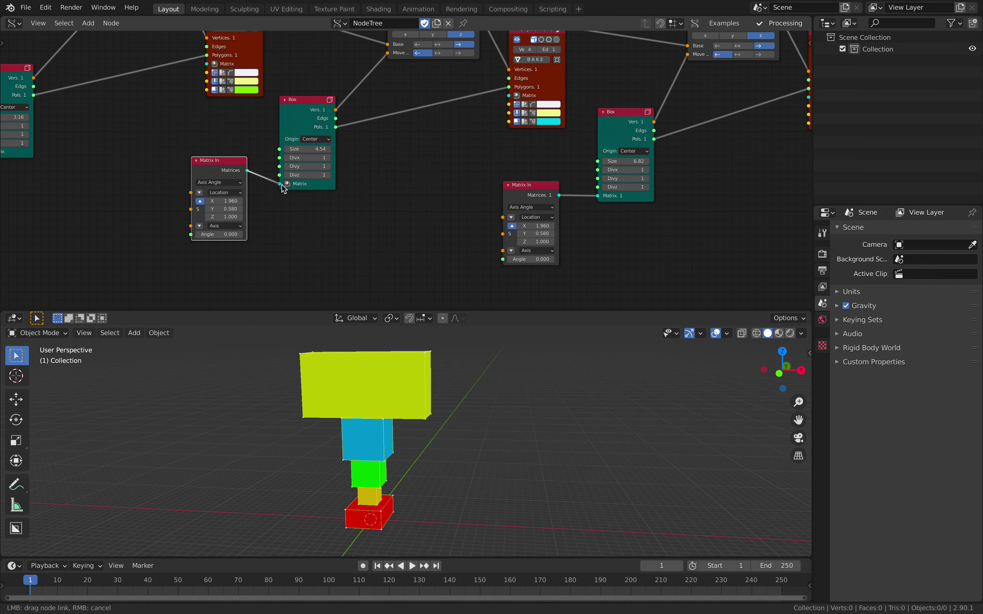
pyautogui.moveTo(280, 182); pyautogui.dragTo(322, 203, button='middle')
pyautogui.moveTo(307, 206); pyautogui.dragTo(292, 206)
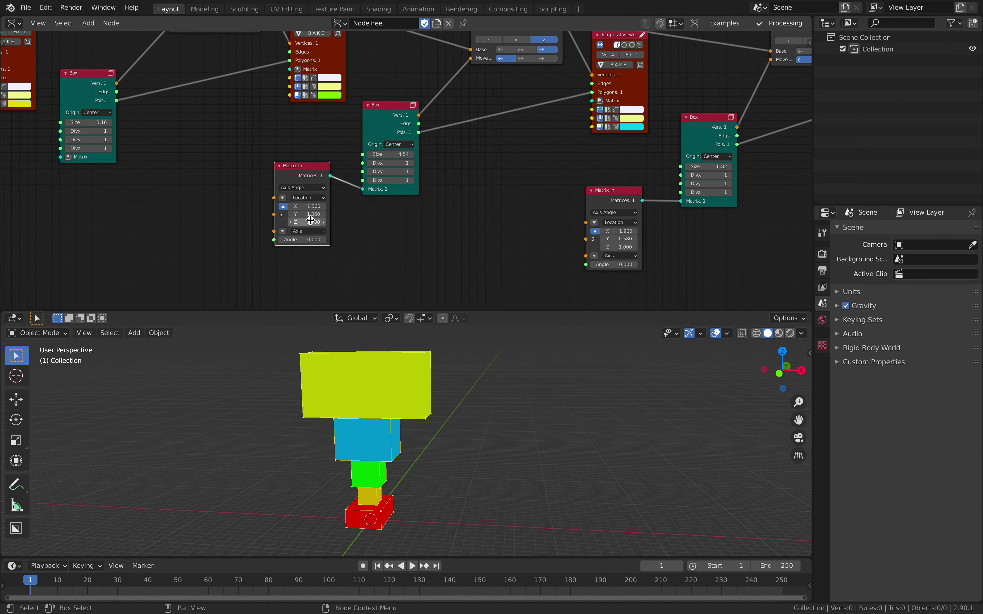
pyautogui.moveTo(310, 221)
pyautogui.mouseDown()
pyautogui.moveTo(320, 220)
pyautogui.moveTo(305, 220)
pyautogui.mouseUp()
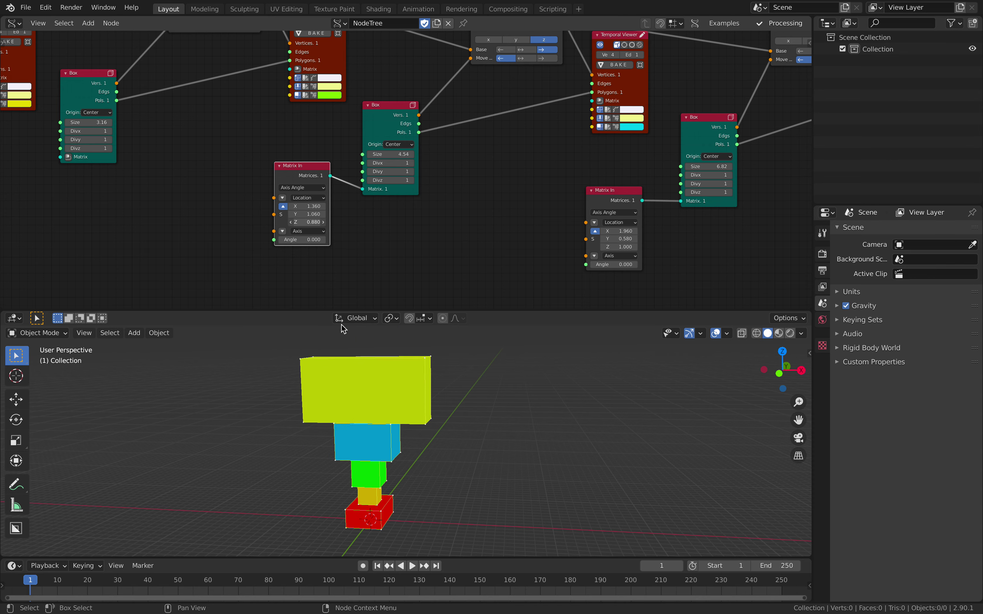
pyautogui.moveTo(339, 386); pyautogui.dragTo(336, 412, button='middle')
# - Duplicate that Matrix In node into the size 3.16 Box's Matrix input and set its scale to X 6.280, Y 1.120
pyautogui.moveTo(239, 192); pyautogui.dragTo(502, 227, button='middle')
pyautogui.scroll(-1, 513, 203)
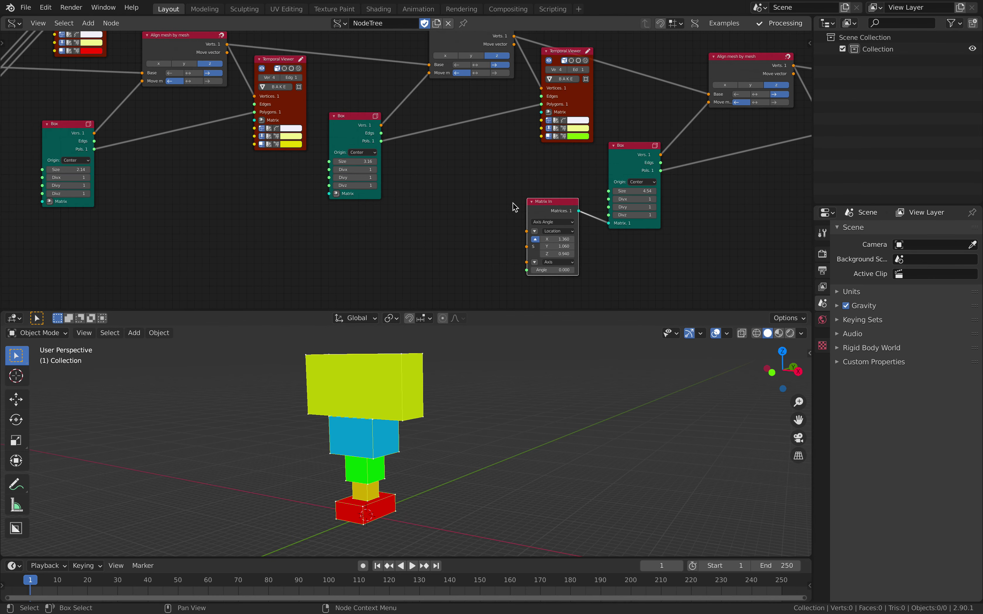
pyautogui.hotkey('shift', 'd')
pyautogui.click(243, 184)
pyautogui.moveTo(288, 187); pyautogui.dragTo(329, 193)
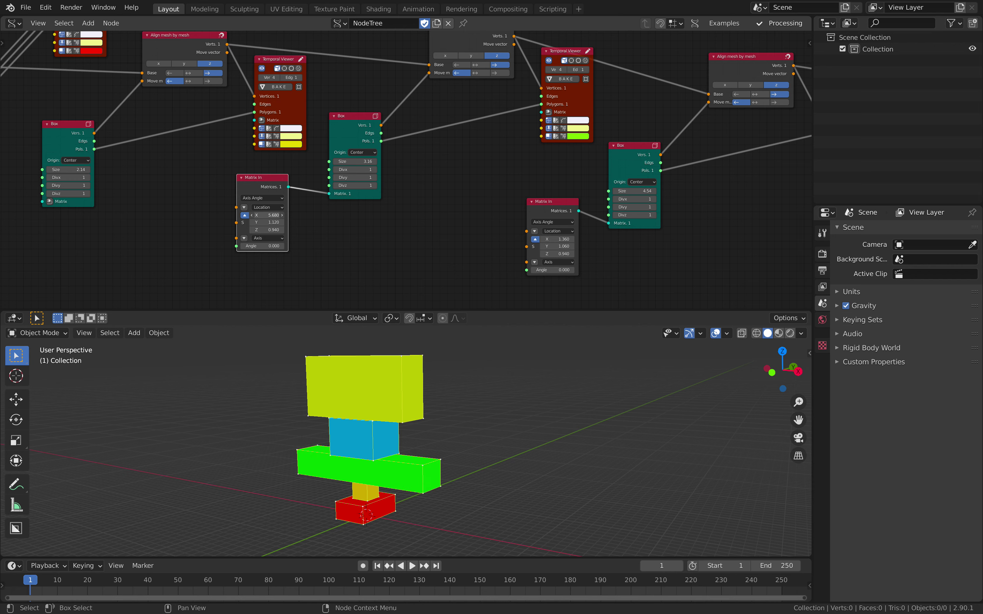
pyautogui.moveTo(268, 215); pyautogui.dragTo(284, 215)
pyautogui.moveTo(459, 427); pyautogui.dragTo(416, 378, button='middle')
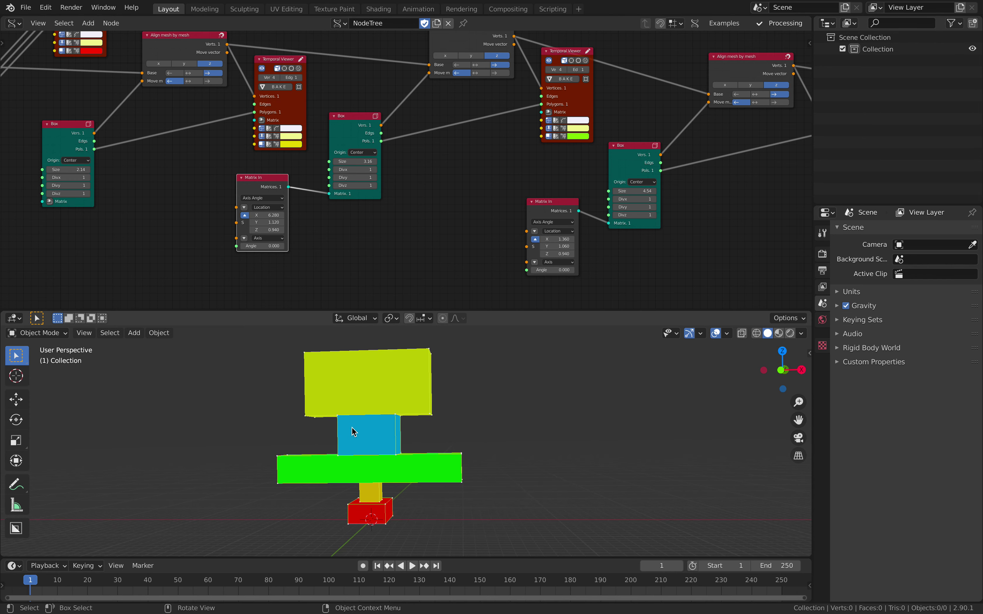
pyautogui.moveTo(407, 420); pyautogui.dragTo(350, 383, button='middle')
pyautogui.moveTo(421, 427); pyautogui.dragTo(413, 406, button='middle')
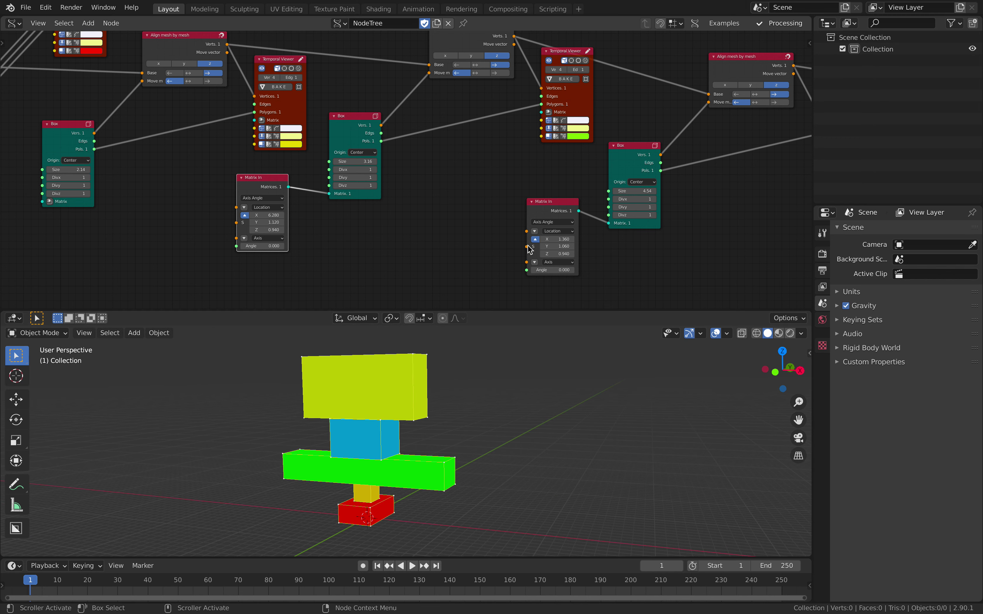
# - Save align_stack_001.blend and review the node chain and the stacked boxes from several angles
pyautogui.hotkey('ctrl', 's')
pyautogui.scroll(-3, 437, 246)
pyautogui.moveTo(437, 246); pyautogui.dragTo(390, 243, button='middle')
pyautogui.moveTo(559, 249); pyautogui.dragTo(434, 238, button='middle')
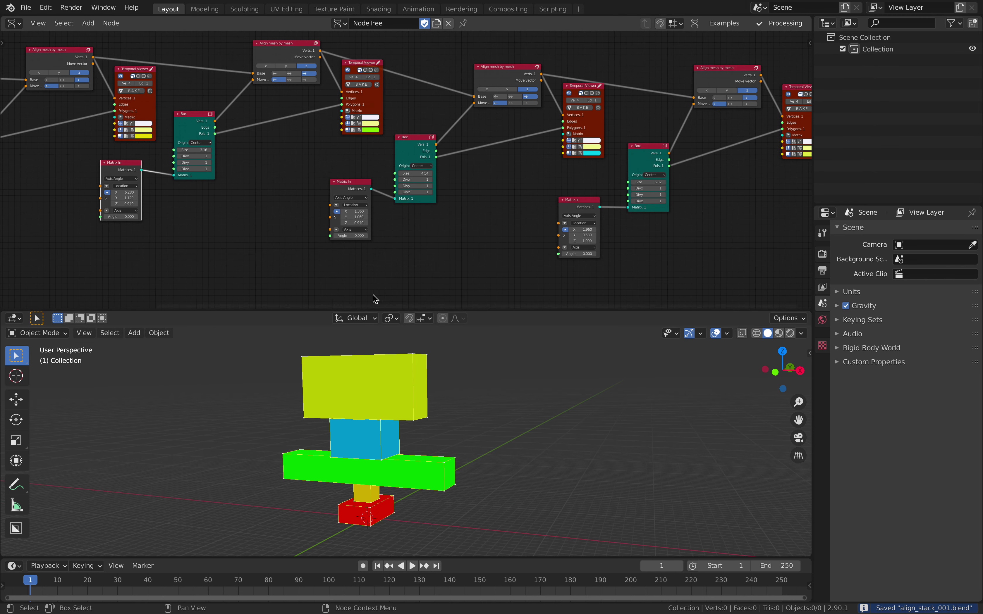
pyautogui.moveTo(418, 447); pyautogui.dragTo(490, 481, button='middle')
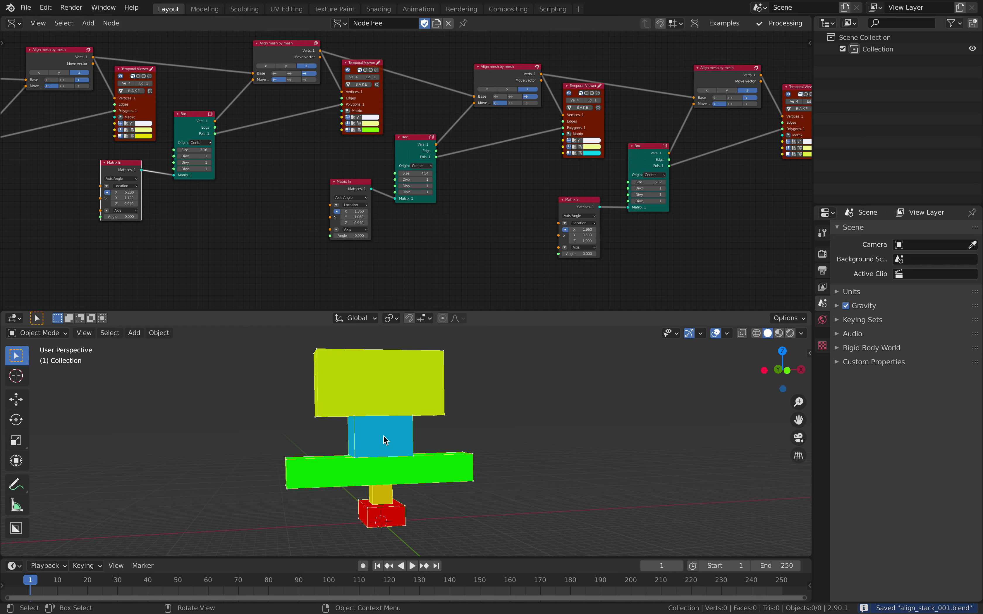
pyautogui.moveTo(376, 488); pyautogui.dragTo(373, 476, button='middle')
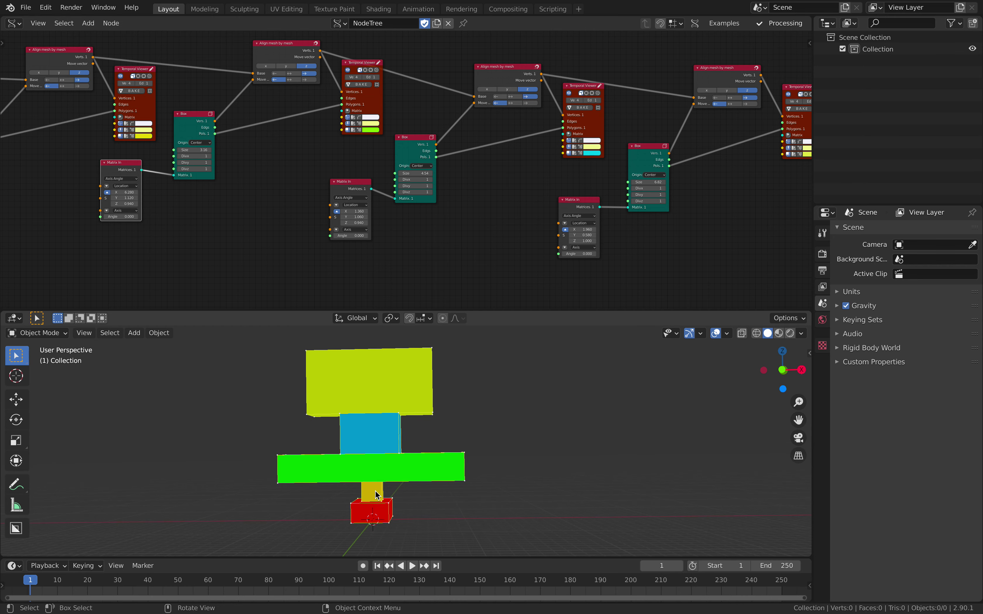
pyautogui.moveTo(381, 399)
pyautogui.mouseDown(button='middle')
pyautogui.moveTo(395, 405)
pyautogui.moveTo(378, 413)
pyautogui.mouseUp(button='middle')
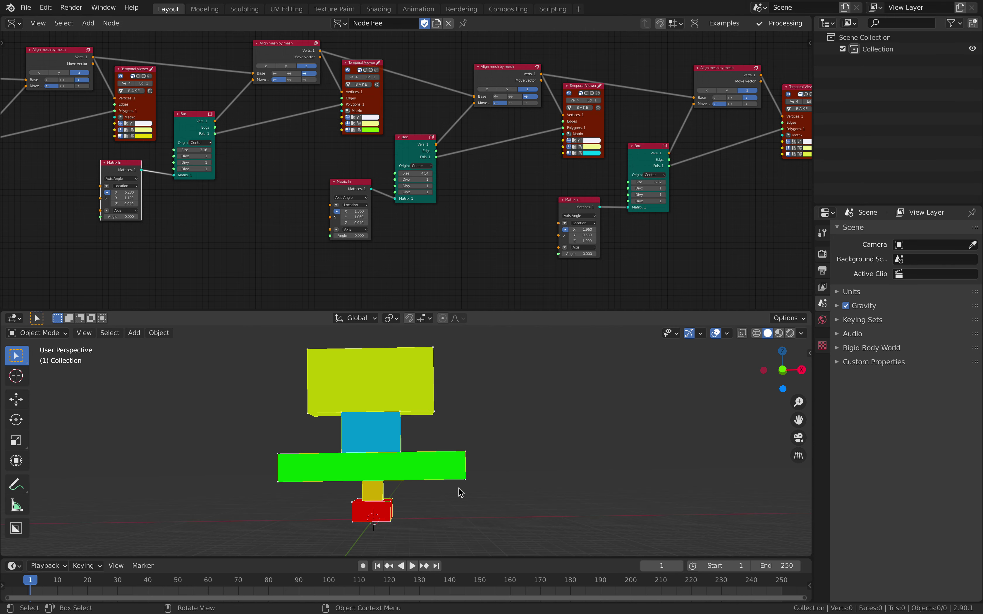
pyautogui.keyDown('shift'); pyautogui.moveTo(448, 469); pyautogui.dragTo(452, 422, button='middle'); pyautogui.keyUp('shift')
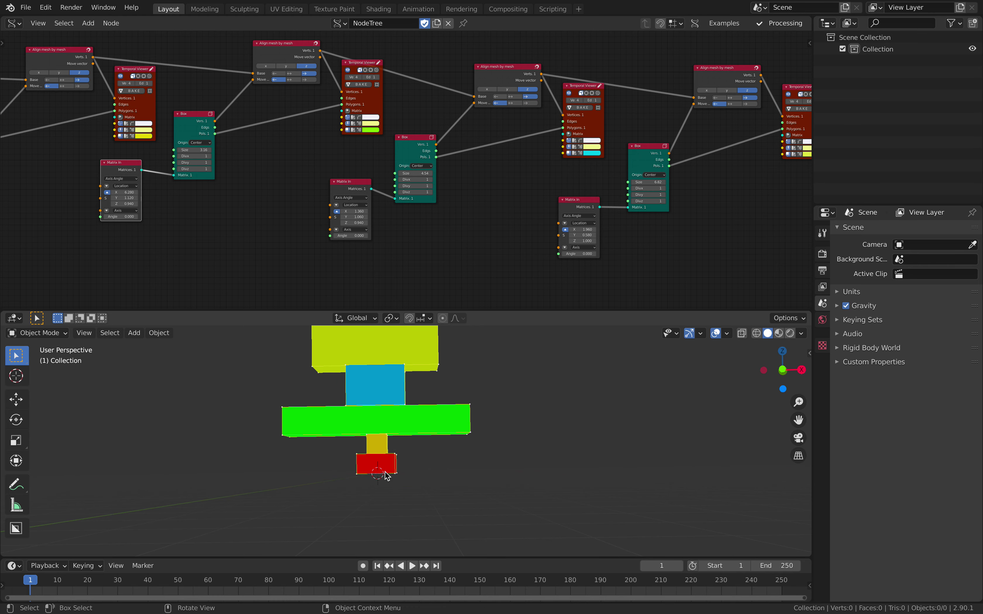
# - Set the scale of the first Box's Matrix In to Y 1.840 and Z 0.820
pyautogui.moveTo(217, 193); pyautogui.dragTo(493, 231, button='middle')
pyautogui.moveTo(434, 228); pyautogui.dragTo(581, 282, button='middle')
pyautogui.scroll(2, 301, 201)
pyautogui.moveTo(295, 197); pyautogui.dragTo(330, 197)
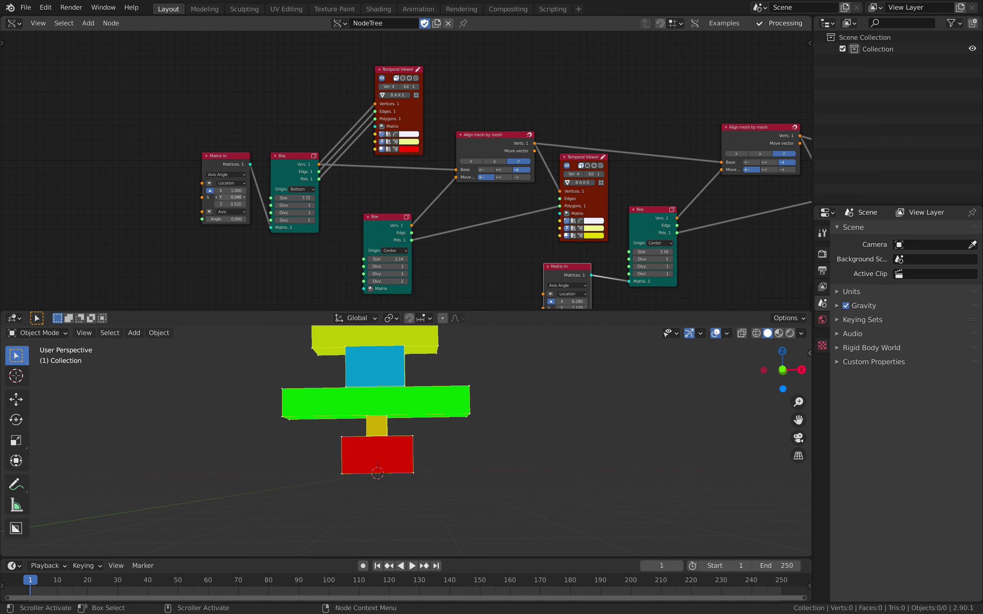
pyautogui.moveTo(230, 197); pyautogui.dragTo(211, 197)
pyautogui.moveTo(392, 421); pyautogui.dragTo(418, 467, button='middle')
pyautogui.moveTo(232, 197)
pyautogui.mouseDown()
pyautogui.moveTo(221, 197)
pyautogui.moveTo(245, 204)
pyautogui.moveTo(236, 204)
pyautogui.mouseUp()
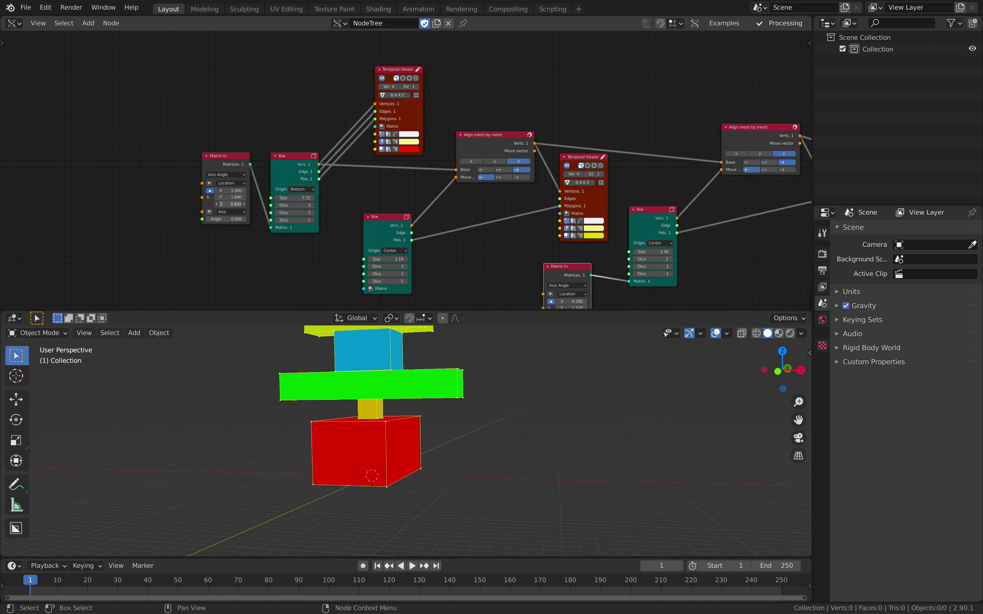
# - Adjust the scale of the green Box's Matrix In to X 6.940 and Y 0.760
pyautogui.moveTo(576, 219); pyautogui.dragTo(507, 167, button='middle')
pyautogui.moveTo(506, 250)
pyautogui.mouseDown()
pyautogui.moveTo(516, 250)
pyautogui.moveTo(497, 258)
pyautogui.mouseUp()
pyautogui.moveTo(540, 237); pyautogui.dragTo(443, 245, button='middle')
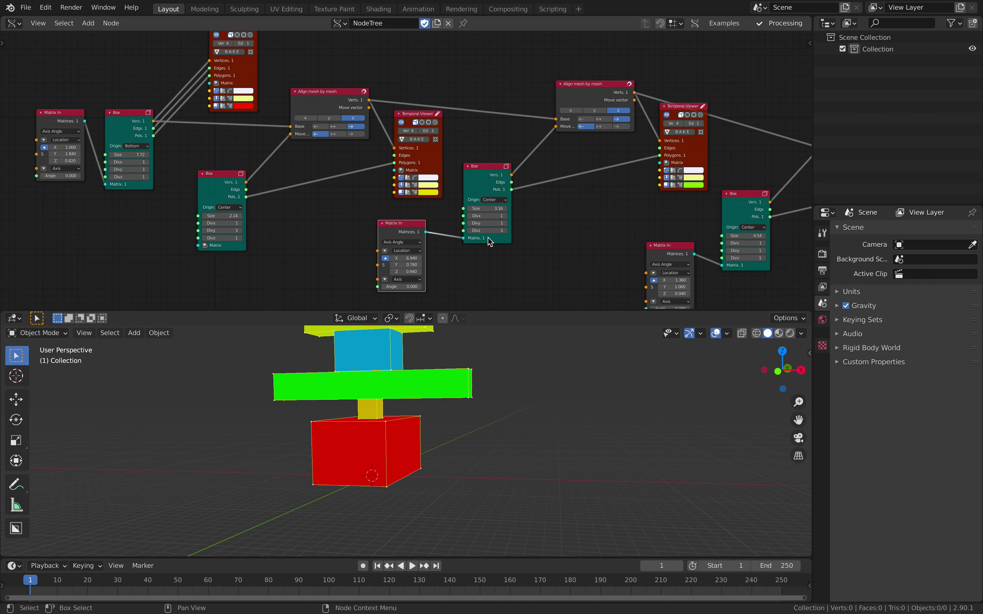
# - Set the scale of the cyan Box's Matrix In to X 0.700 and Y 2.320 and save the file
pyautogui.moveTo(577, 228); pyautogui.dragTo(422, 223, button='middle')
pyautogui.moveTo(524, 276)
pyautogui.mouseDown()
pyautogui.moveTo(533, 276)
pyautogui.moveTo(516, 275)
pyautogui.mouseUp()
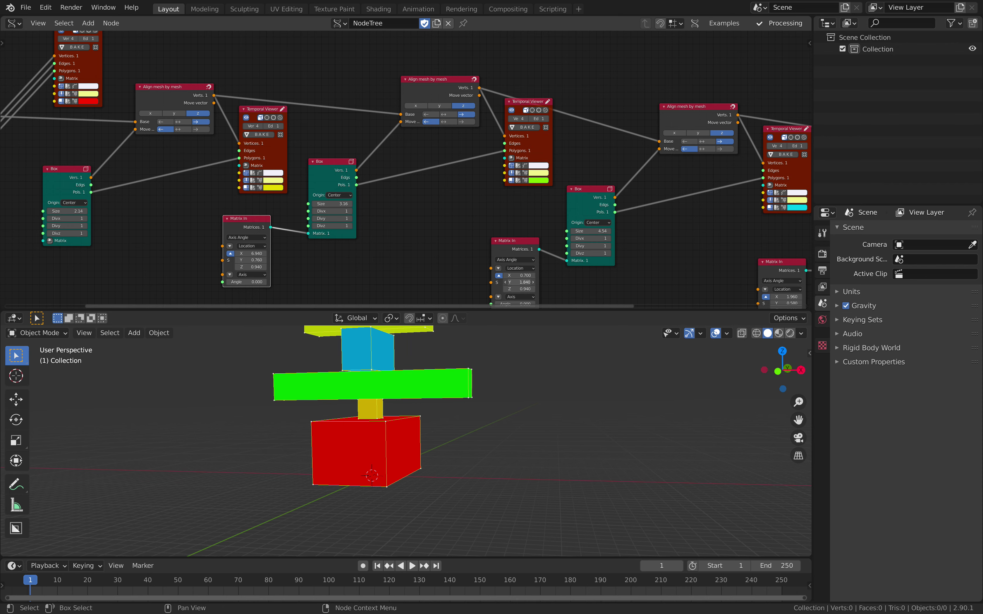
pyautogui.moveTo(471, 407); pyautogui.dragTo(432, 404, button='middle')
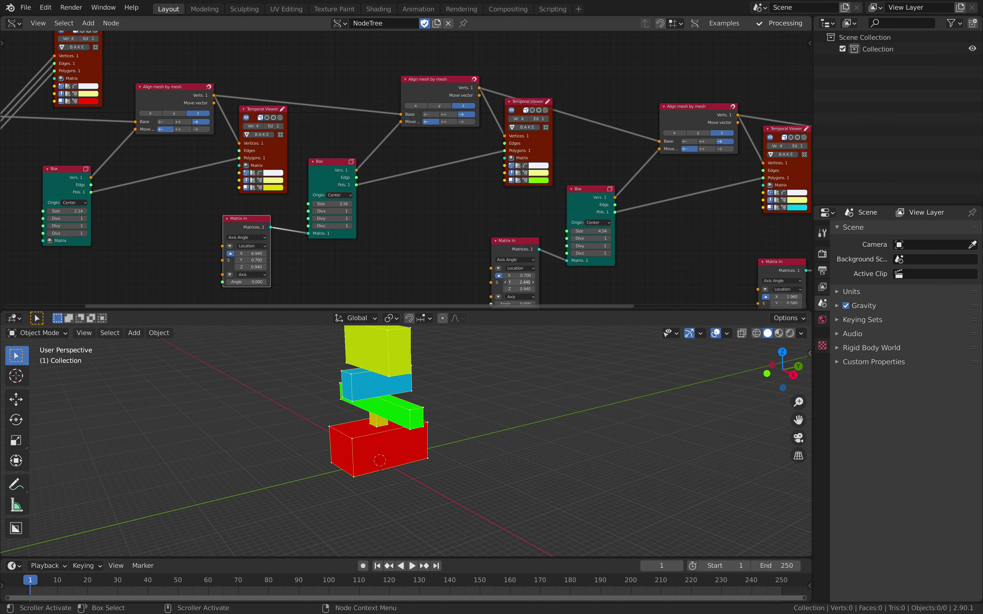
pyautogui.moveTo(517, 282); pyautogui.dragTo(512, 282)
pyautogui.moveTo(565, 374); pyautogui.dragTo(536, 404, button='middle')
pyautogui.hotkey('ctrl', 's')
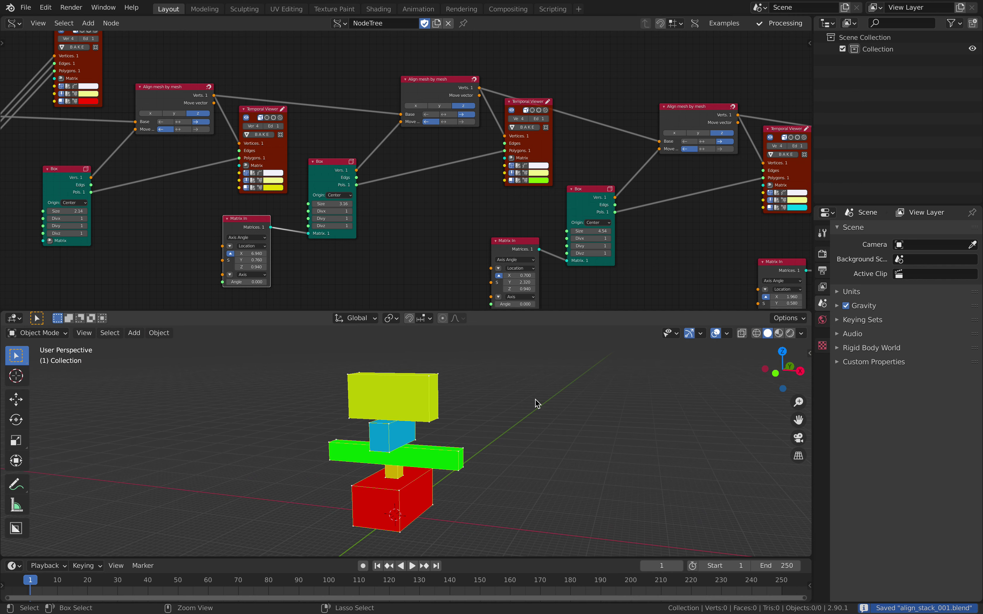
# - Duplicate the last Box, Align mesh by mesh and Temporal Viewer nodes and place the copies at the end of the chain
pyautogui.scroll(-2, 588, 220)
pyautogui.moveTo(644, 237); pyautogui.dragTo(441, 197, button='middle')
pyautogui.moveTo(531, 196); pyautogui.dragTo(422, 198, button='middle')
pyautogui.moveTo(490, 393); pyautogui.dragTo(464, 399, button='middle')
pyautogui.moveTo(516, 229); pyautogui.dragTo(446, 248, button='middle')
pyautogui.scroll(4, 520, 211)
pyautogui.moveTo(537, 185); pyautogui.dragTo(394, 178, button='middle')
pyautogui.scroll(-4, 419, 181)
pyautogui.press('b')
pyautogui.moveTo(387, 71); pyautogui.dragTo(531, 217)
pyautogui.press('a')
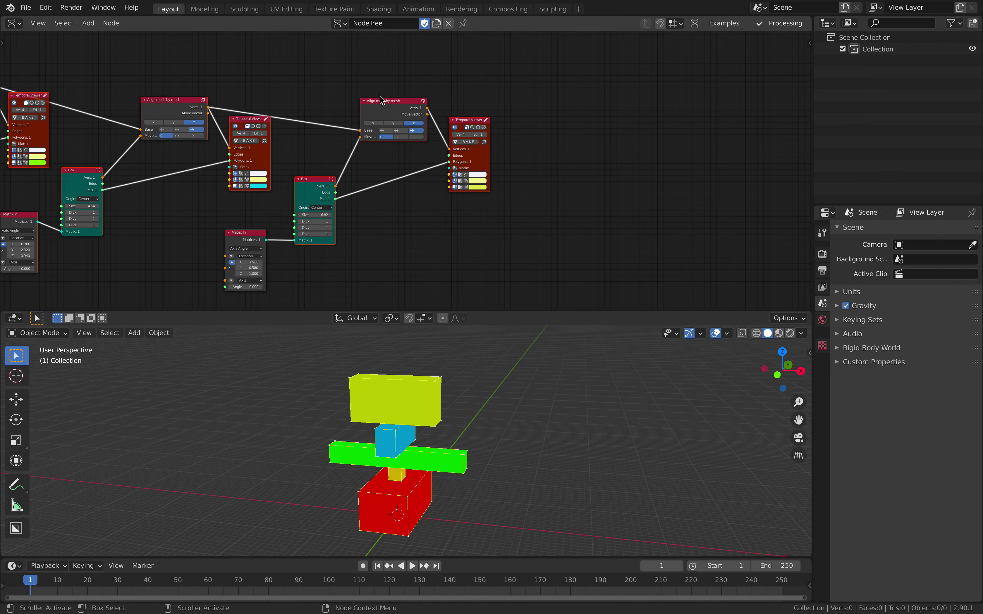
pyautogui.moveTo(308, 65); pyautogui.dragTo(511, 250)
pyautogui.hotkey('shift', 'd')
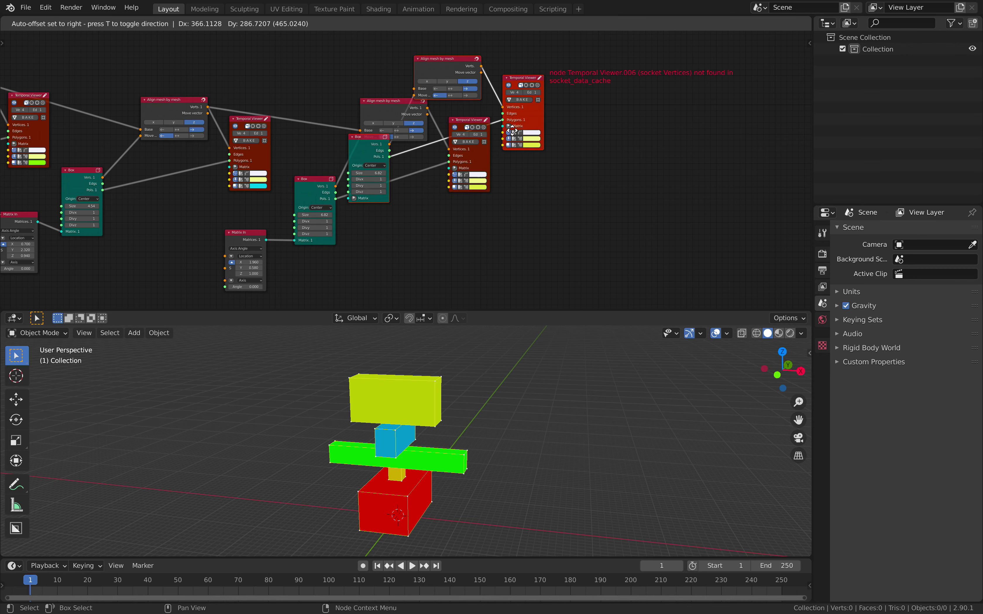
pyautogui.click(649, 176)
# - Connect the previous Align mesh by mesh node's Verts output to the duplicated Align node's Base input
pyautogui.moveTo(496, 132); pyautogui.dragTo(461, 171, button='middle')
pyautogui.scroll(2, 408, 159)
pyautogui.moveTo(386, 144); pyautogui.dragTo(597, 173)
# - Change the duplicated Temporal Viewer's polygon colour to purple
pyautogui.moveTo(682, 229); pyautogui.dragTo(636, 183, button='middle')
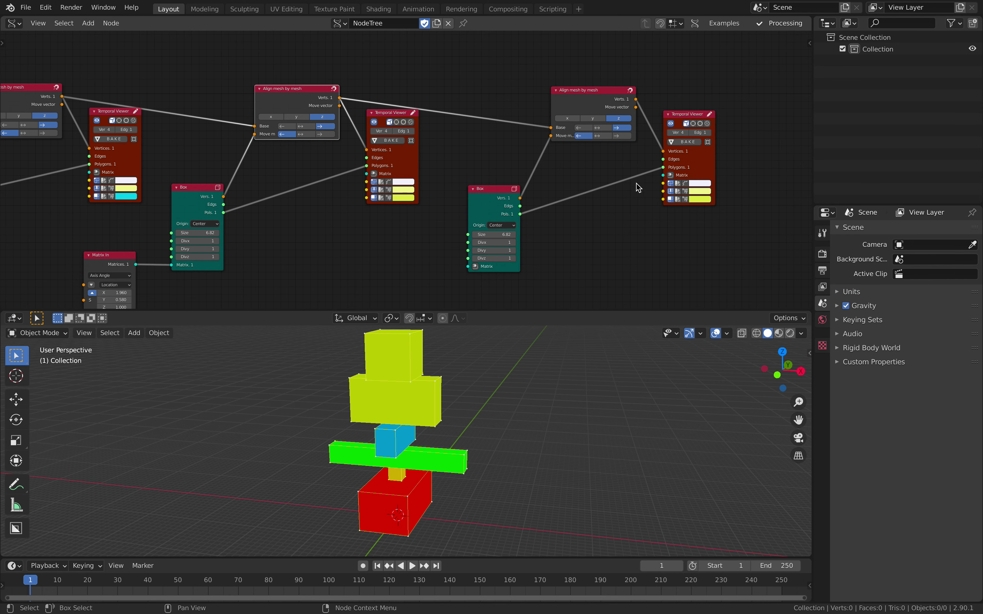
pyautogui.click(702, 199)
pyautogui.moveTo(733, 132)
pyautogui.mouseDown()
pyautogui.moveTo(719, 141)
pyautogui.moveTo(727, 108)
pyautogui.moveTo(733, 121)
pyautogui.mouseUp()
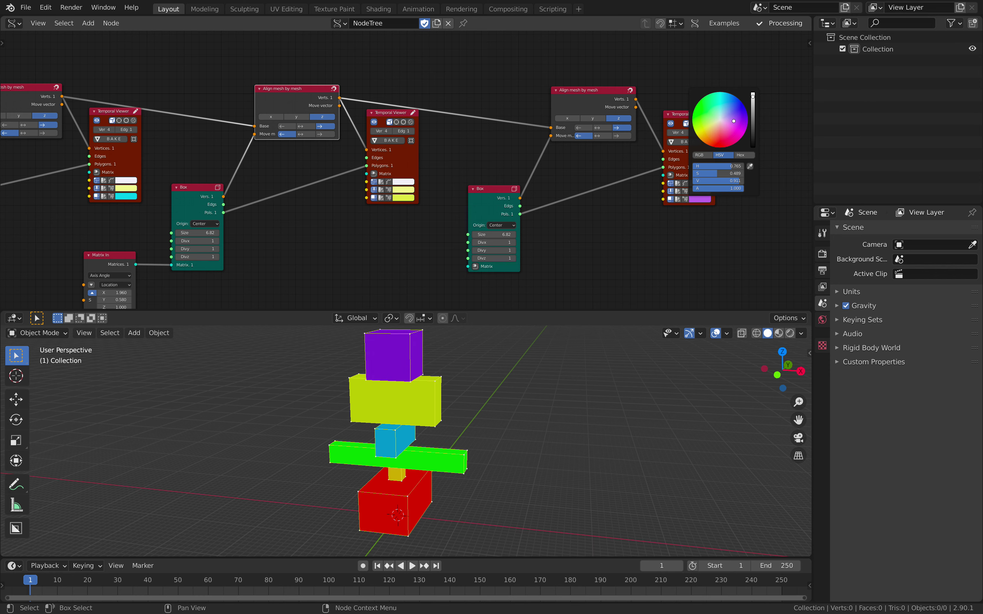
# - Set the duplicated Box's size to 7.60
pyautogui.moveTo(583, 169); pyautogui.dragTo(483, 167, button='middle')
pyautogui.scroll(2, 484, 167)
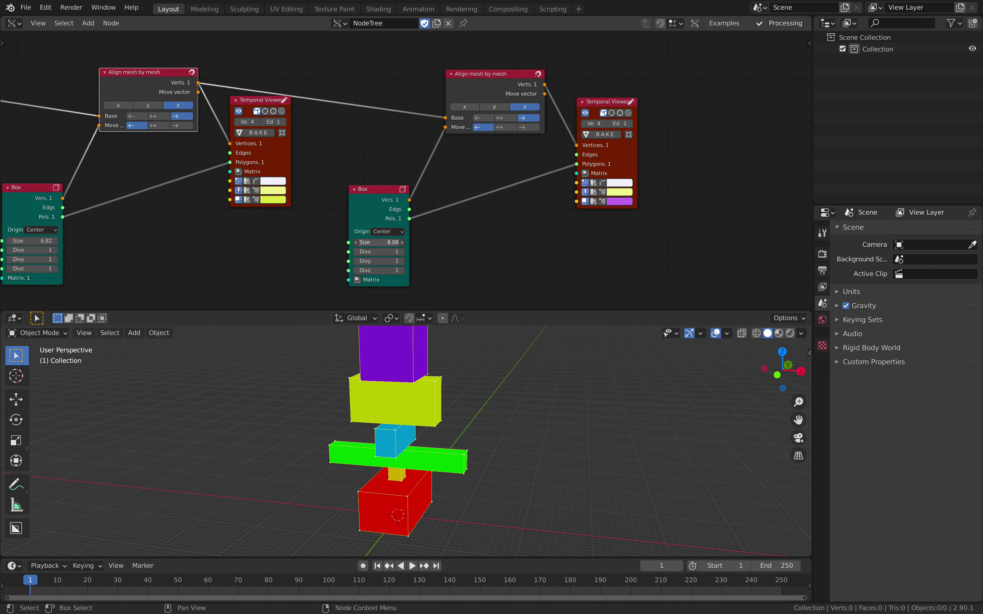
pyautogui.moveTo(360, 244); pyautogui.dragTo(374, 244)
# - Add a Matrix In node to the purple Box's Matrix input, expand its location and set X, Y and Z to 0
pyautogui.moveTo(350, 287); pyautogui.dragTo(388, 236, button='middle')
pyautogui.click(394, 230)
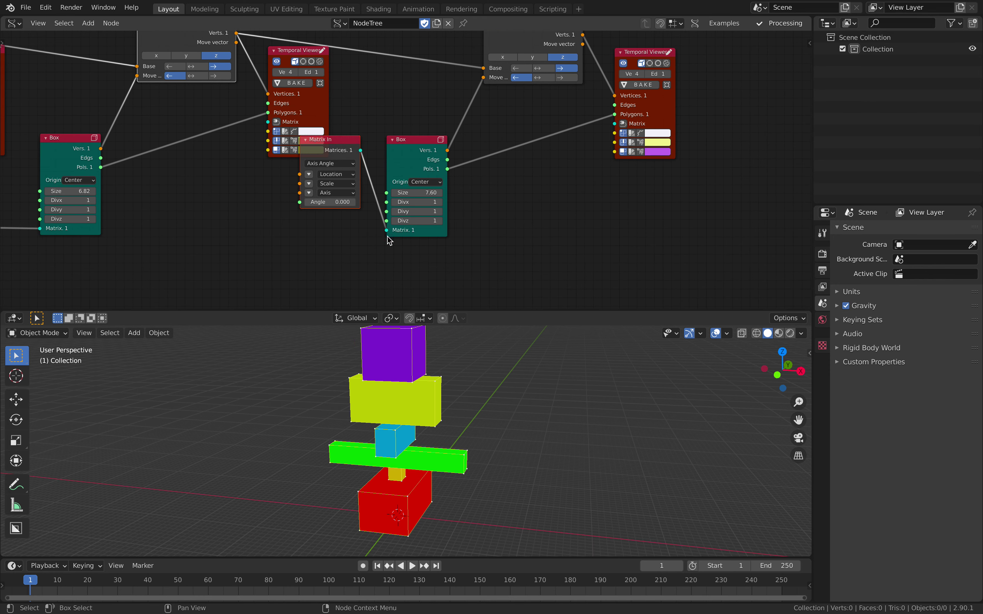
pyautogui.click(310, 174)
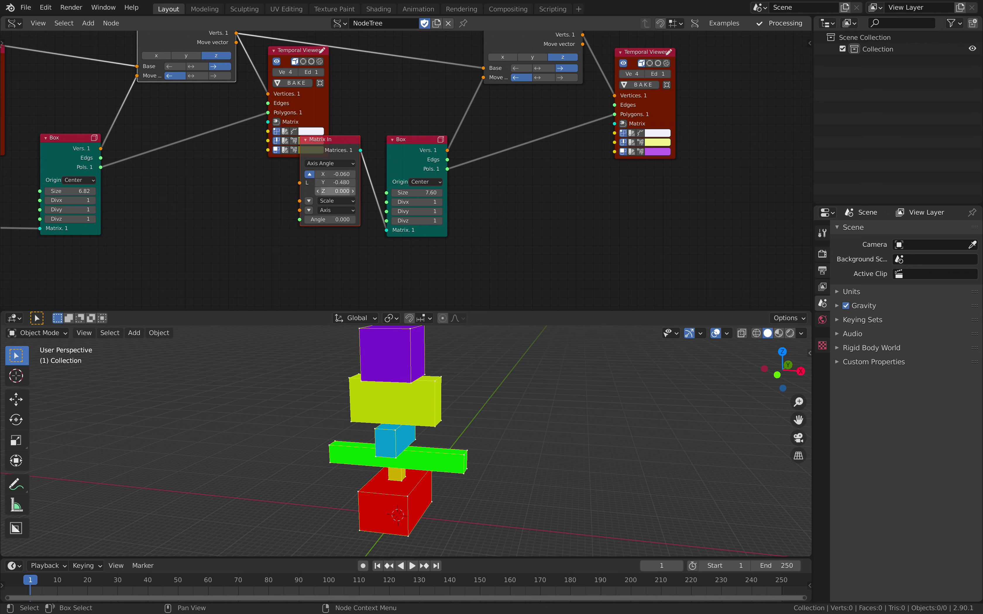
pyautogui.moveTo(329, 161); pyautogui.dragTo(330, 205)
pyautogui.write('0')
pyautogui.press('Return')
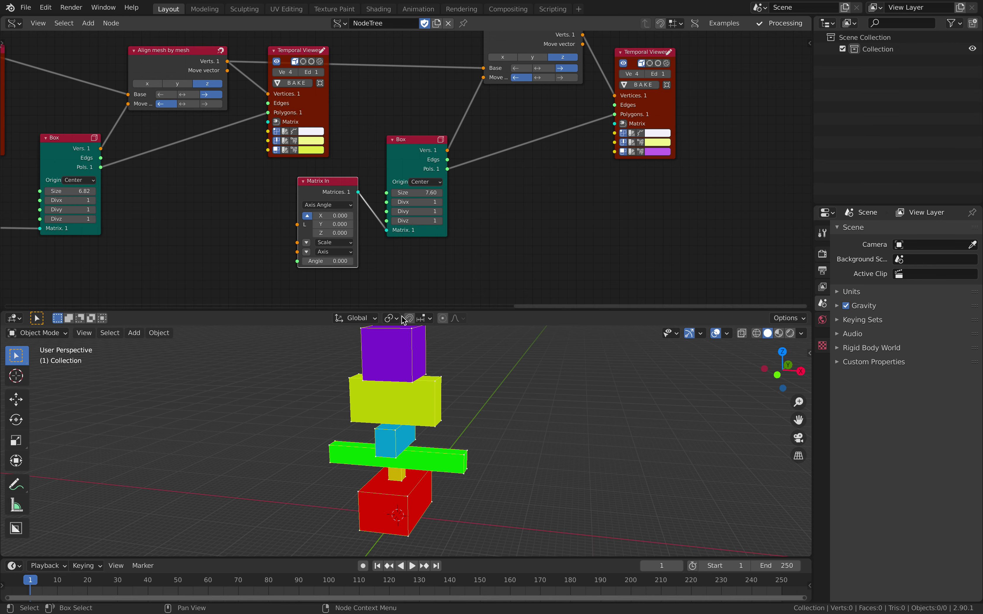
# - Save the file and duplicate the purple Box, Align mesh by mesh and viewer nodes beyond the end of the chain
pyautogui.moveTo(425, 389); pyautogui.dragTo(421, 390, button='middle')
pyautogui.hotkey('ctrl', 's')
pyautogui.scroll(-3, 394, 229)
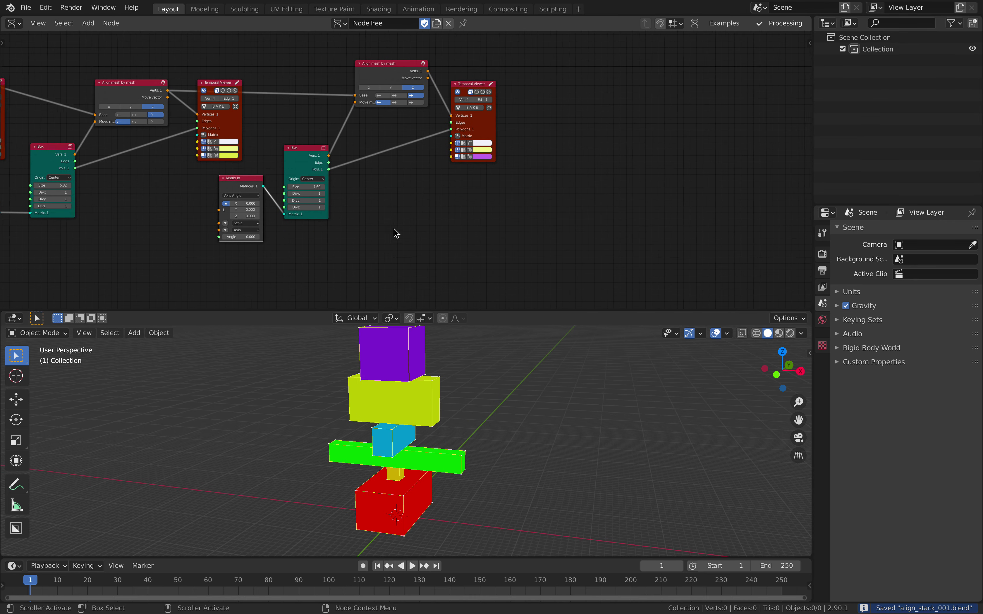
pyautogui.press('b')
pyautogui.moveTo(301, 43); pyautogui.dragTo(456, 213)
pyautogui.hotkey('shift', 'd')
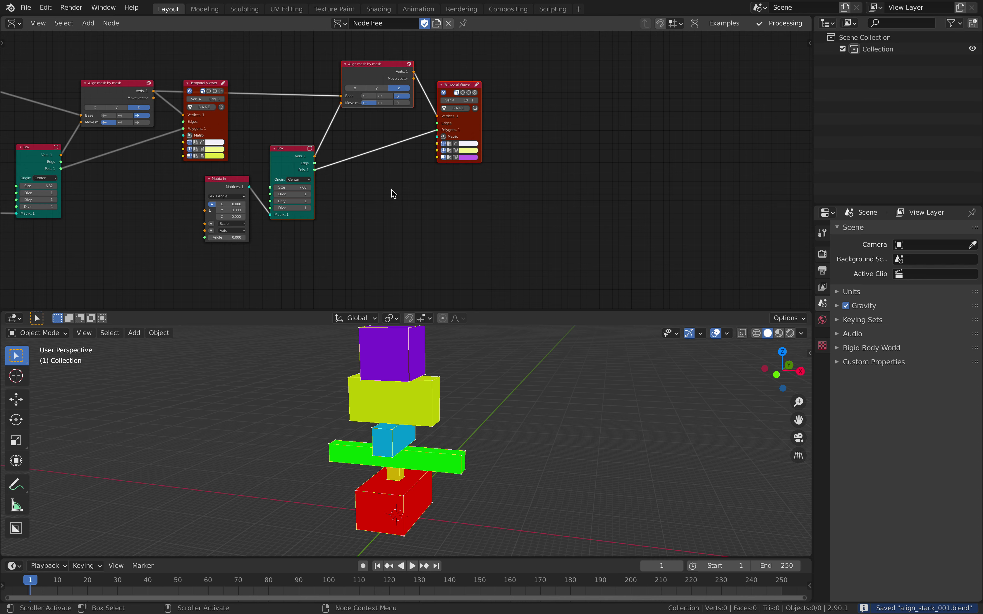
pyautogui.click(648, 224)
# - Replace the newly duplicated Box node with a Suzanne node
pyautogui.moveTo(539, 182); pyautogui.dragTo(542, 191)
pyautogui.press('x')
pyautogui.hotkey('shift', 'a')
pyautogui.click(542, 190)
pyautogui.write('suzanne')
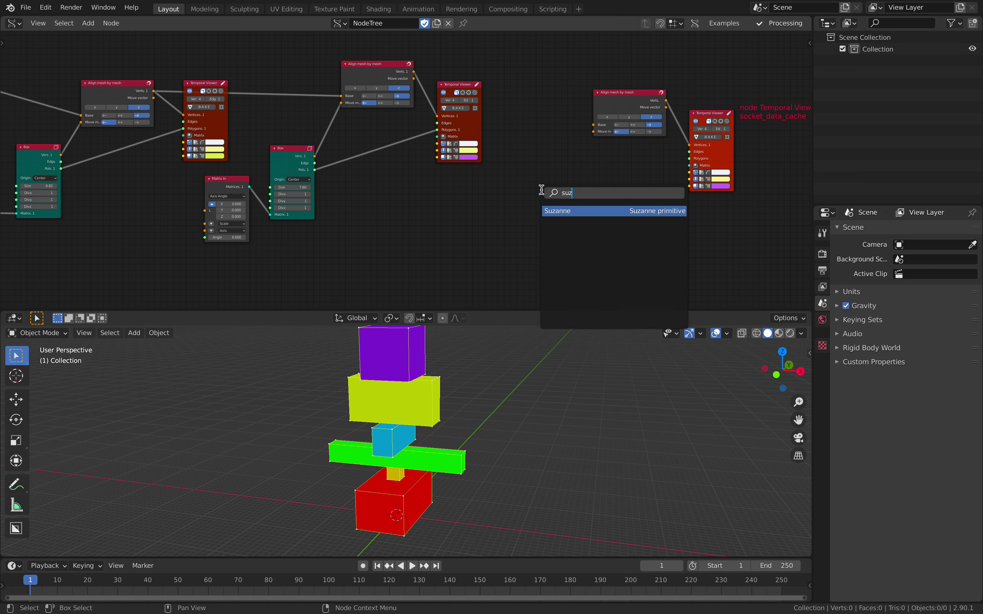
pyautogui.press('Return')
pyautogui.click(499, 201)
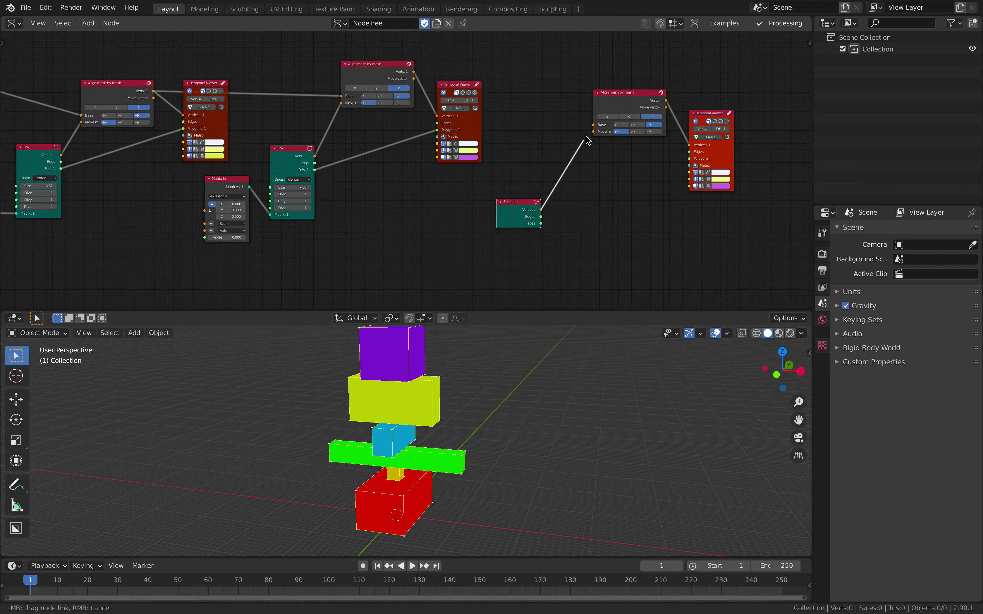
# - Wire Suzanne's vertices to the last Align node's Move input, its faces to the viewer's Polygons, and the previous Align's Verts to Base
pyautogui.moveTo(598, 129); pyautogui.dragTo(595, 126)
pyautogui.moveTo(541, 224); pyautogui.dragTo(689, 158)
pyautogui.moveTo(594, 124); pyautogui.dragTo(581, 124)
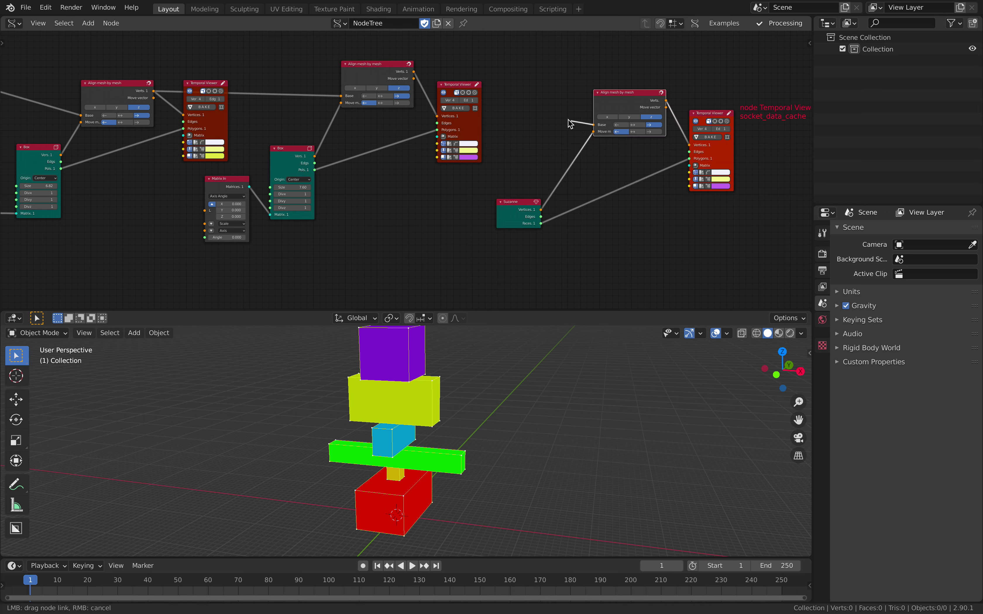
pyautogui.moveTo(523, 104); pyautogui.dragTo(413, 72)
pyautogui.scroll(-3, 429, 401)
pyautogui.scroll(3, 447, 407)
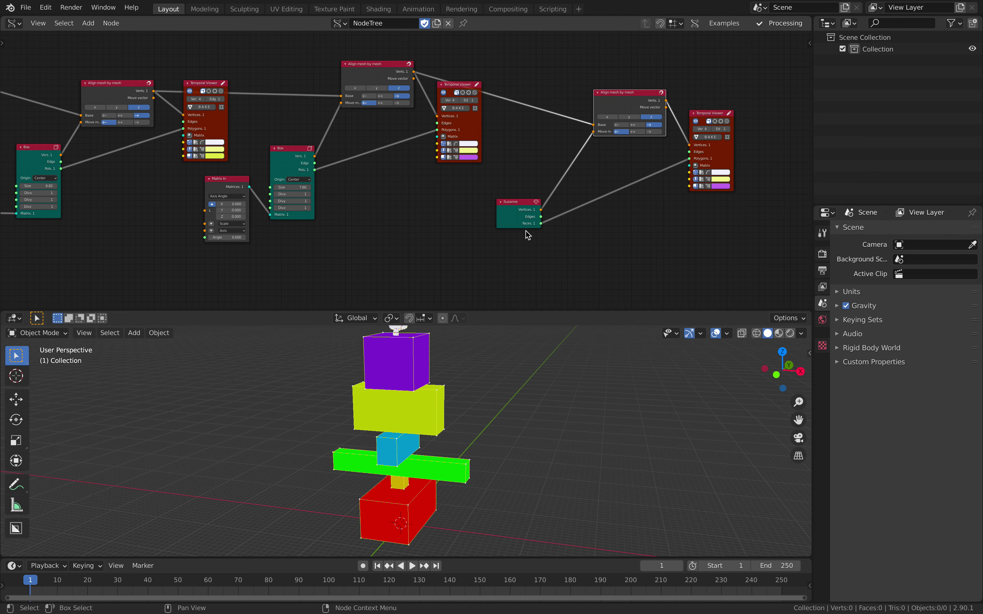
# - Move the Suzanne node aside and insert a Scale node on the link from its vertices to the Align mesh by mesh node
pyautogui.moveTo(523, 215); pyautogui.dragTo(474, 230)
pyautogui.hotkey('alt', 'space')
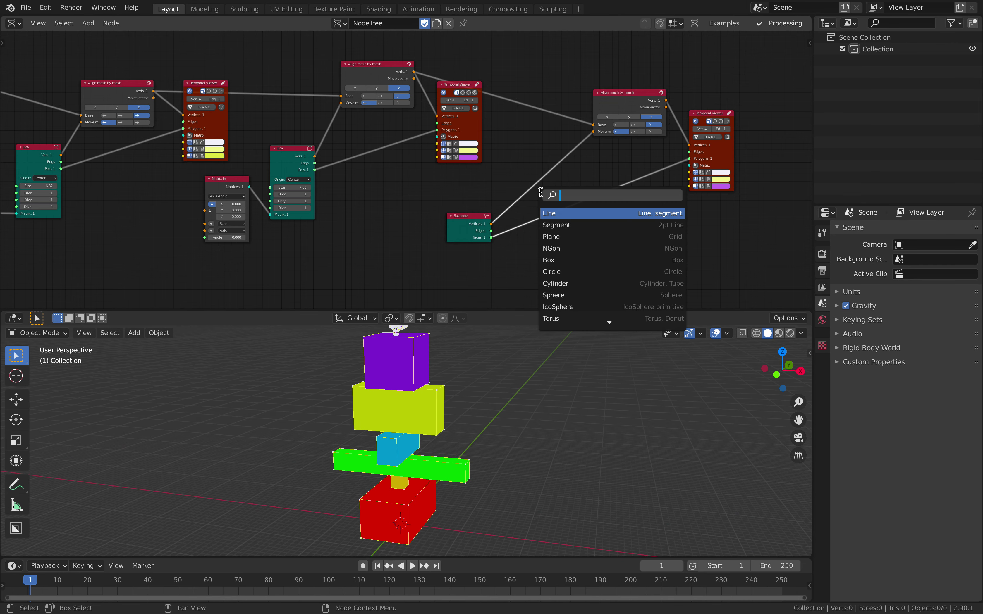
pyautogui.write('scale')
pyautogui.press('Return')
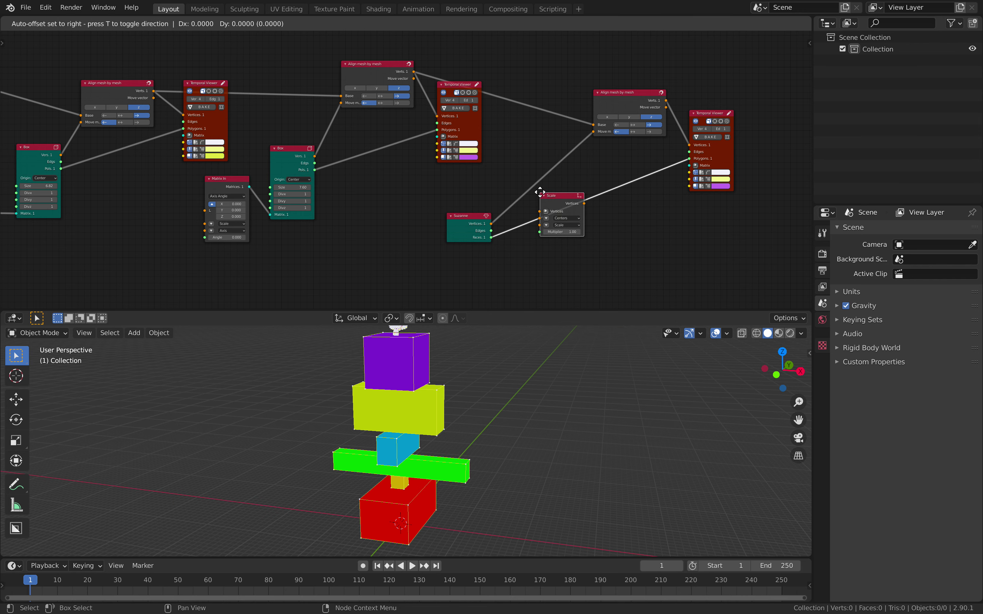
pyautogui.click(523, 155)
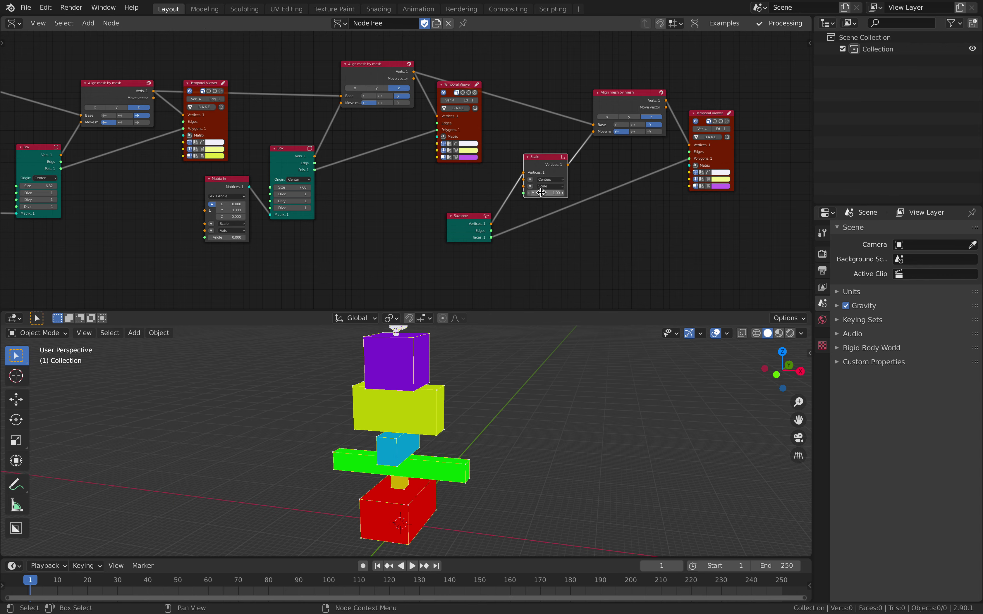
# - Set the Scale node's factors for Suzanne to 6.83 on all three axes
pyautogui.click(530, 186)
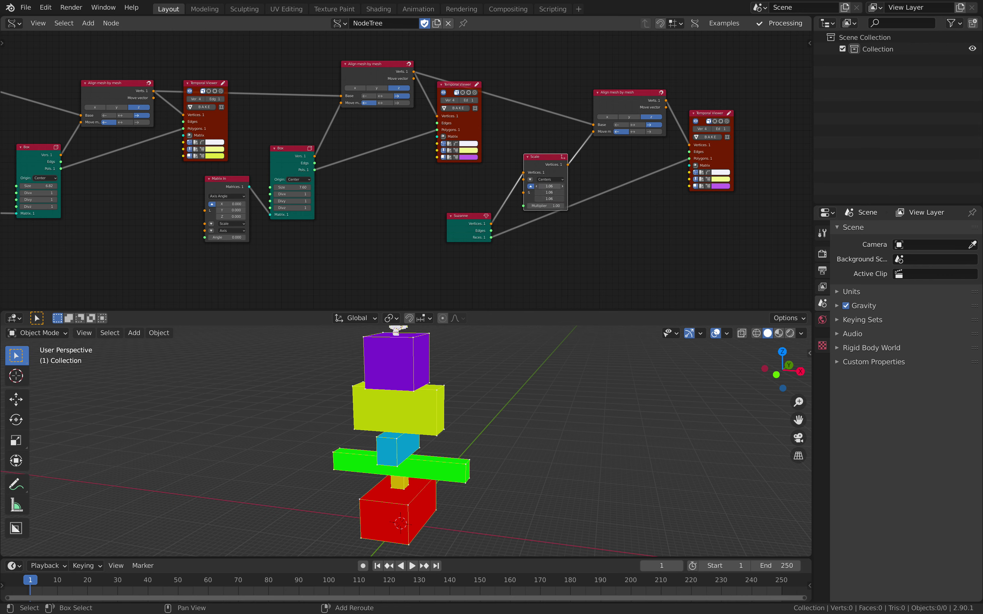
pyautogui.keyDown('shift'); pyautogui.moveTo(549, 186); pyautogui.dragTo(551, 186); pyautogui.keyUp('shift')
pyautogui.keyDown('shift'); pyautogui.moveTo(516, 348); pyautogui.dragTo(496, 390, button='middle'); pyautogui.keyUp('shift')
pyautogui.scroll(-1, 504, 397)
# - Change the polygon colour of Suzanne's viewer node to orange-red and save the file
pyautogui.click(725, 187)
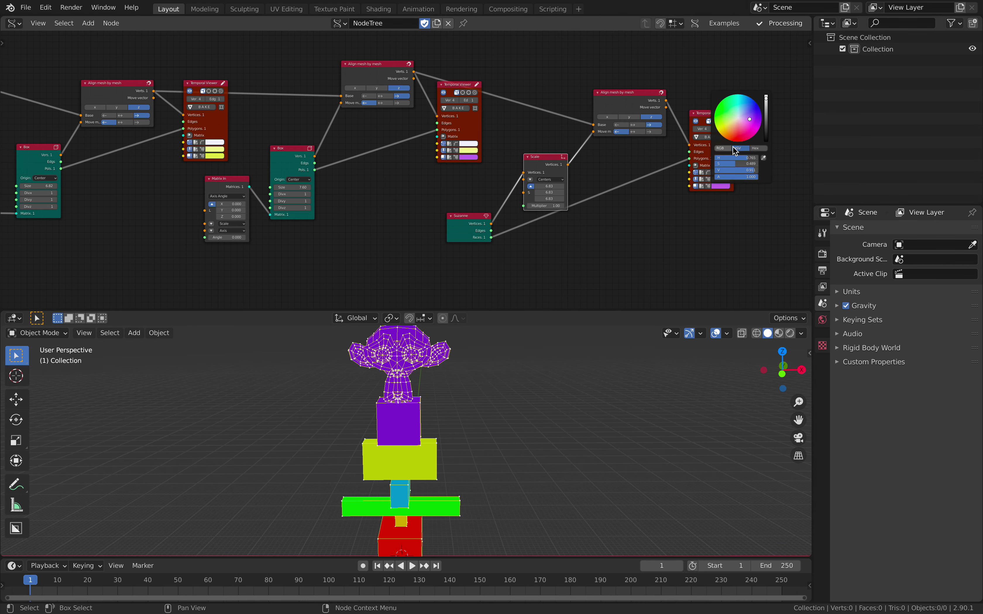
pyautogui.moveTo(733, 133); pyautogui.dragTo(732, 132)
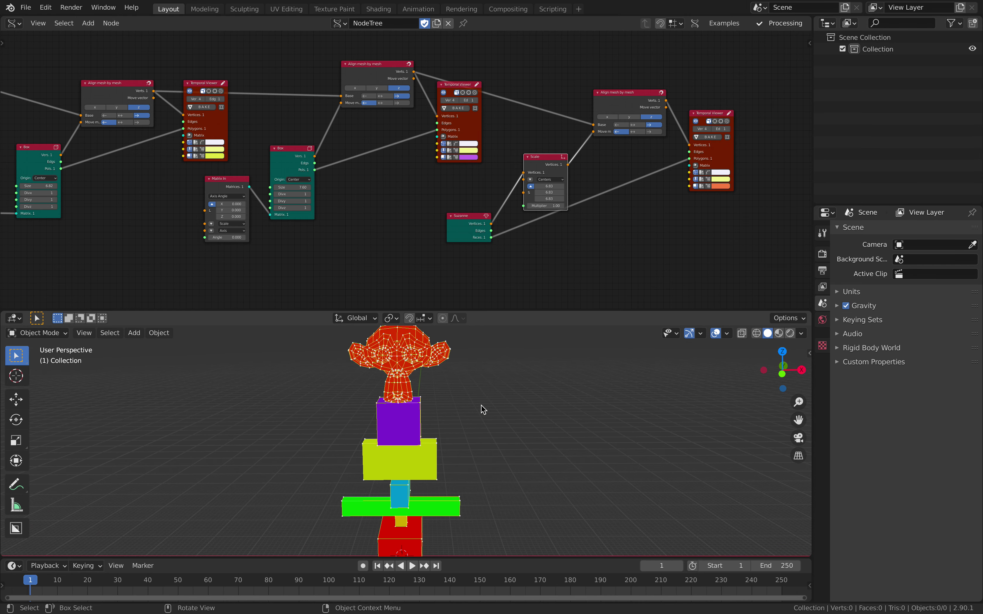
pyautogui.moveTo(482, 405)
pyautogui.mouseDown(button='middle')
pyautogui.moveTo(432, 406)
pyautogui.moveTo(470, 408)
pyautogui.mouseUp(button='middle')
pyautogui.hotkey('ctrl', 's')
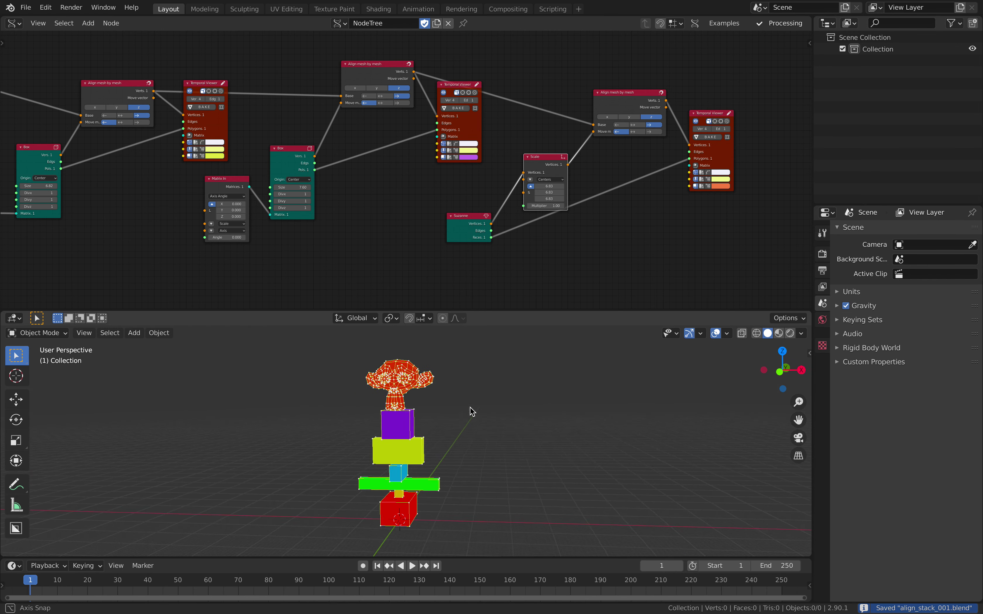
# - Set the Size of the purple box's node to 8.38
pyautogui.moveTo(330, 168); pyautogui.dragTo(452, 183, button='middle')
pyautogui.scroll(1, 452, 183)
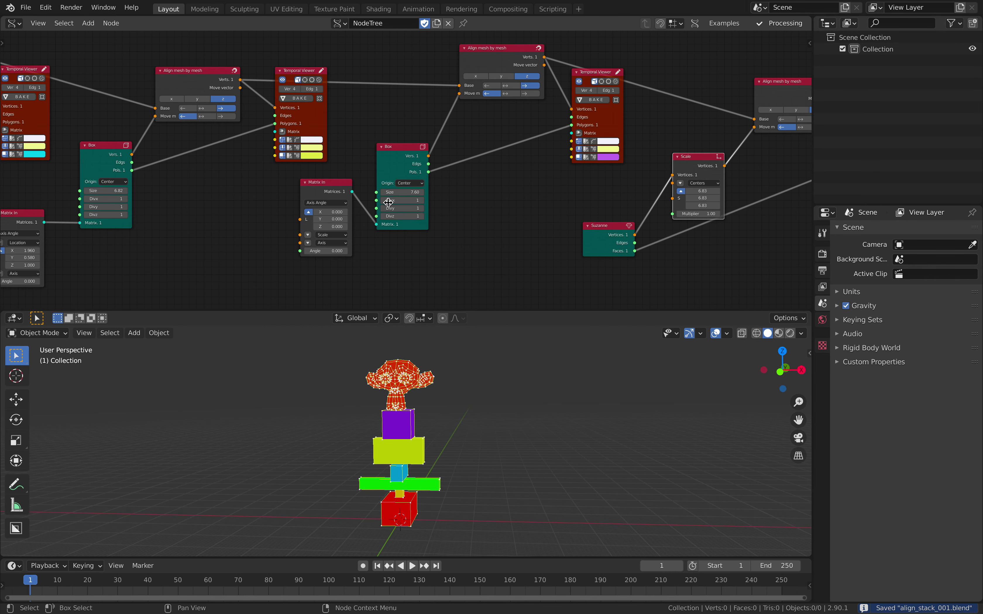
pyautogui.moveTo(388, 192)
pyautogui.mouseDown()
pyautogui.moveTo(418, 192)
pyautogui.moveTo(396, 192)
pyautogui.mouseUp()
pyautogui.moveTo(419, 373); pyautogui.dragTo(500, 374, button='middle')
pyautogui.moveTo(337, 229); pyautogui.dragTo(519, 169, button='middle')
pyautogui.scroll(-3, 412, 153)
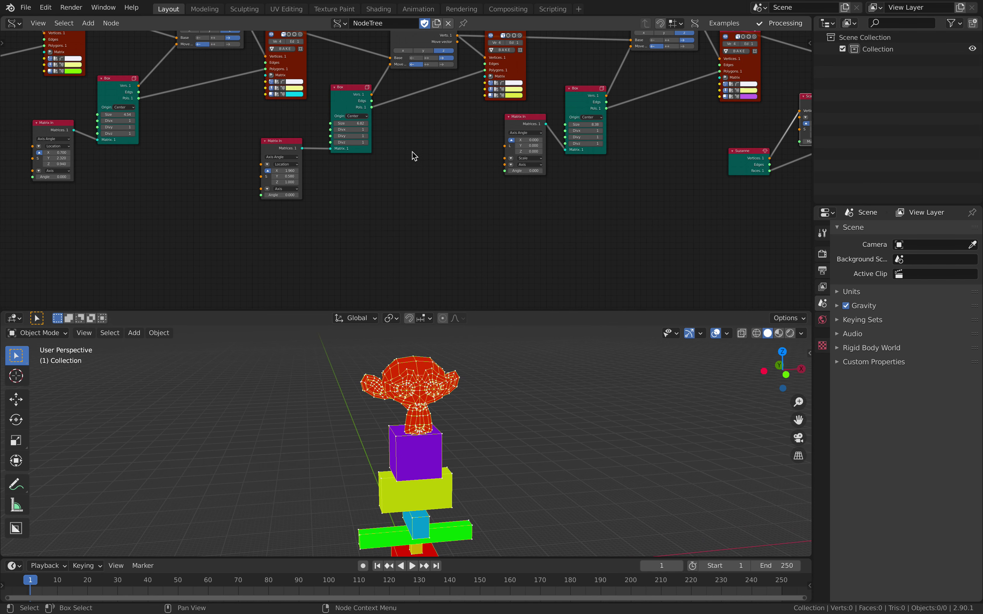
# - Move the Matrix In node that feeds the red box slightly down and to the left, and save the file
pyautogui.moveTo(228, 122); pyautogui.dragTo(589, 189, button='middle')
pyautogui.moveTo(91, 151); pyautogui.dragTo(406, 174, button='middle')
pyautogui.moveTo(194, 101); pyautogui.dragTo(174, 118)
pyautogui.scroll(2, 175, 122)
pyautogui.scroll(-3, 358, 149)
pyautogui.moveTo(595, 186); pyautogui.dragTo(403, 156, button='middle')
pyautogui.hotkey('ctrl', 's')
# - Set the Size of the green box's node to 5.50 and the cyan box's node to 5.62
pyautogui.moveTo(501, 159); pyautogui.dragTo(354, 180, button='middle')
pyautogui.moveTo(447, 167); pyautogui.dragTo(407, 163, button='middle')
pyautogui.moveTo(422, 163); pyautogui.dragTo(421, 163, button='middle')
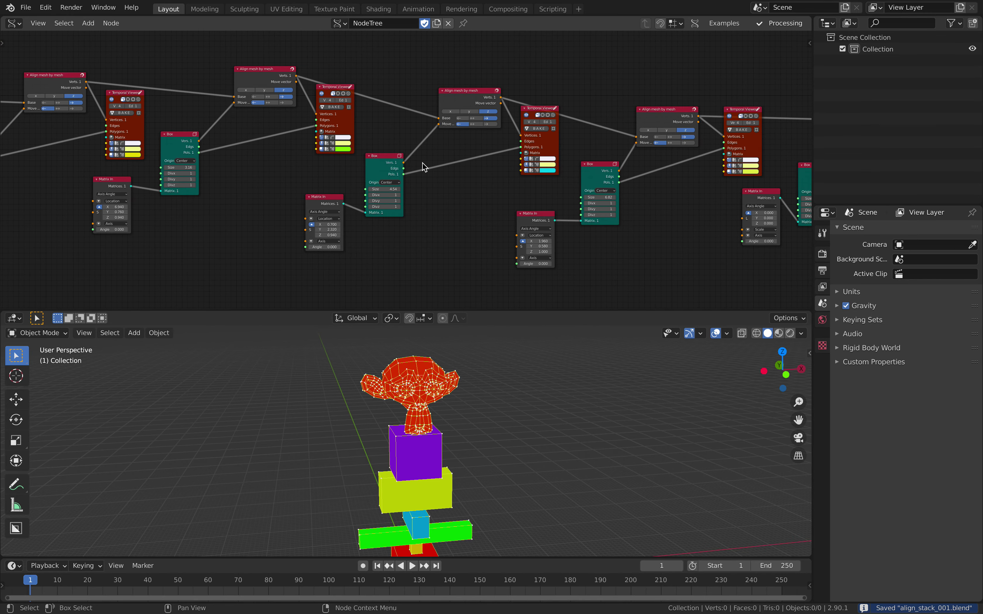
pyautogui.moveTo(427, 439)
pyautogui.mouseDown(button='middle')
pyautogui.moveTo(408, 440)
pyautogui.moveTo(424, 453)
pyautogui.moveTo(425, 433)
pyautogui.mouseUp(button='middle')
pyautogui.moveTo(312, 184); pyautogui.dragTo(520, 229, button='middle')
pyautogui.scroll(2, 457, 222)
pyautogui.moveTo(386, 219); pyautogui.dragTo(421, 220)
pyautogui.moveTo(621, 245)
pyautogui.mouseDown()
pyautogui.moveTo(645, 245)
pyautogui.moveTo(625, 245)
pyautogui.mouseUp()
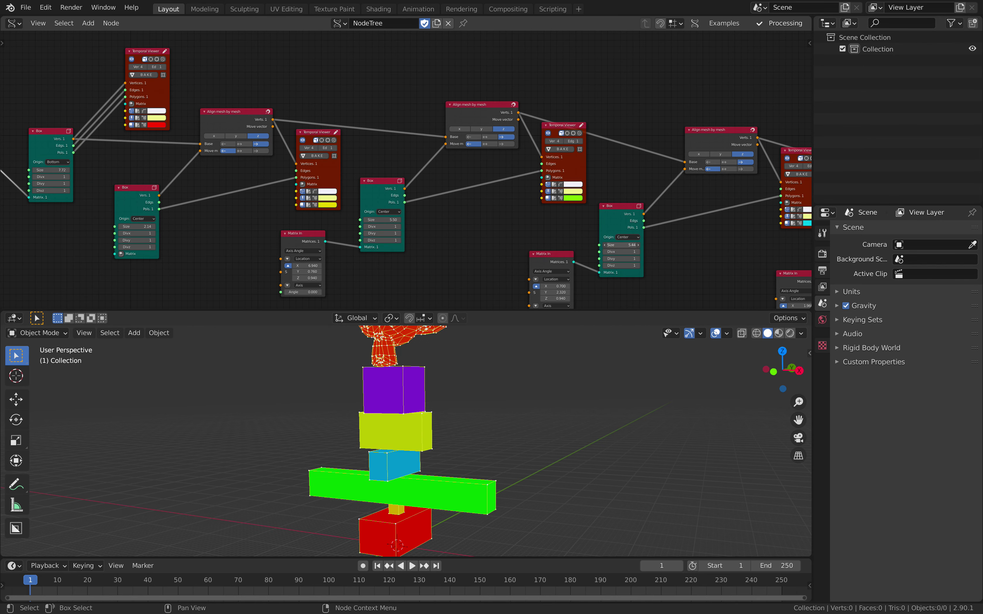
# - Shift the first Align mesh by mesh node of the chain slightly up and to the left
pyautogui.moveTo(601, 427); pyautogui.dragTo(391, 432, button='middle')
pyautogui.moveTo(326, 226); pyautogui.dragTo(545, 207, button='middle')
pyautogui.scroll(2, 460, 200)
pyautogui.moveTo(451, 177); pyautogui.dragTo(364, 222, button='middle')
pyautogui.scroll(3, 368, 179)
pyautogui.moveTo(354, 123); pyautogui.dragTo(346, 121)
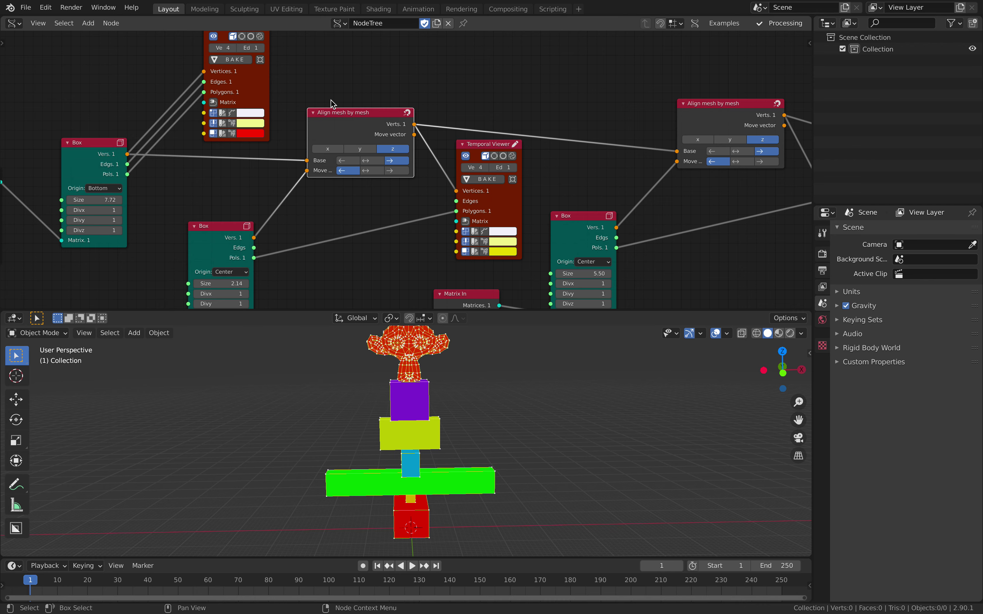
# - Nudge the first Align mesh by mesh node further left, away from the yellow box's viewer node
pyautogui.moveTo(410, 154); pyautogui.dragTo(358, 158, button='middle')
pyautogui.scroll(2, 243, 147)
pyautogui.scroll(-2, 328, 127)
pyautogui.moveTo(543, 162); pyautogui.dragTo(446, 137, button='middle')
pyautogui.scroll(-3, 446, 142)
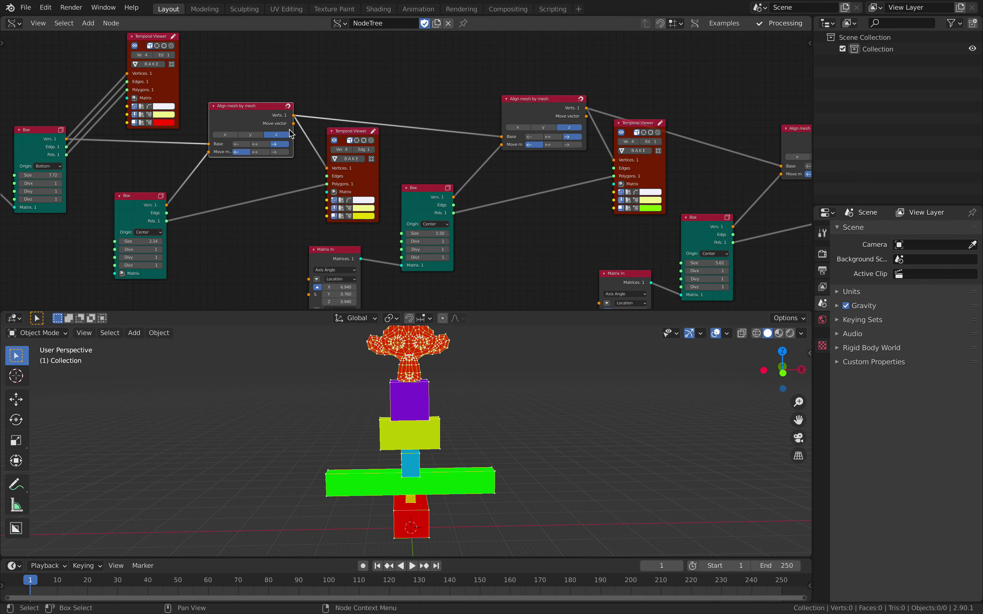
pyautogui.scroll(3, 453, 154)
pyautogui.moveTo(447, 122); pyautogui.dragTo(433, 125)
pyautogui.moveTo(500, 114); pyautogui.dragTo(463, 120, button='middle')
pyautogui.scroll(-3, 463, 120)
pyautogui.moveTo(546, 144); pyautogui.dragTo(258, 89, button='middle')
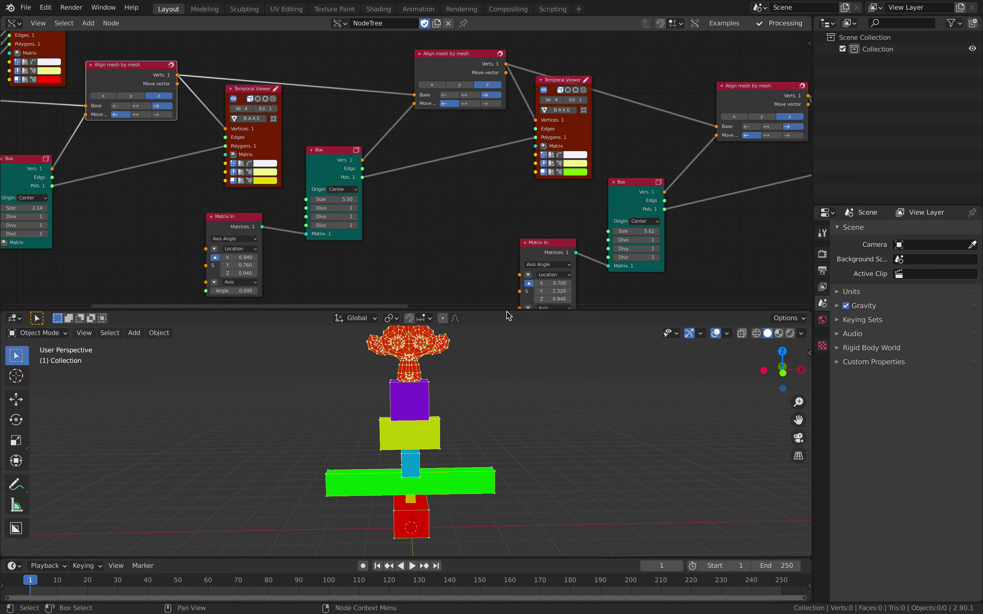
# - Enlarge the 3D viewport and examine the complete stack from several angles together with its node chain
pyautogui.moveTo(528, 341); pyautogui.dragTo(507, 337, button='middle')
pyautogui.moveTo(507, 310); pyautogui.dragTo(493, 242)
pyautogui.moveTo(434, 325); pyautogui.dragTo(441, 436, button='middle')
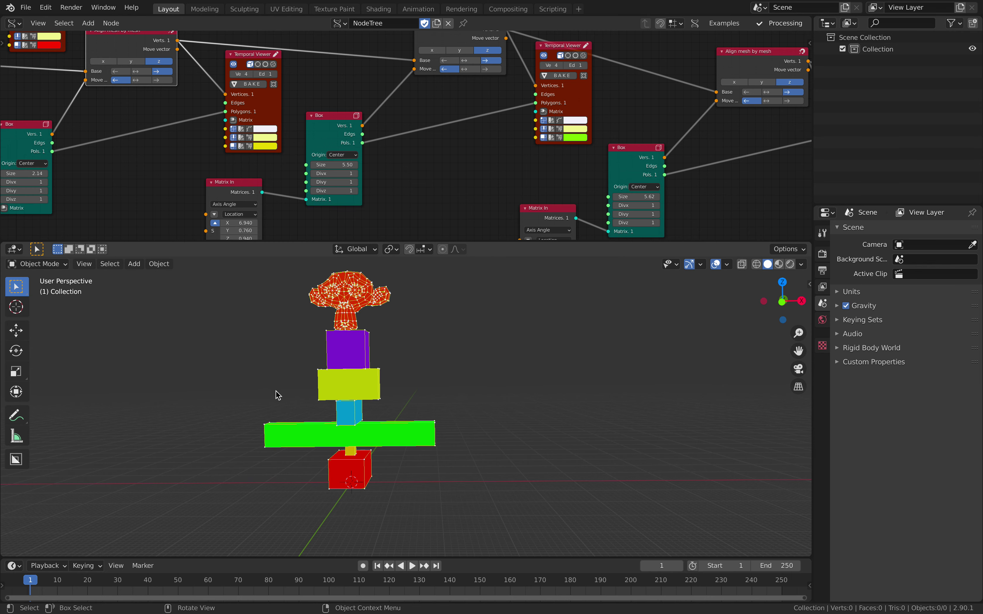
pyautogui.moveTo(332, 393); pyautogui.dragTo(452, 394, button='middle')
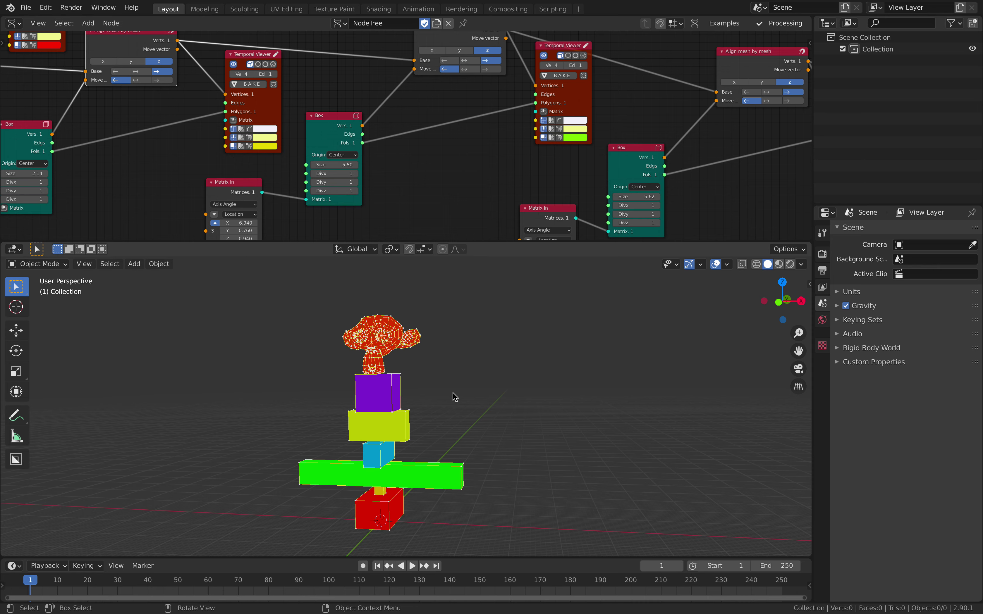
pyautogui.moveTo(455, 397)
pyautogui.mouseDown(button='middle')
pyautogui.moveTo(333, 384)
pyautogui.moveTo(492, 397)
pyautogui.moveTo(459, 396)
pyautogui.mouseUp(button='middle')
pyautogui.scroll(-4, 447, 199)
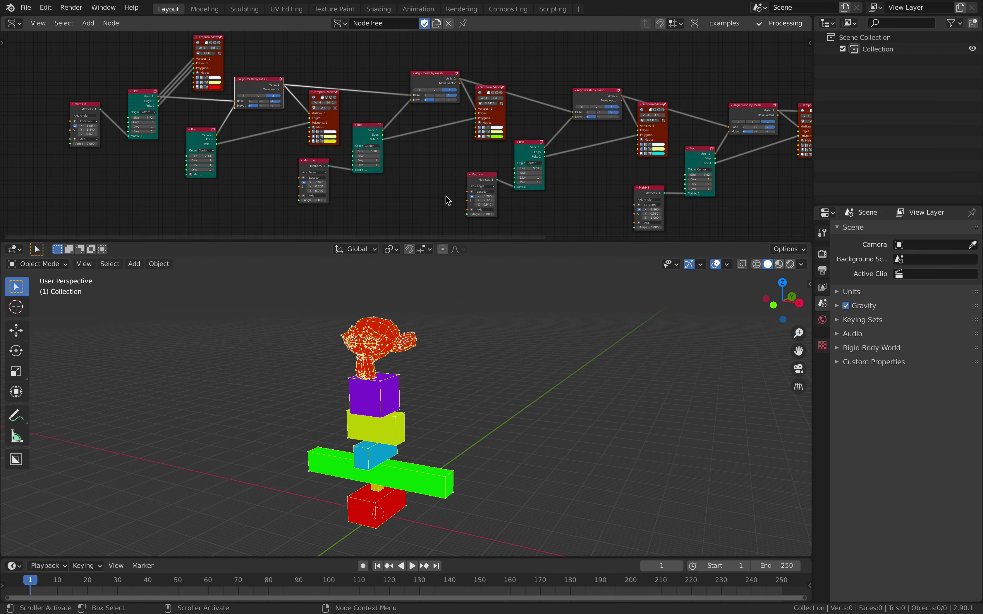